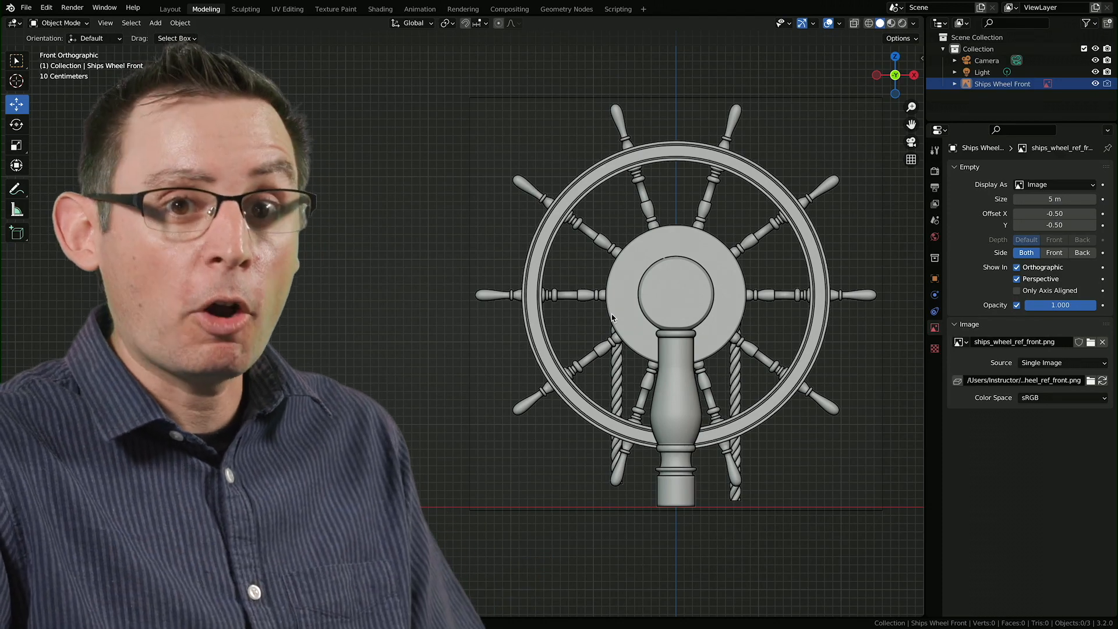
Fade the ship's wheel front reference image to an opacity of 0.144.
scroll(616, 330, up, 5)
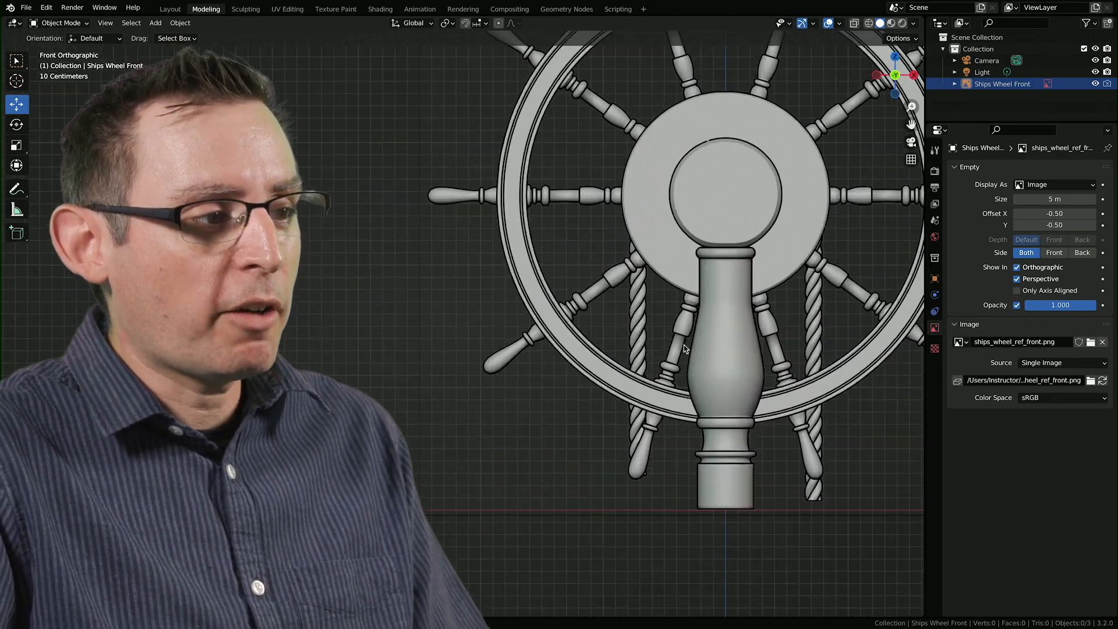
shift+middle_drag(645, 330, 610, 332)
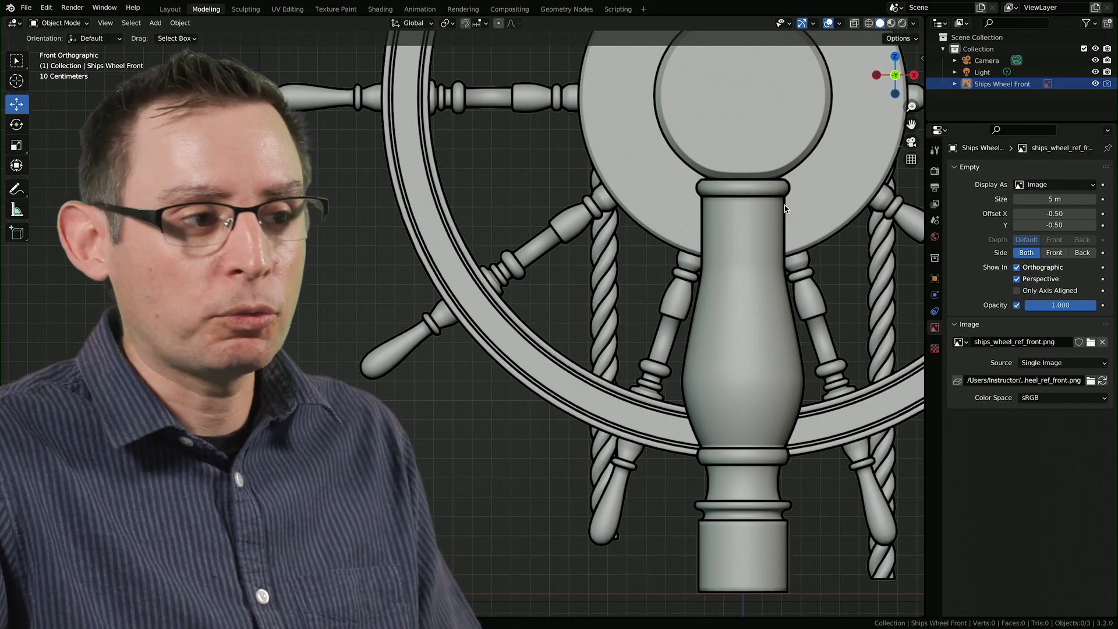
shift+middle_drag(787, 212, 793, 187)
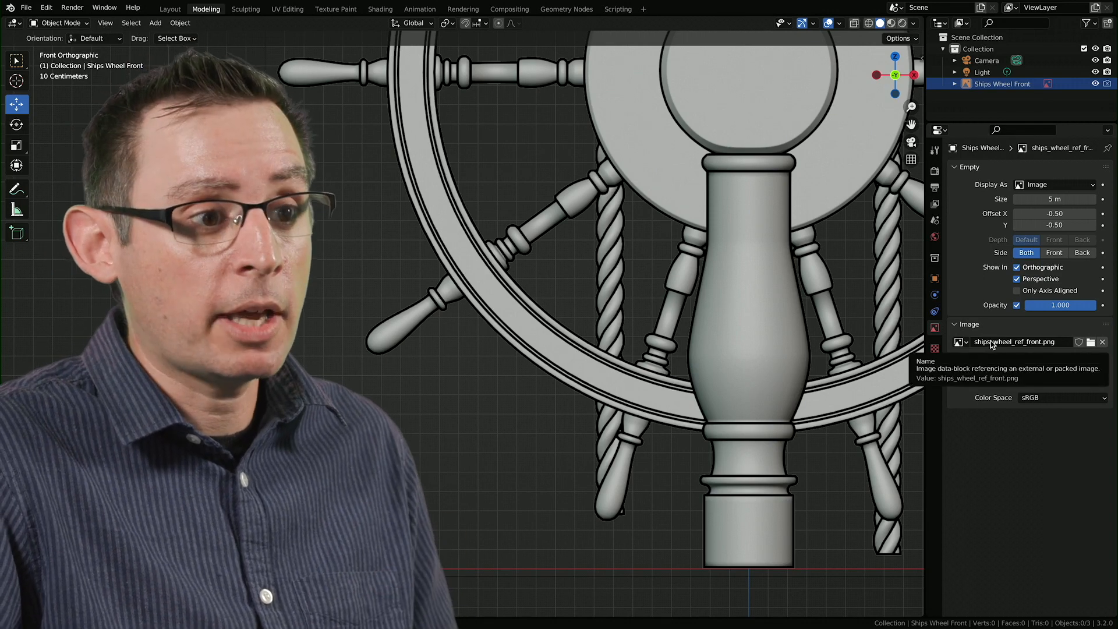
drag(1057, 305, 999, 305)
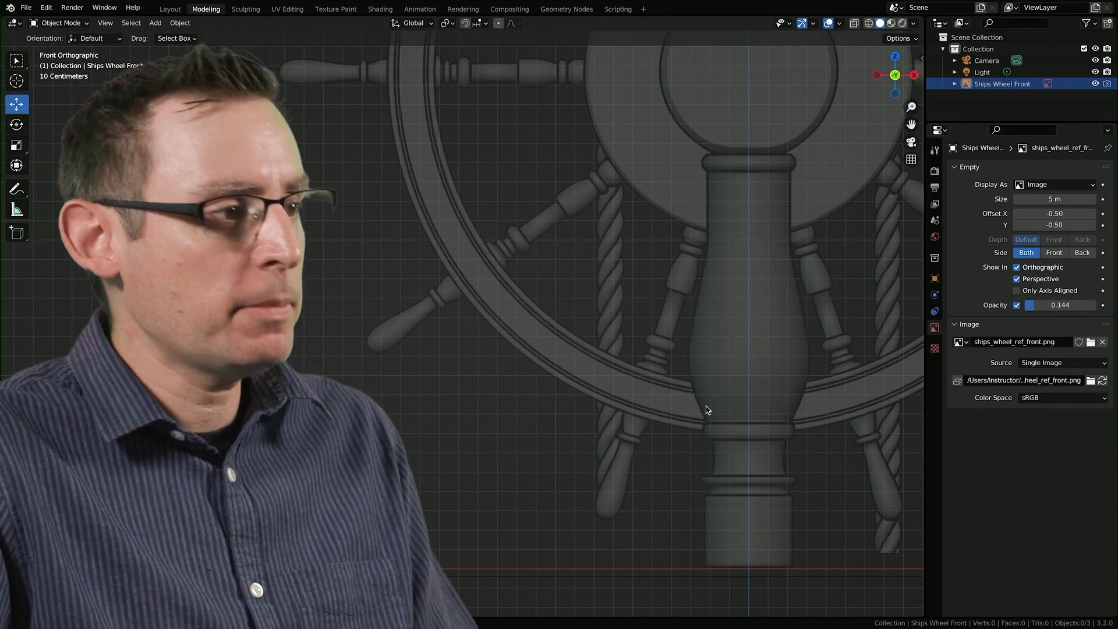
Add a Bezier curve to the scene and enter Edit Mode on it.
key(shift+a)
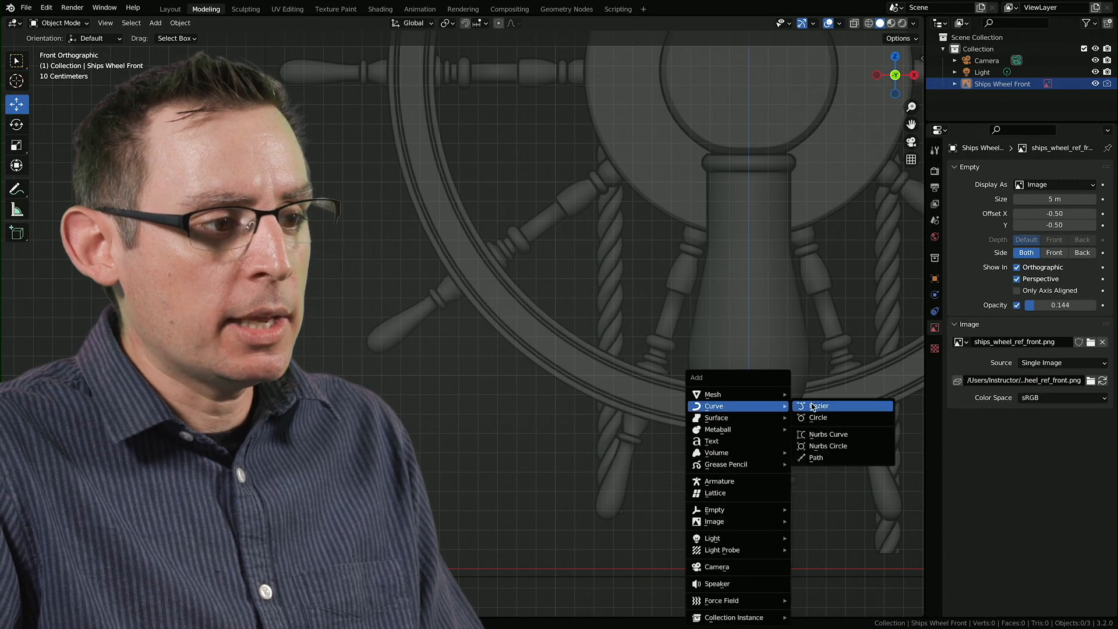
click(806, 405)
middle_drag(767, 442, 719, 450)
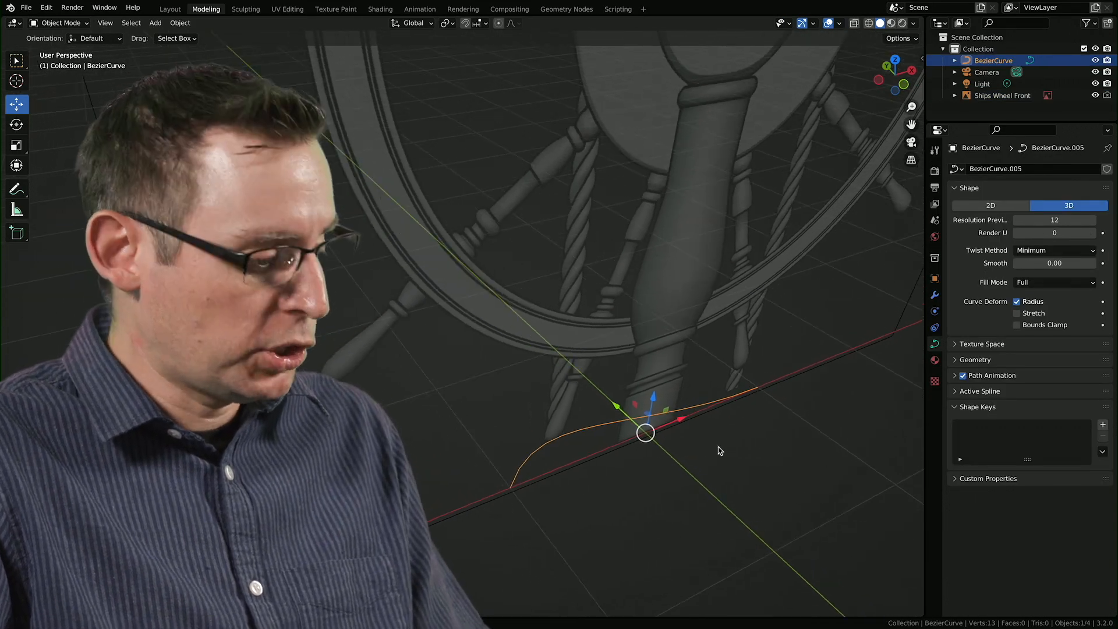
key(Tab)
Set the handle type of both end points of the Bezier curve to Vector so the curve is straight.
middle_drag(727, 433, 589, 475)
drag(486, 412, 552, 485)
shift+middle_drag(571, 479, 685, 410)
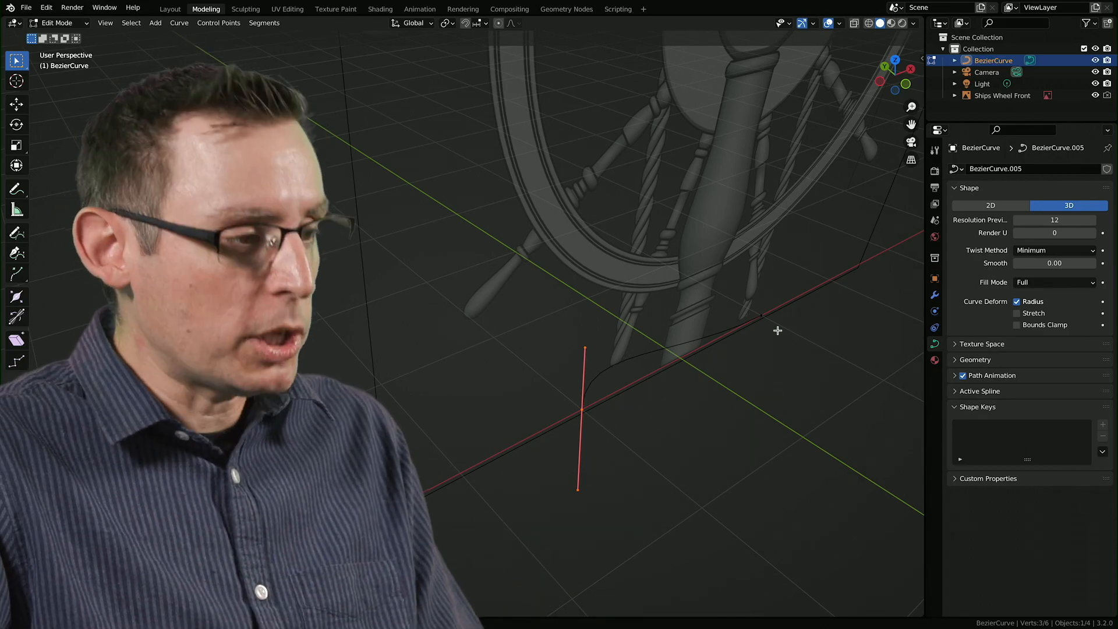
key(v)
click(596, 415)
drag(725, 252, 846, 373)
key(v)
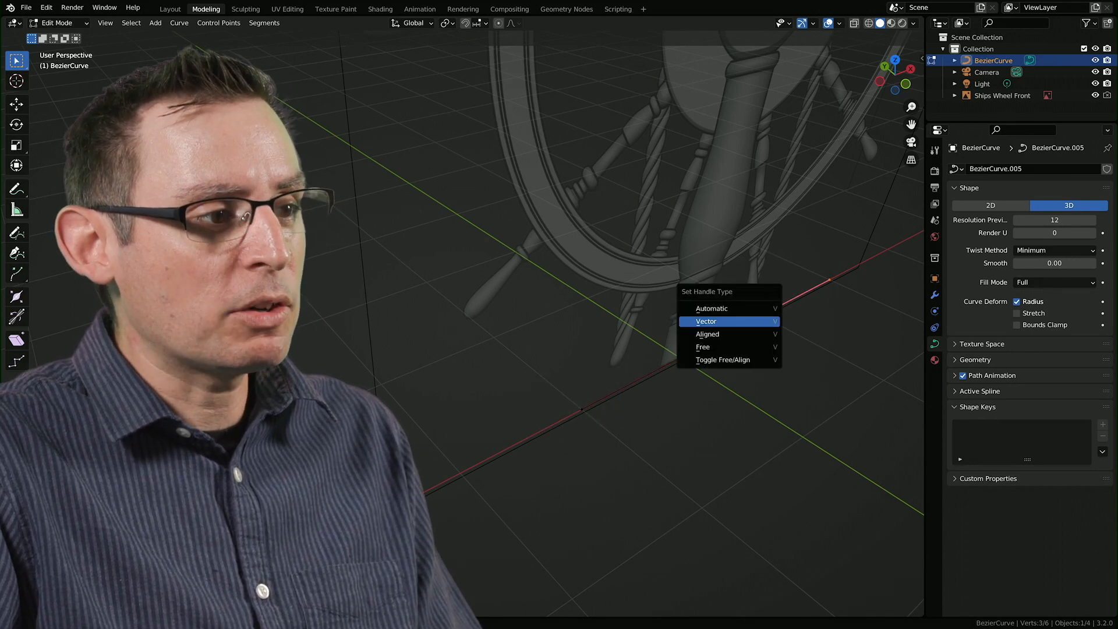
click(762, 323)
In front view, select the curve's left end point with its handles and move it along X close to the post's centre axis.
middle_drag(766, 354, 744, 409)
key(KP_3)
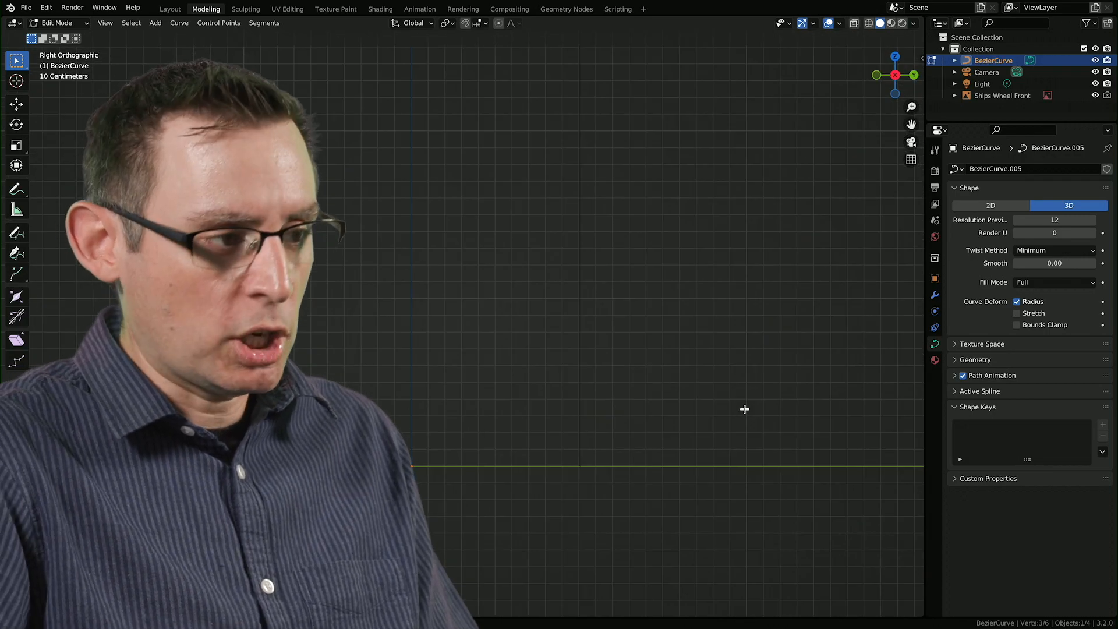
key(KP_1)
shift+middle_drag(744, 407, 534, 351)
shift+middle_drag(375, 371, 891, 380)
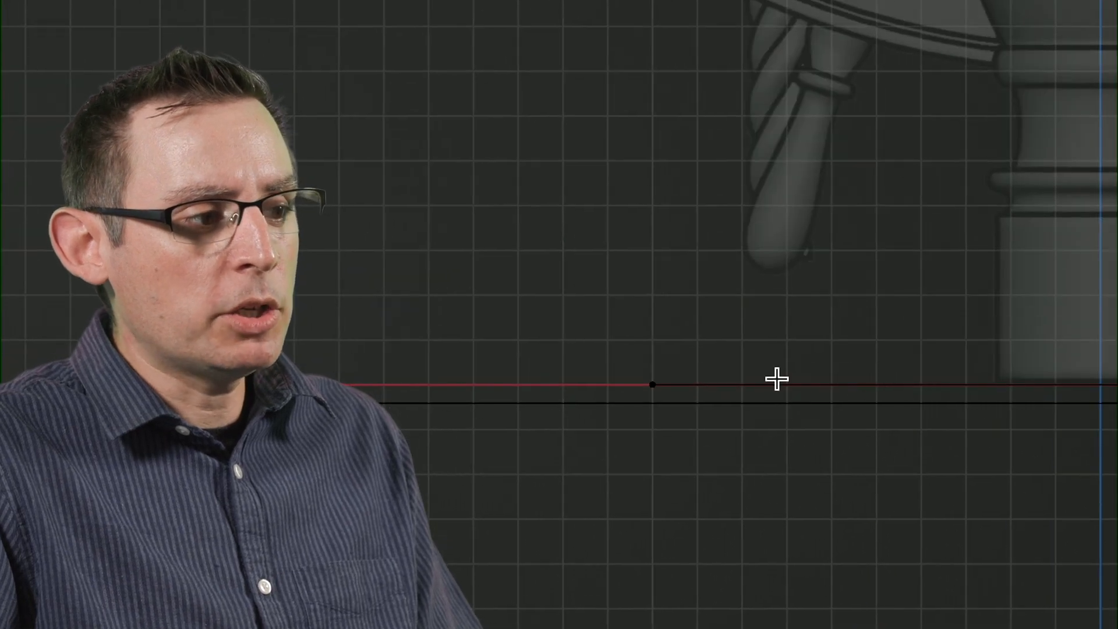
drag(561, 309, 876, 572)
shift+middle_drag(826, 508, 675, 499)
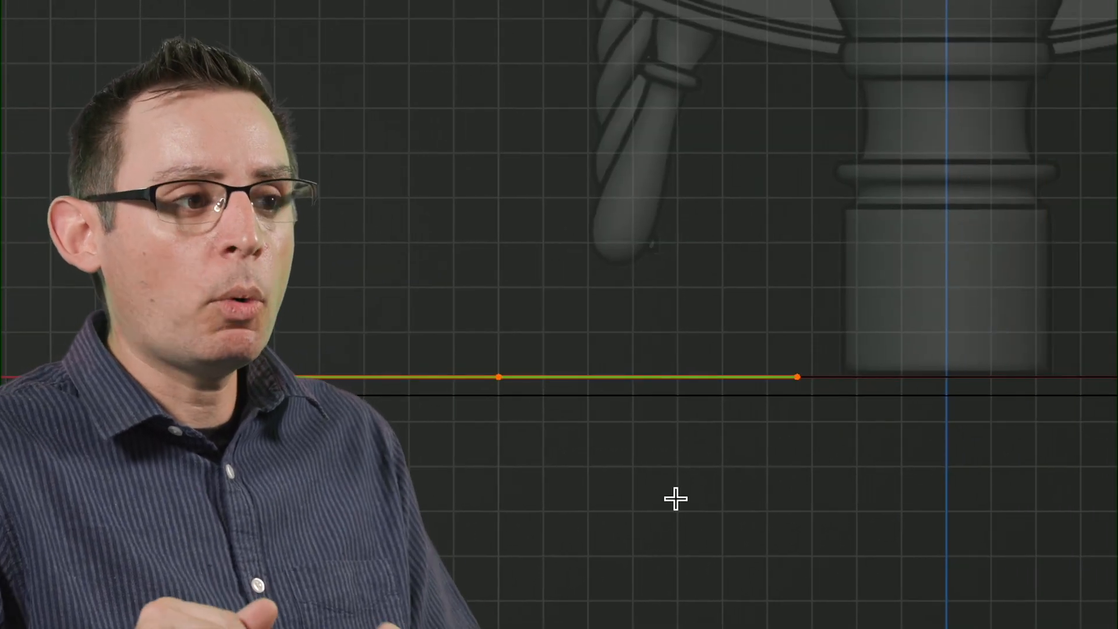
shift+middle_drag(926, 352, 729, 381)
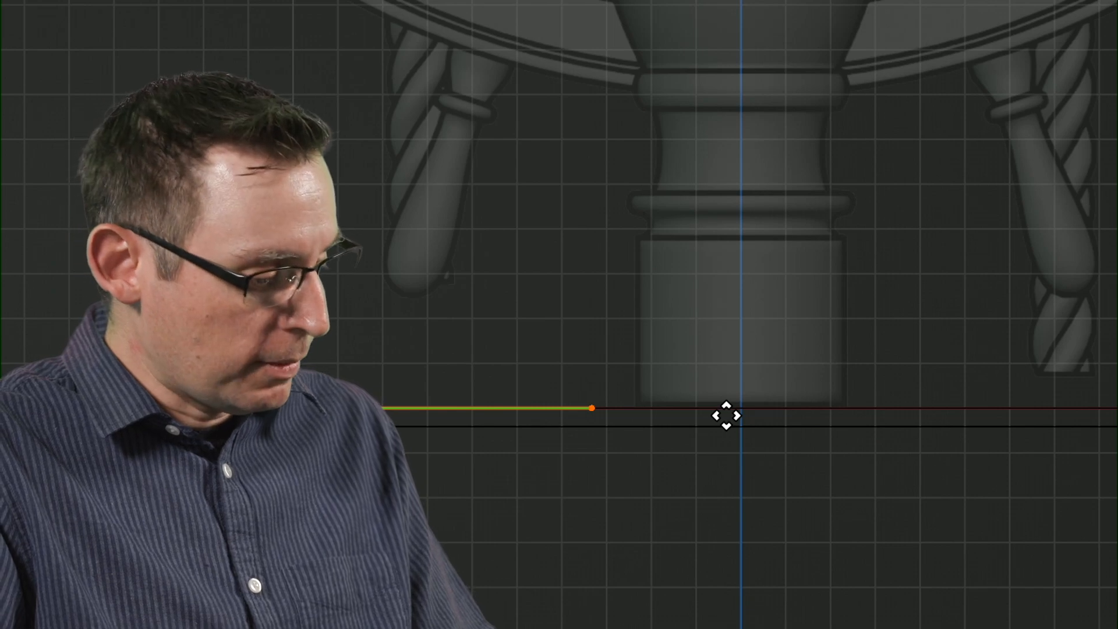
key(x)
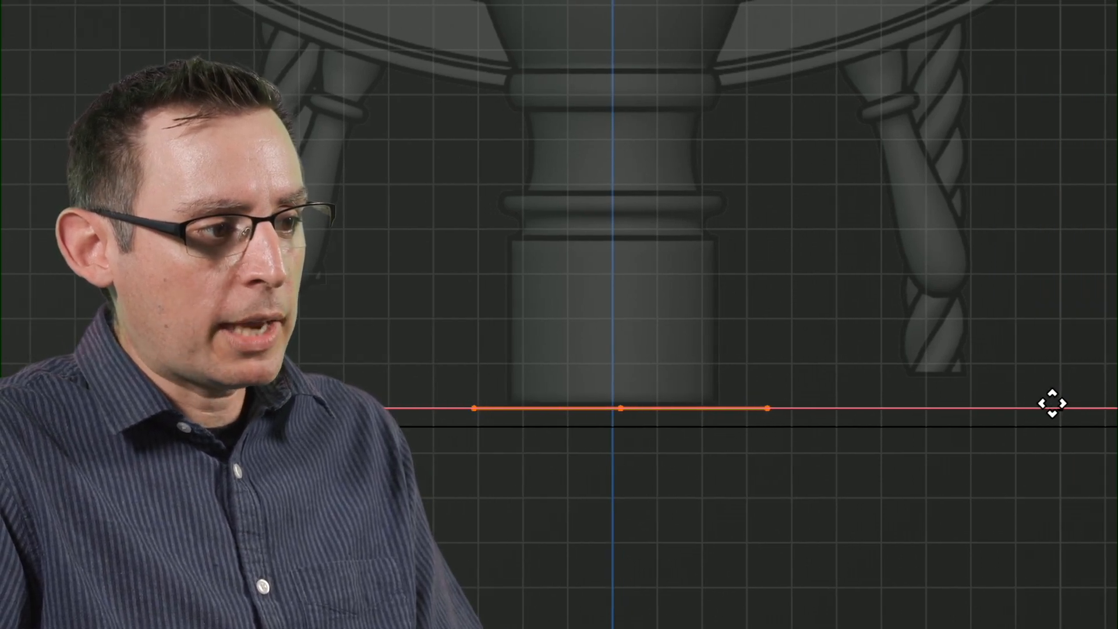
click(1054, 403)
shift+middle_drag(694, 461, 885, 459)
shift+middle_drag(814, 408, 855, 391)
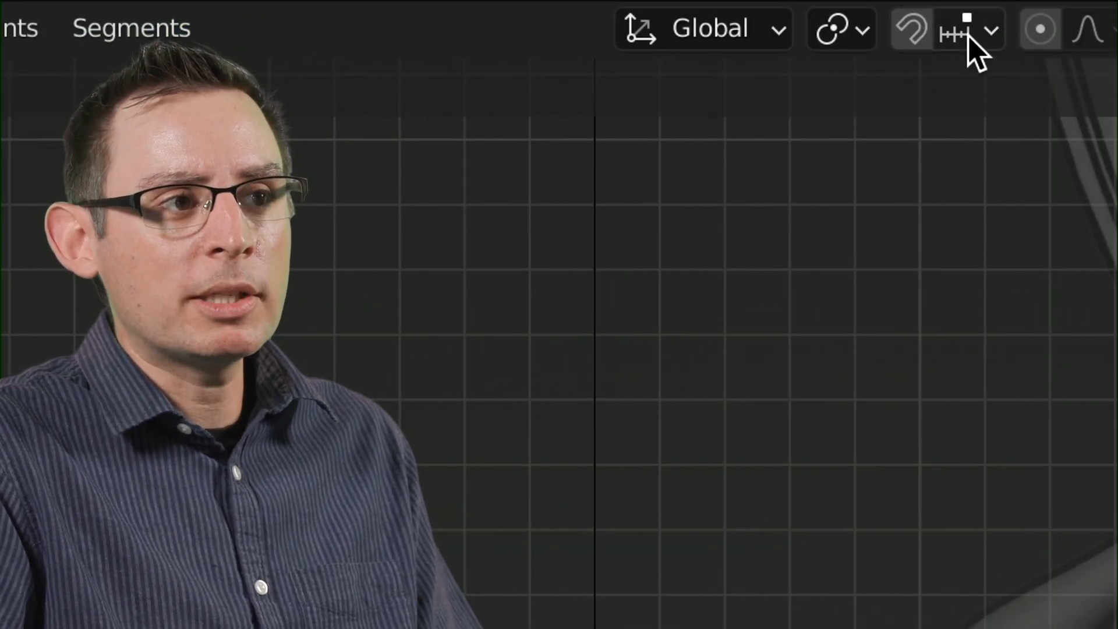
Enable Absolute Grid Snap for Increment snapping and turn snapping on.
click(968, 34)
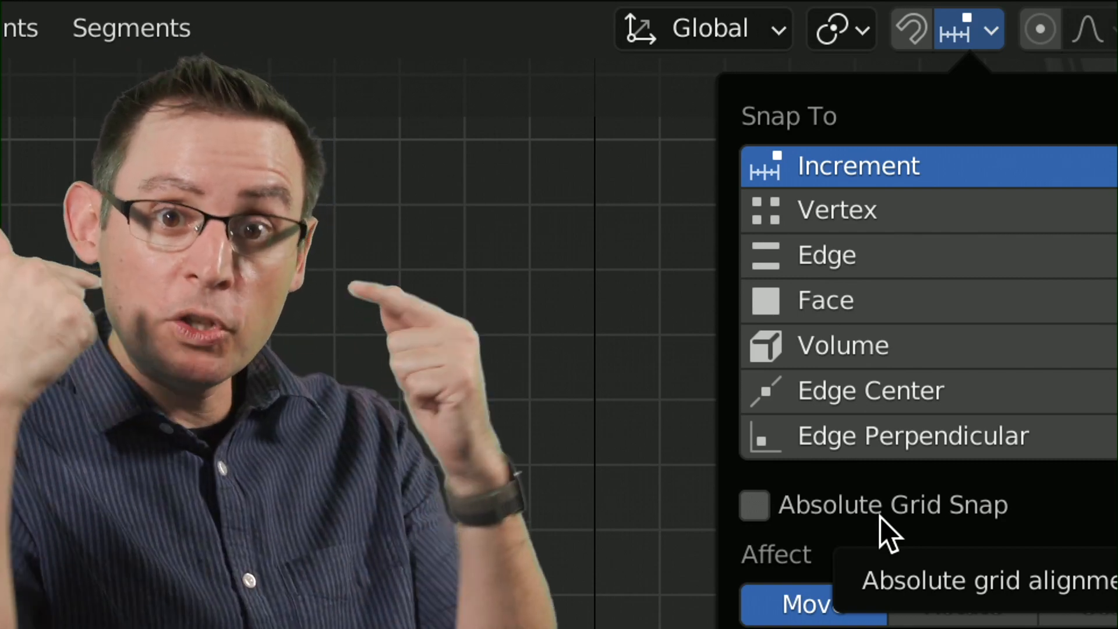
click(872, 515)
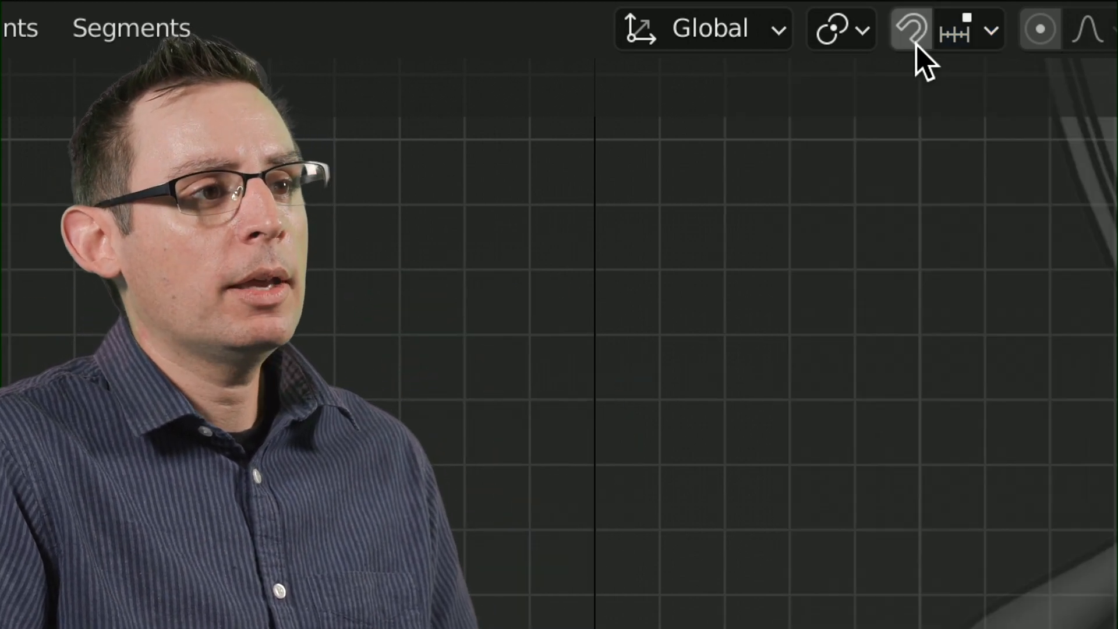
click(915, 42)
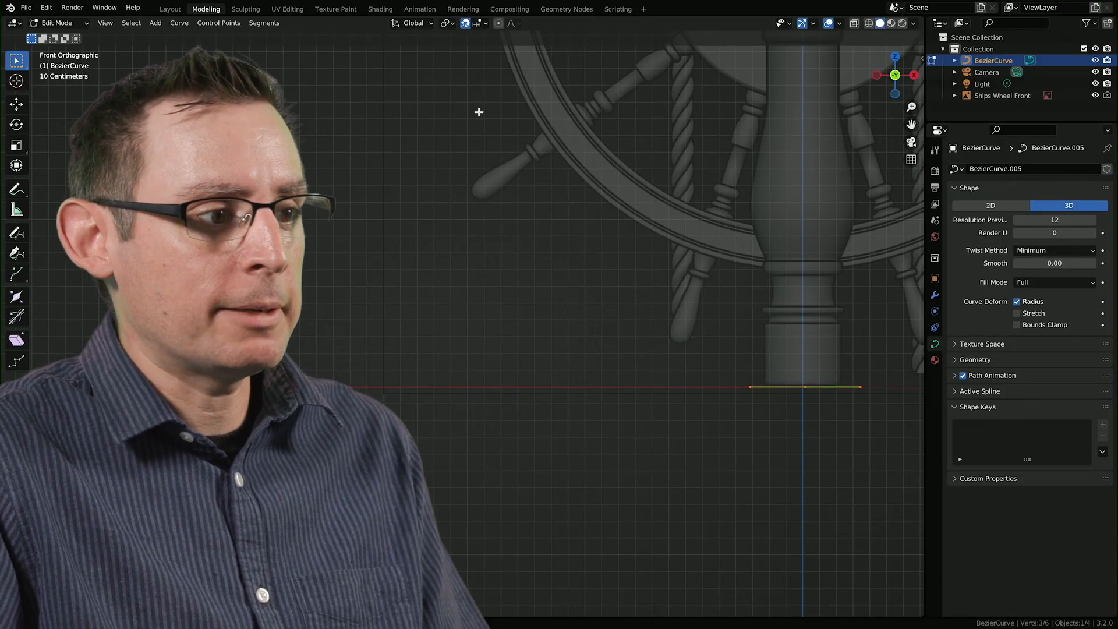
Move the left end point along X so it snaps onto the post's vertical centre axis.
scroll(759, 419, up, 5)
shift+middle_drag(564, 302, 871, 344)
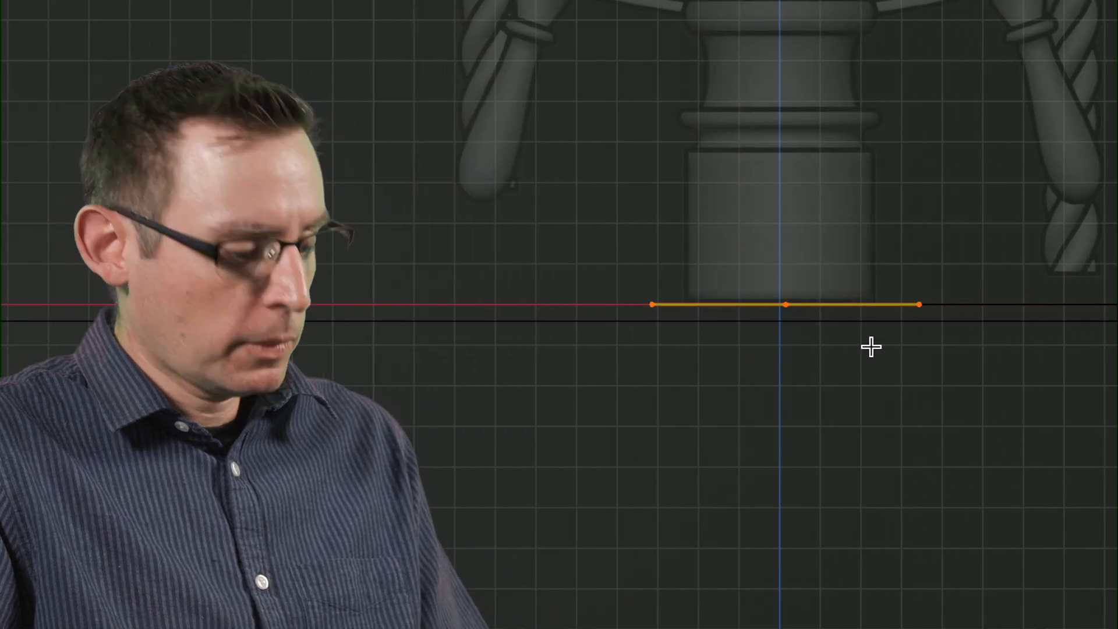
key(g)
key(x)
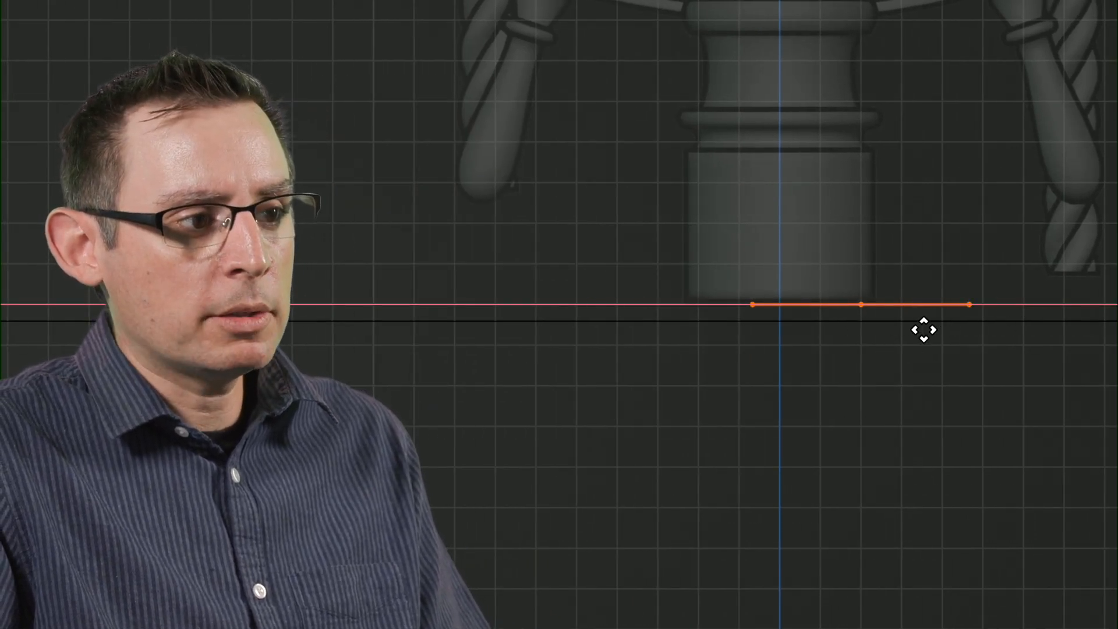
click(879, 336)
Move the curve's right end point along X to the third 10 cm grid line right of the centre axis.
click(914, 306)
scroll(898, 169, down, 1)
shift+middle_drag(954, 213, 751, 262)
shift+middle_drag(898, 313, 770, 289)
click(776, 331)
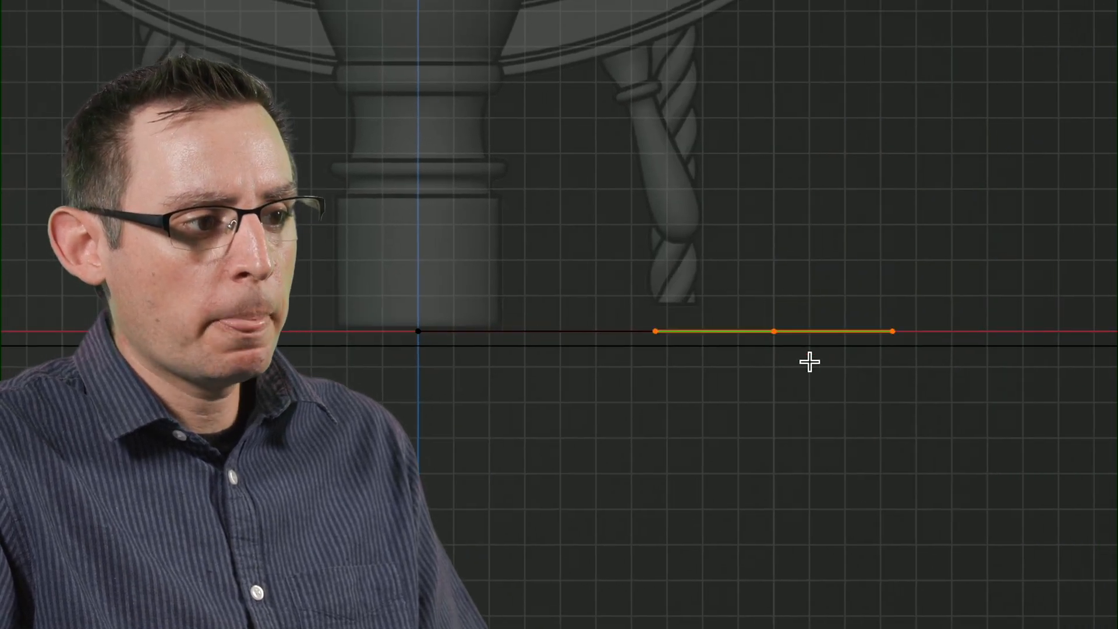
shift+middle_drag(808, 361, 945, 339)
key(g)
key(x)
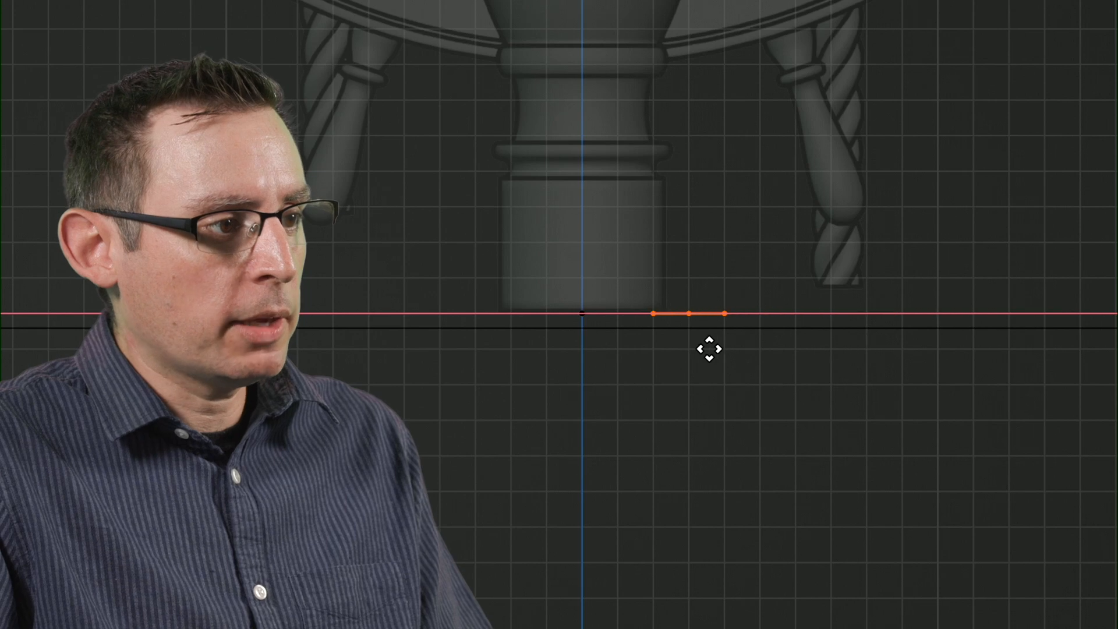
click(707, 348)
shift+middle_drag(751, 337, 1016, 343)
scroll(888, 326, up, 1)
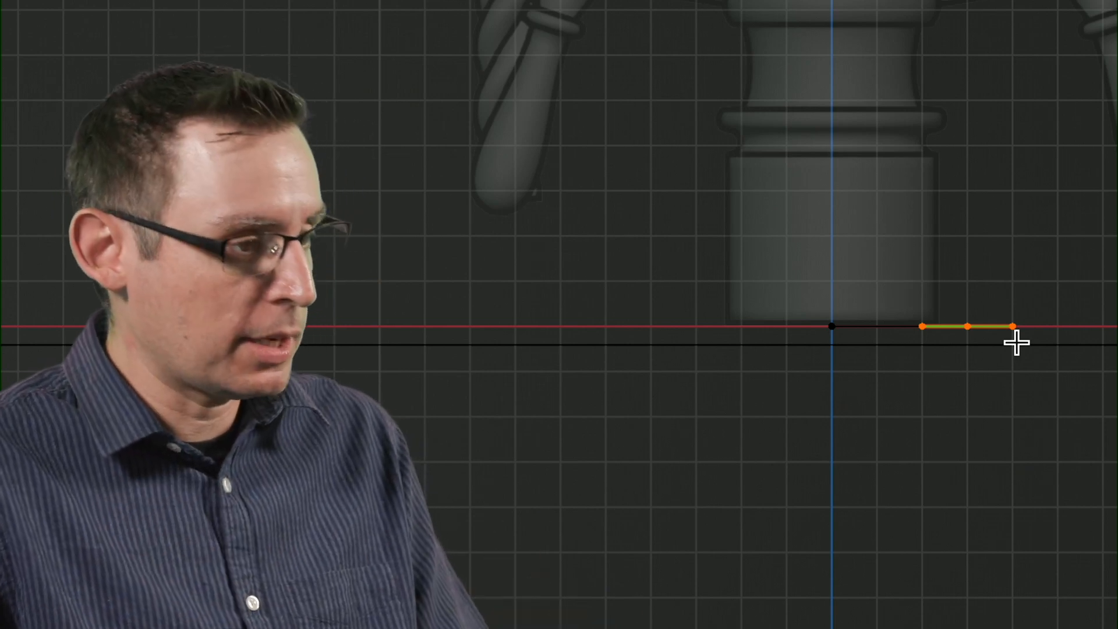
Try to move only the right end point along X without its handles.
shift+middle_drag(936, 289, 898, 290)
drag(886, 275, 948, 361)
key(g)
key(x)
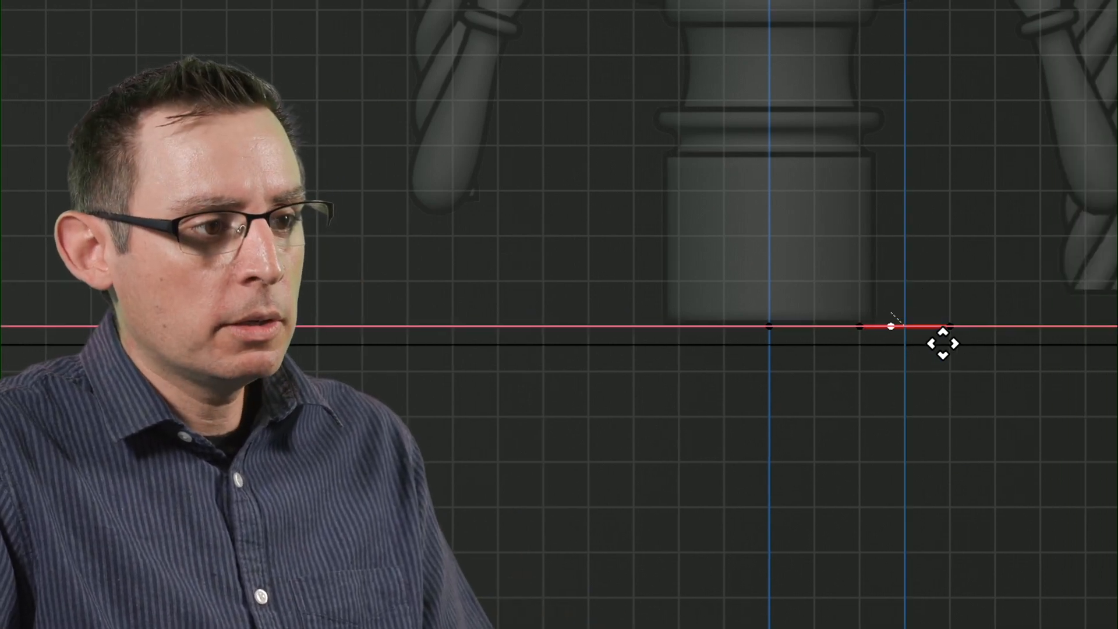
click(936, 369)
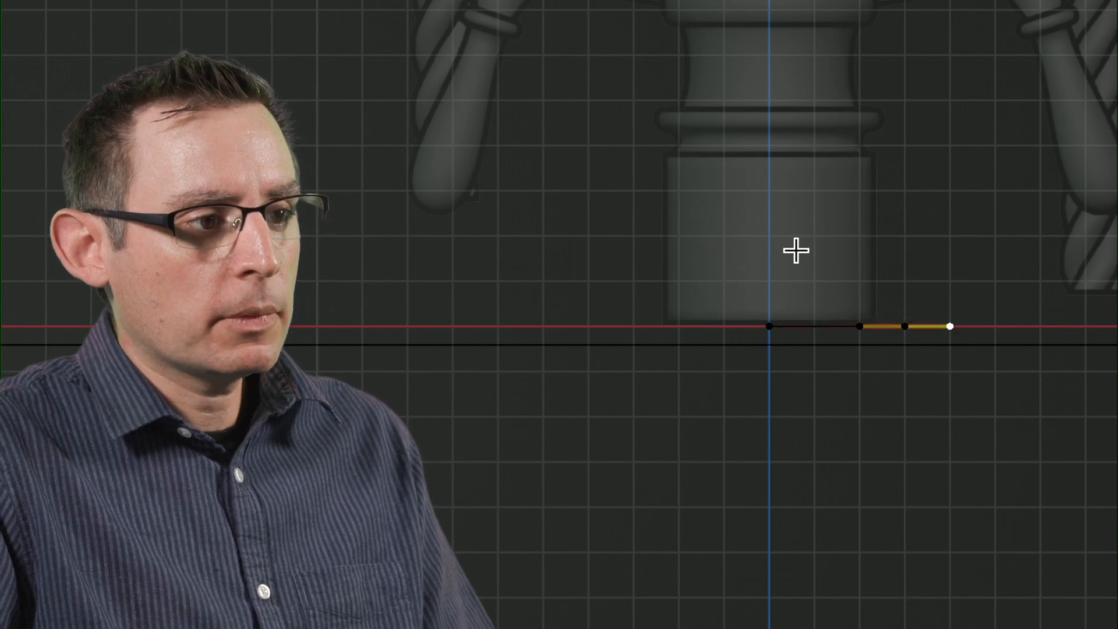
Select the right end point together with its handles and move it along X to the right edge of the post's base.
drag(794, 252, 993, 378)
scroll(919, 361, up, 2)
shift+middle_drag(816, 347, 742, 343)
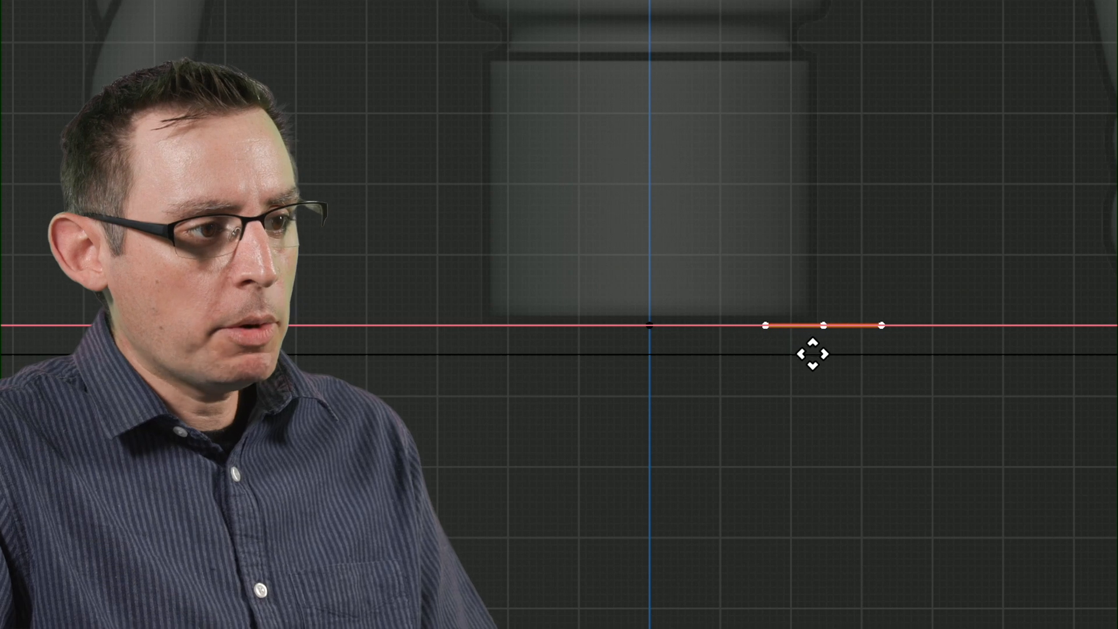
click(797, 353)
Extrude a new control point upward from the right end point to near the top of the post's base block.
shift+middle_drag(816, 296, 939, 316)
shift+middle_drag(957, 173, 902, 376)
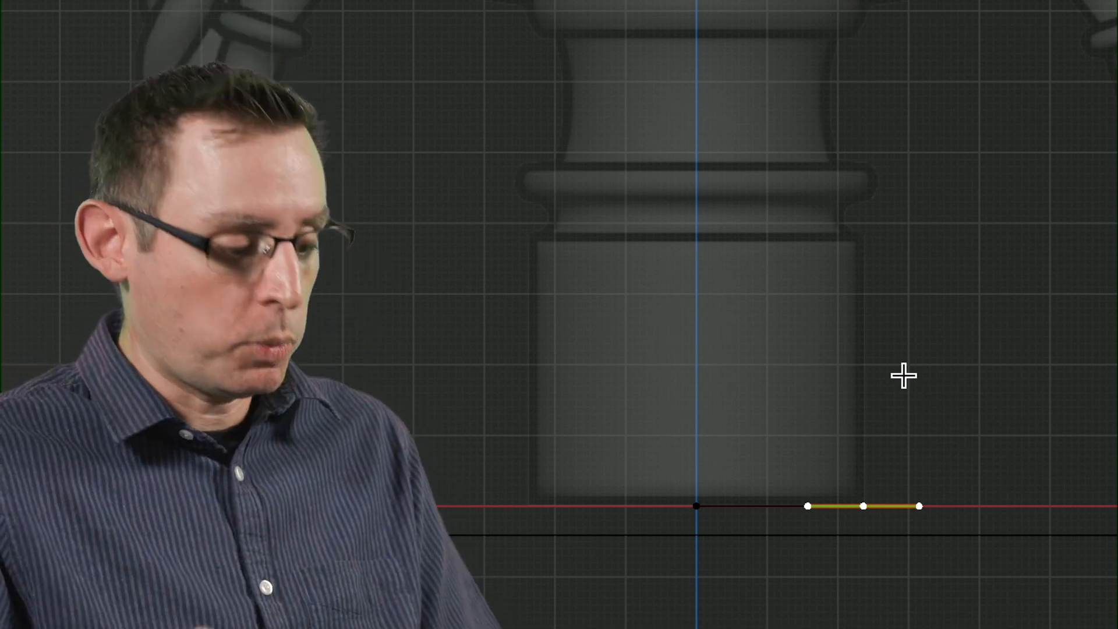
key(e)
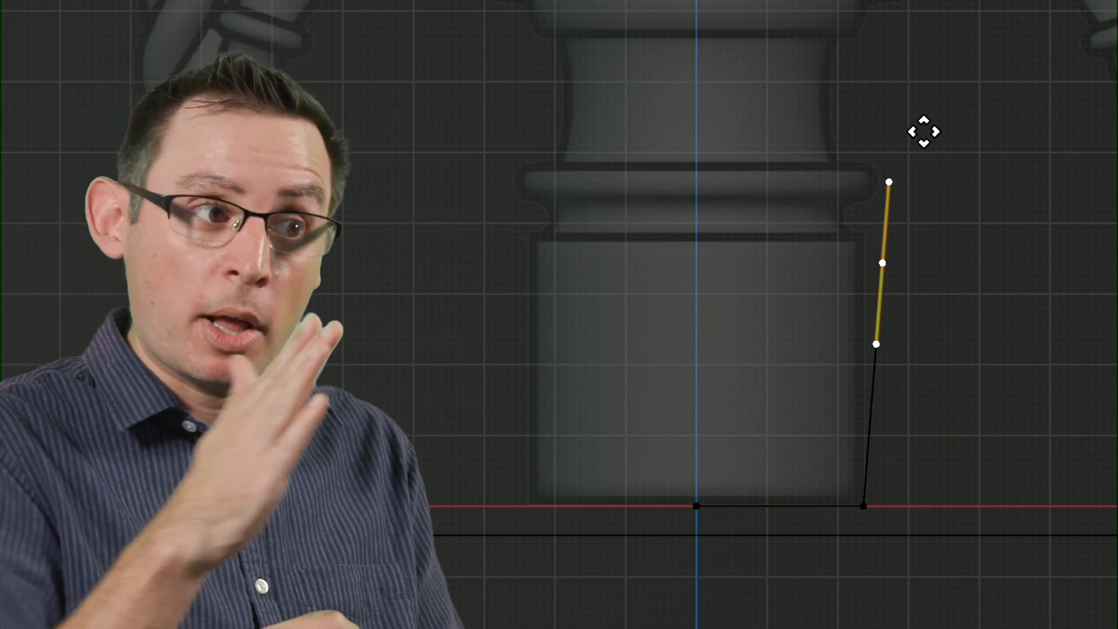
click(924, 138)
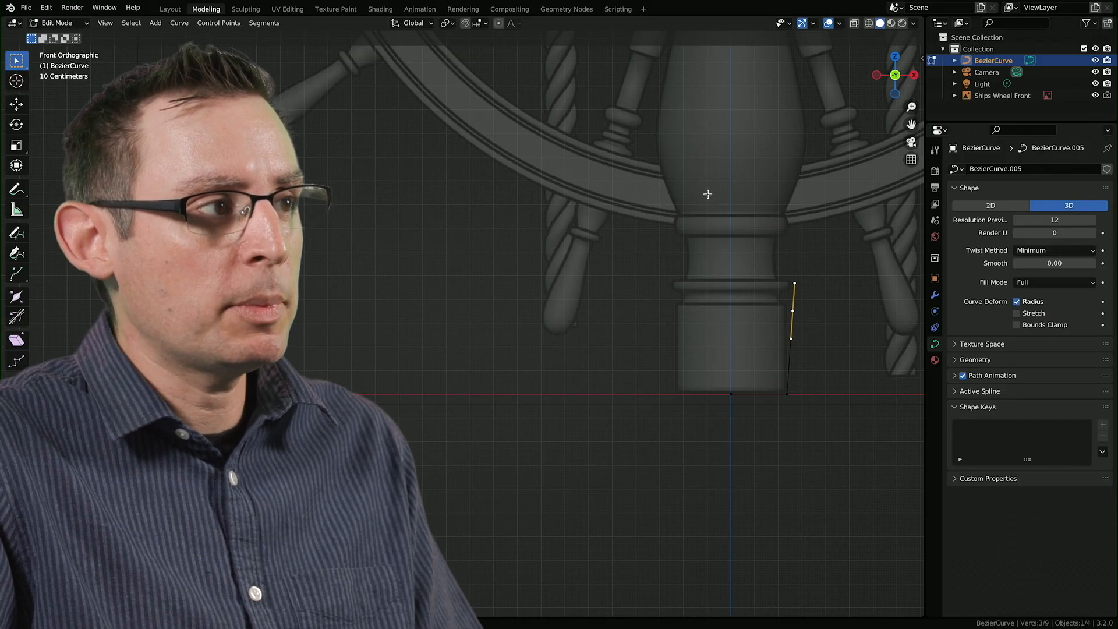
shift+middle_drag(708, 194, 739, 222)
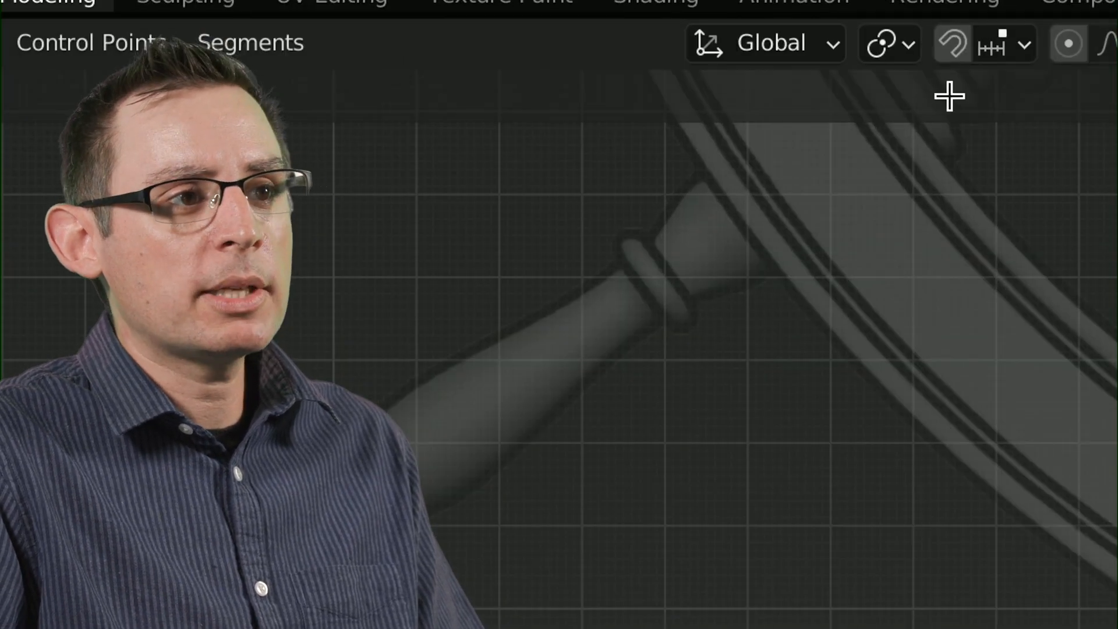
Change the snapping target to Vertex and set Snap With to Active.
click(486, 24)
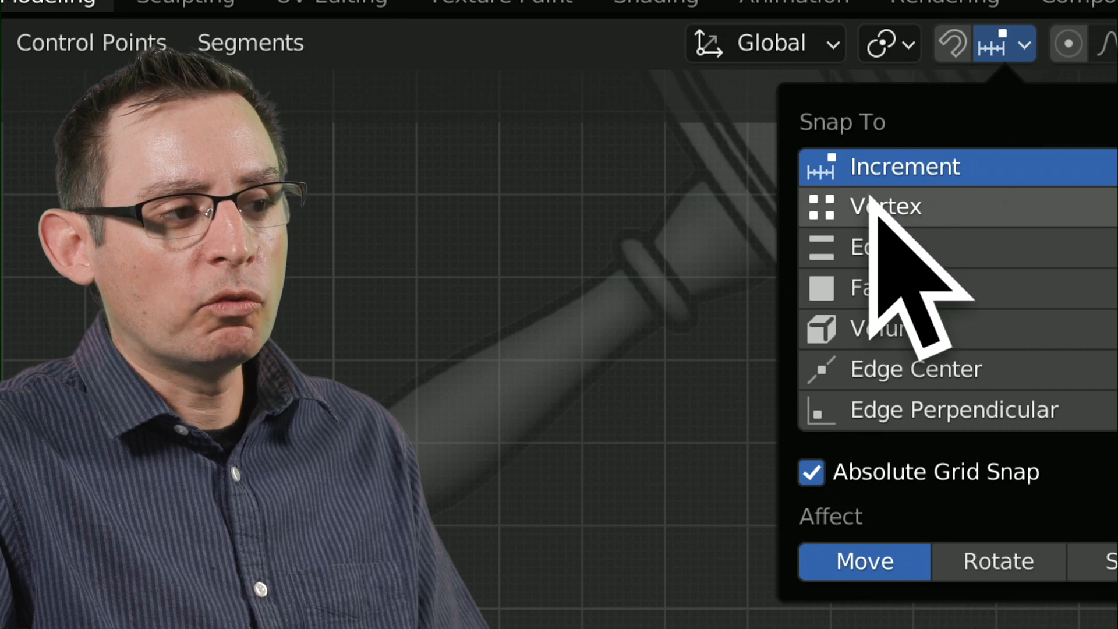
click(917, 208)
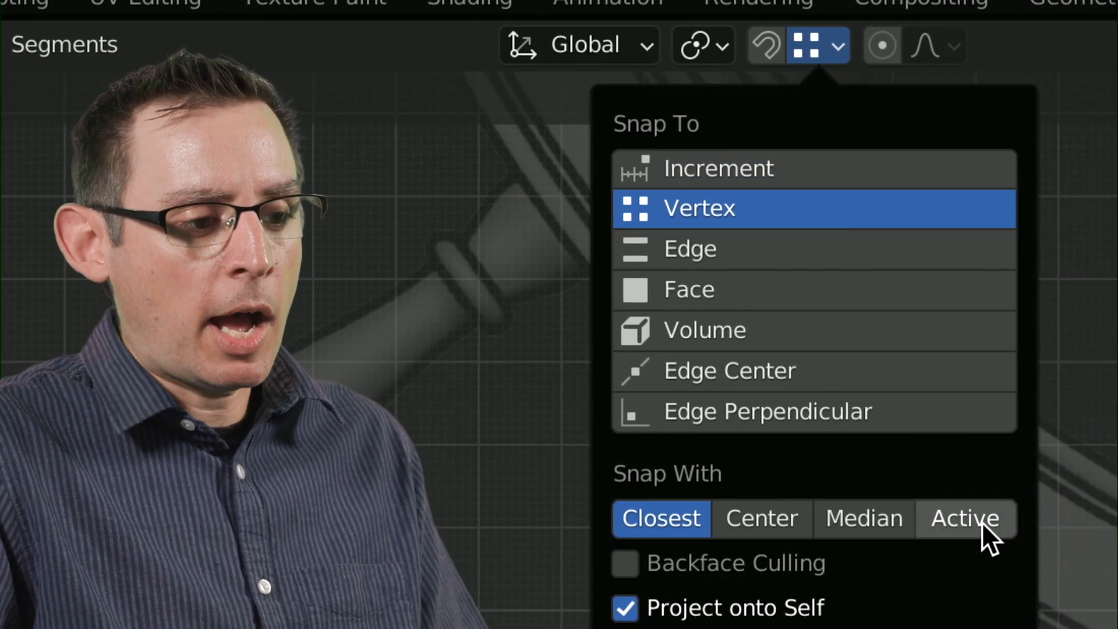
click(982, 522)
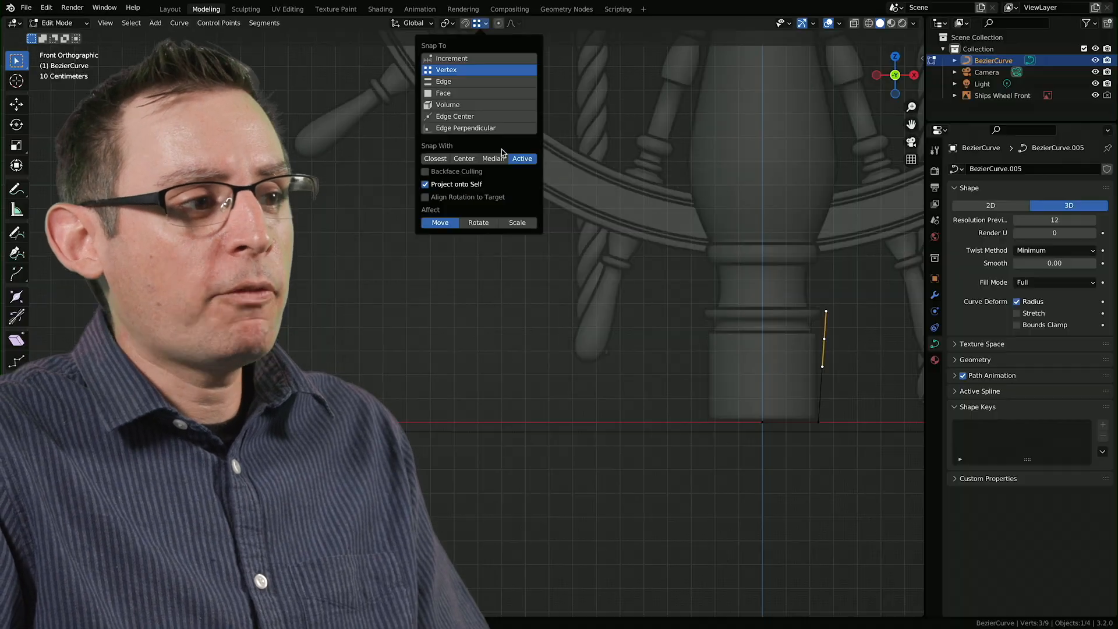
Try to move only the upper control point at the base block's side, without its handles.
shift+middle_drag(683, 318, 518, 292)
ctrl+middle_drag(661, 344, 734, 341)
shift+middle_drag(734, 342, 574, 308)
shift+middle_drag(656, 311, 639, 314)
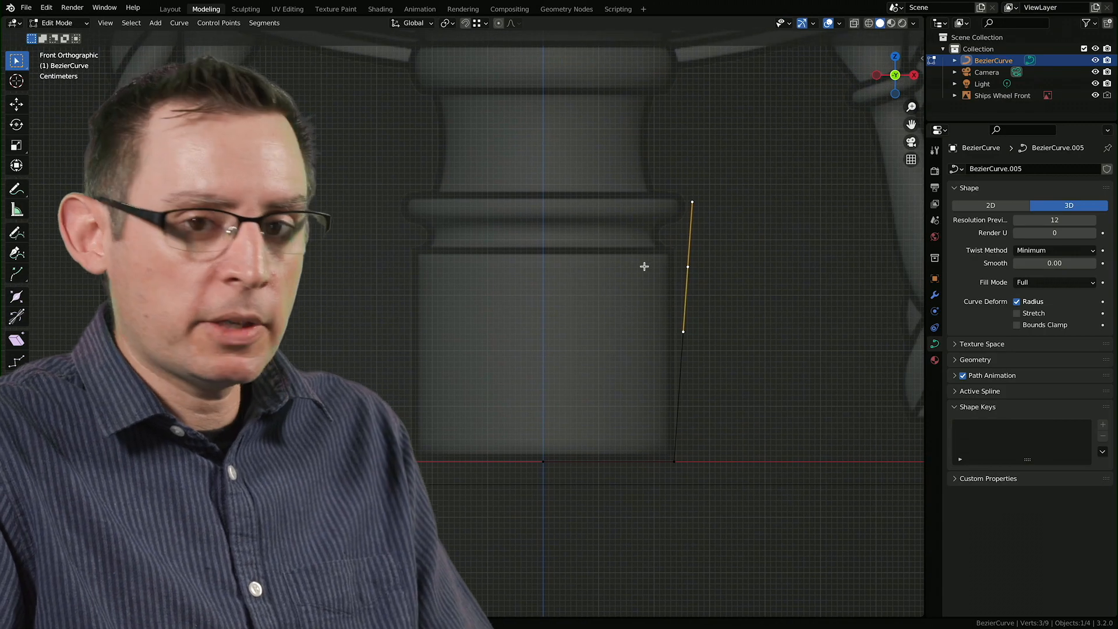
drag(668, 224, 740, 329)
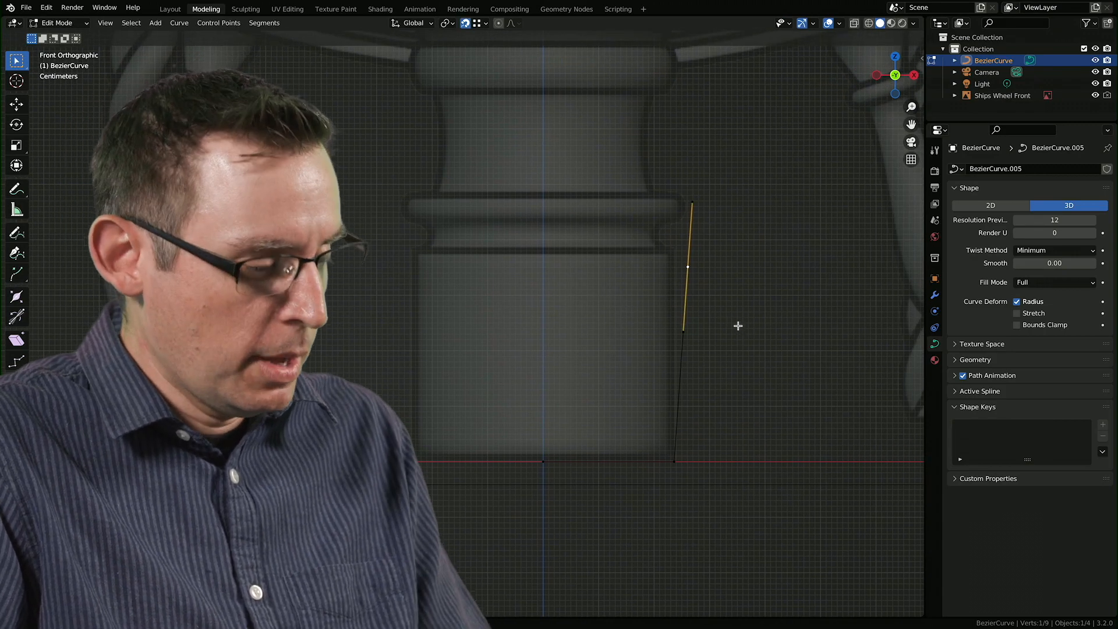
key(g)
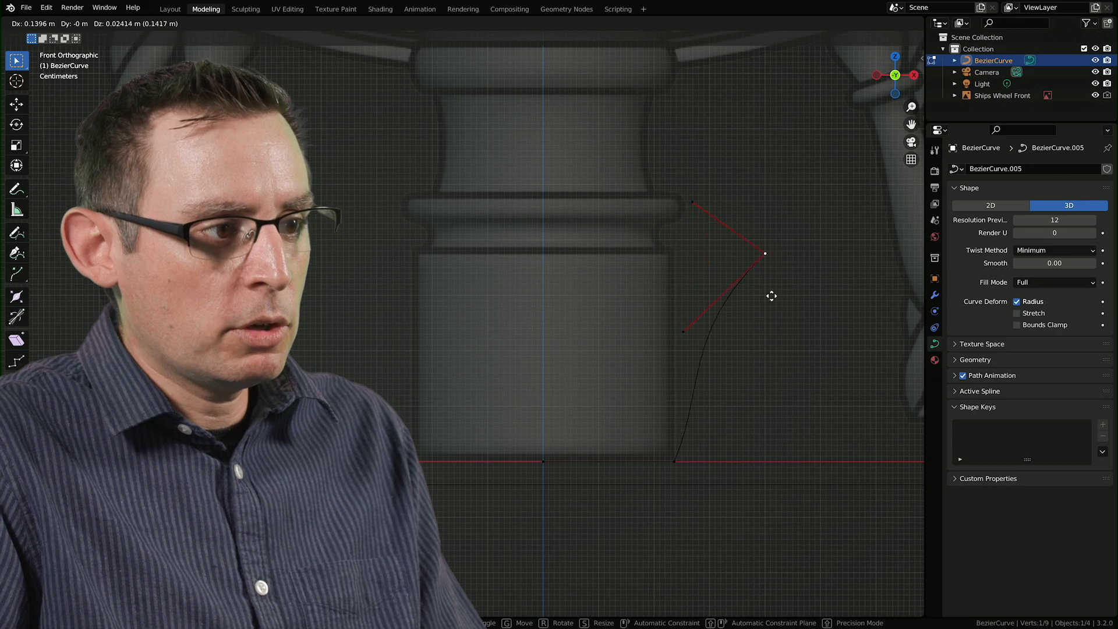
click(817, 319)
Select the upper control point together with both handles and move it freely to a spot outside the base block's upper right corner.
drag(649, 178, 722, 379)
shift+middle_drag(723, 331, 765, 288)
key(g)
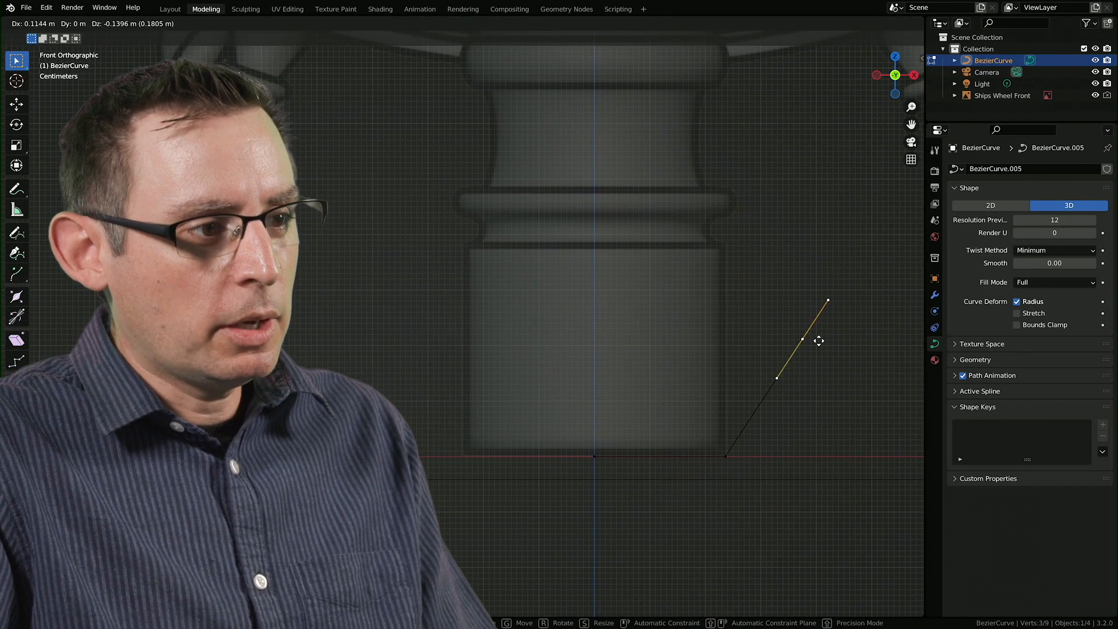
click(786, 279)
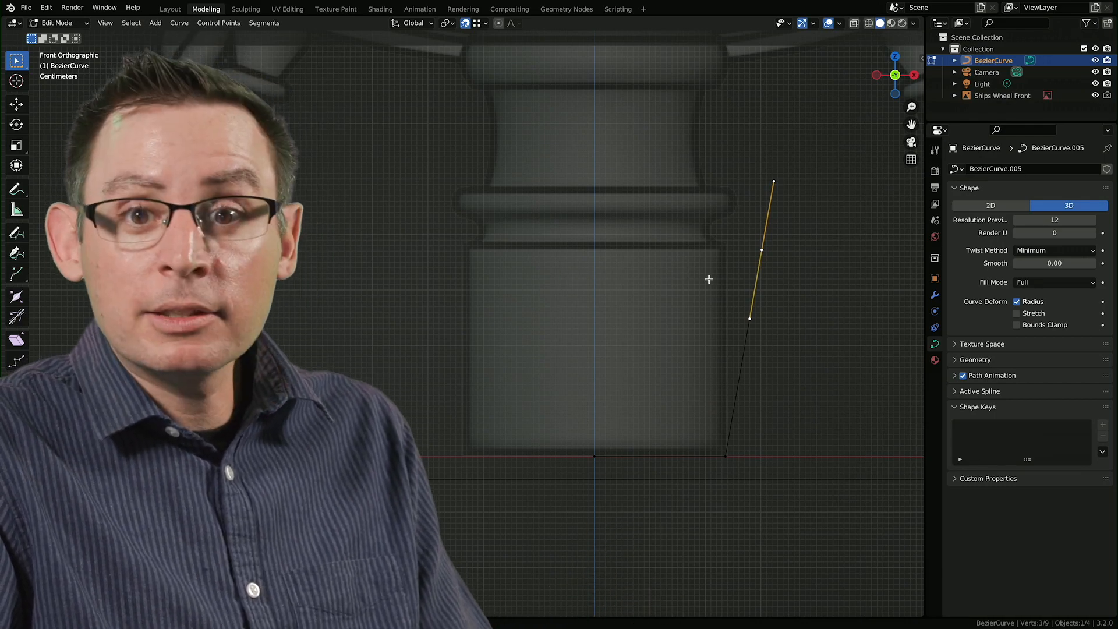
Activate the Move tool and move the upper point along X, snapping it vertically in line with the block's bottom right point.
key(shift+space)
key(g)
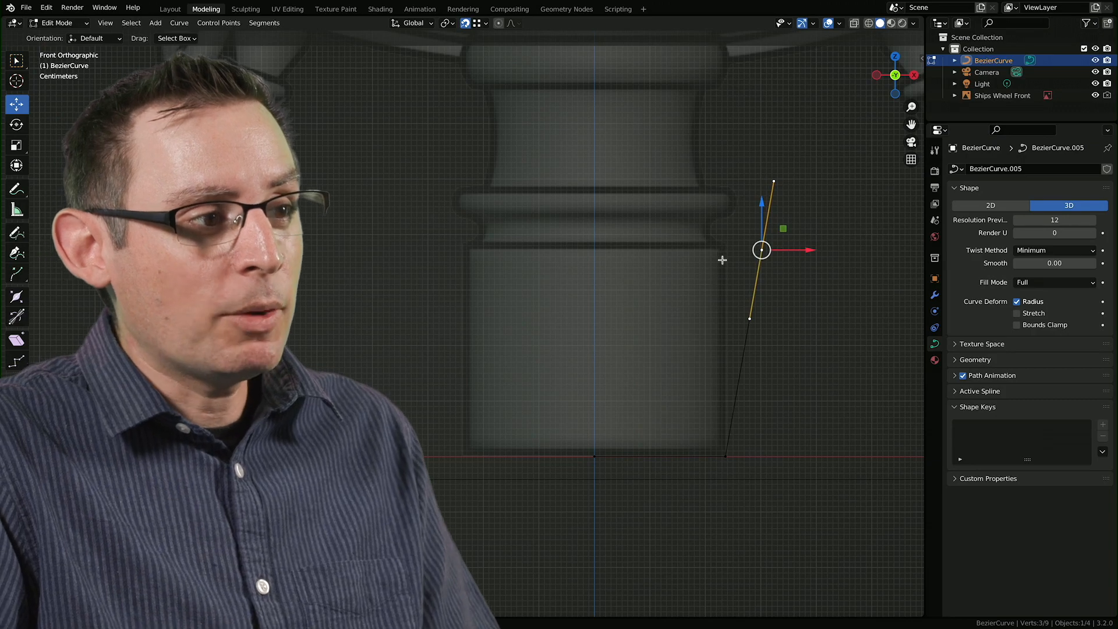
scroll(722, 259, up, 4)
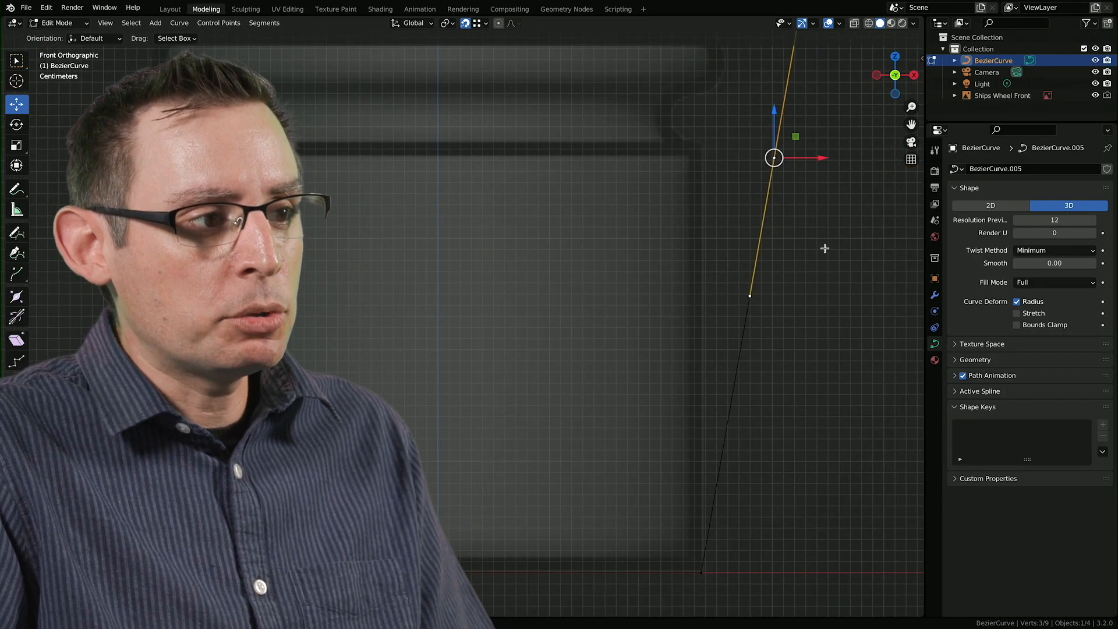
shift+middle_drag(793, 269, 817, 280)
scroll(792, 285, down, 3)
shift+middle_drag(712, 289, 898, 253)
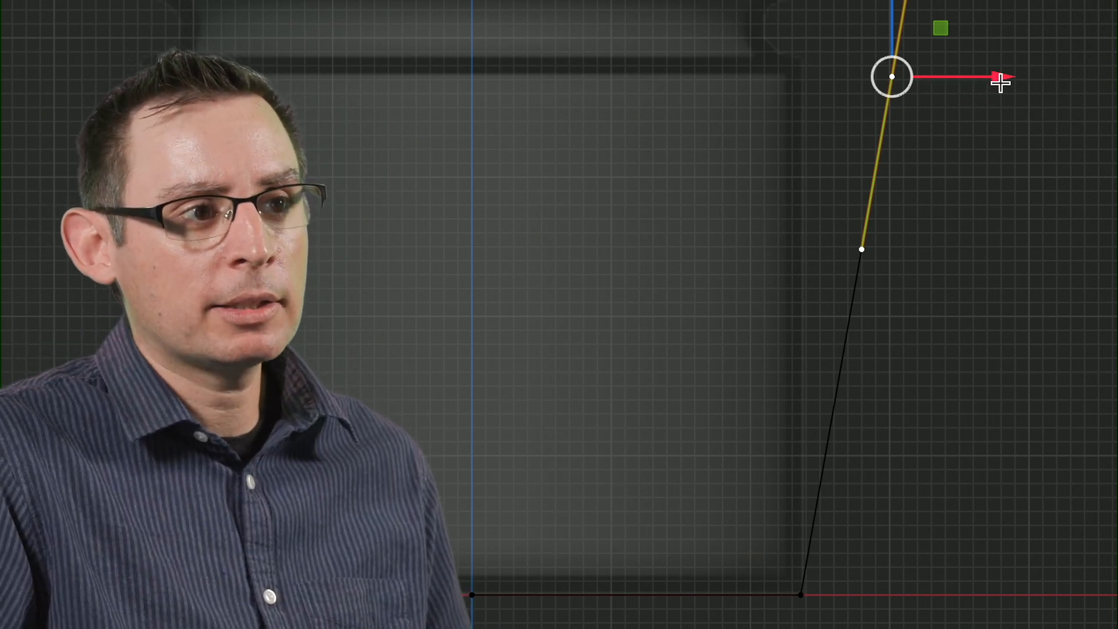
drag(1000, 77, 814, 594)
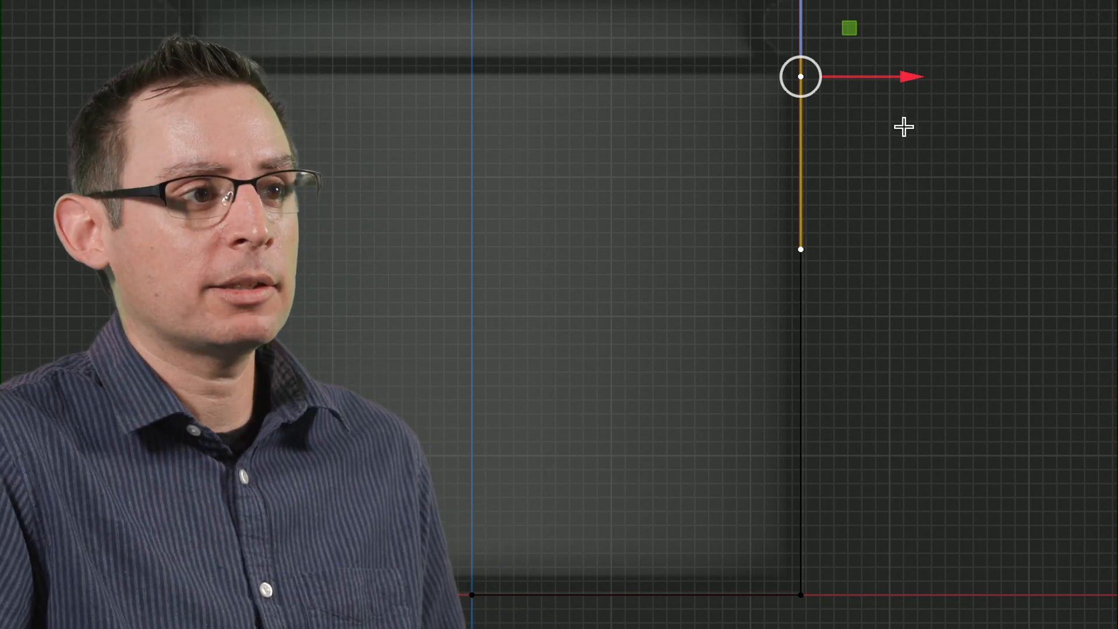
Move the upper point outward along X and snap it back in line with the bottom right point.
drag(909, 80, 981, 82)
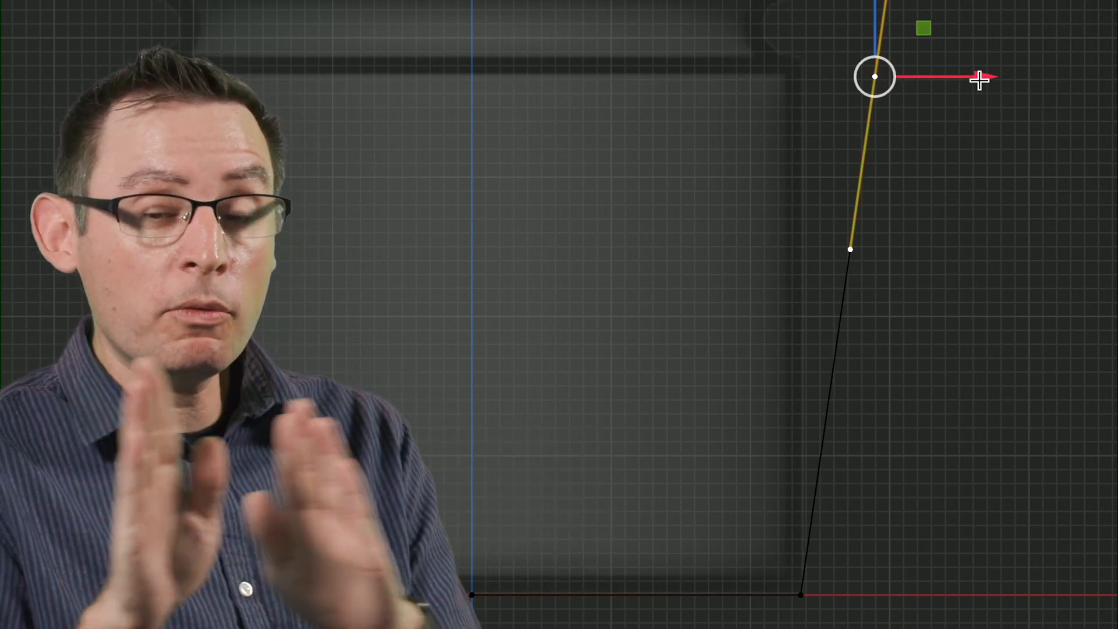
drag(993, 85, 807, 597)
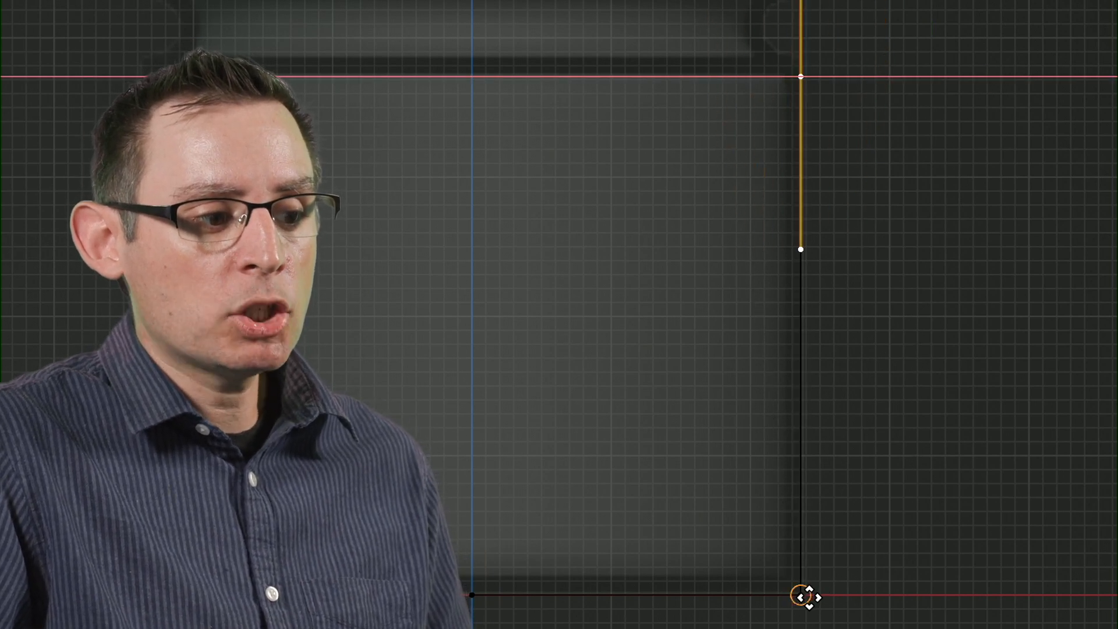
drag(809, 595, 809, 596)
click(955, 343)
Select the upper control point with its handles and raise it along Z to the base block's top edge.
shift+middle_drag(867, 84, 871, 354)
drag(781, 350, 852, 421)
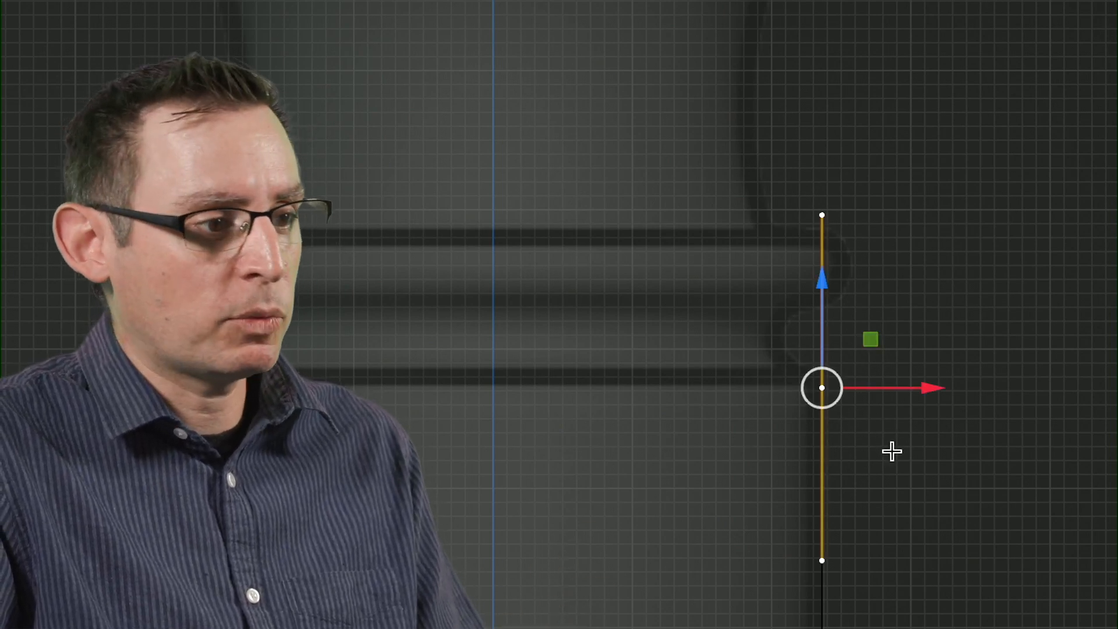
shift+middle_drag(870, 351, 991, 345)
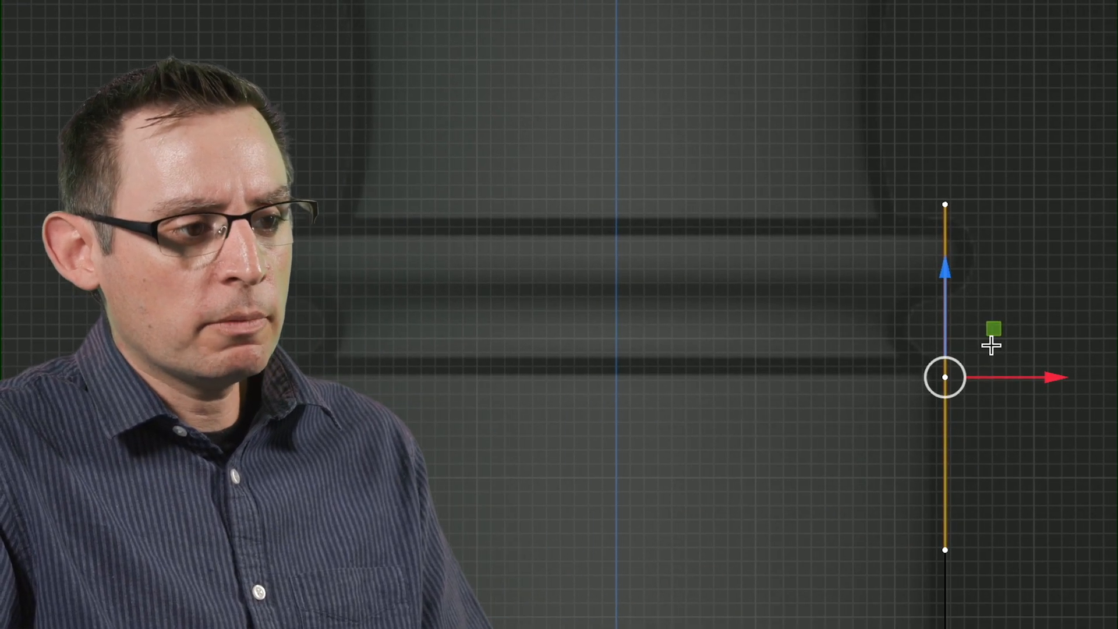
click(1008, 294)
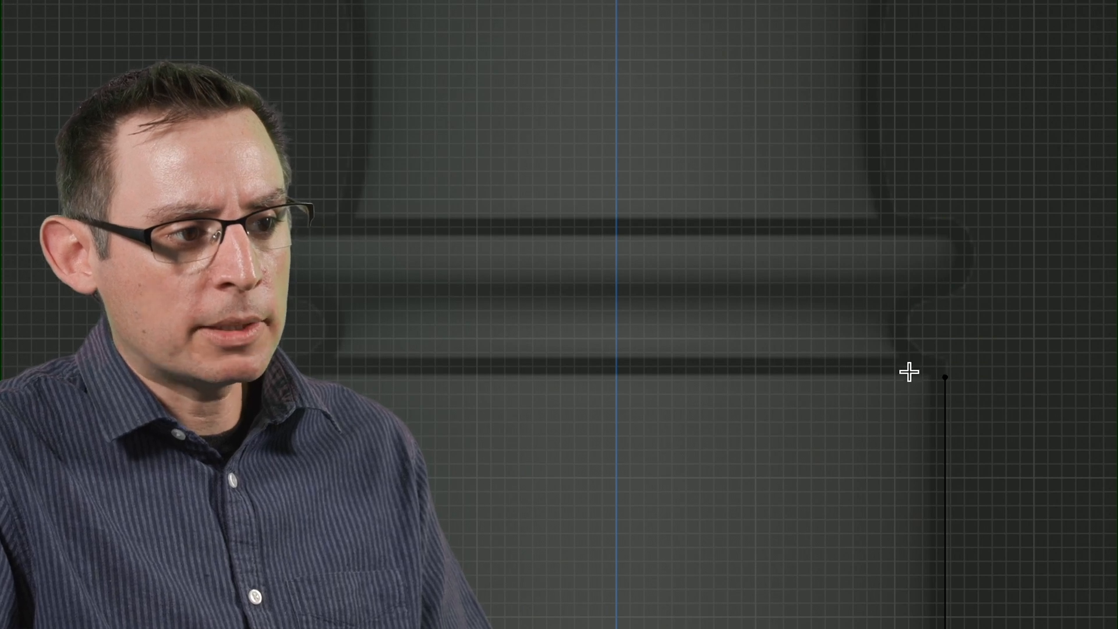
shift+middle_drag(955, 351, 1042, 391)
scroll(998, 372, up, 3)
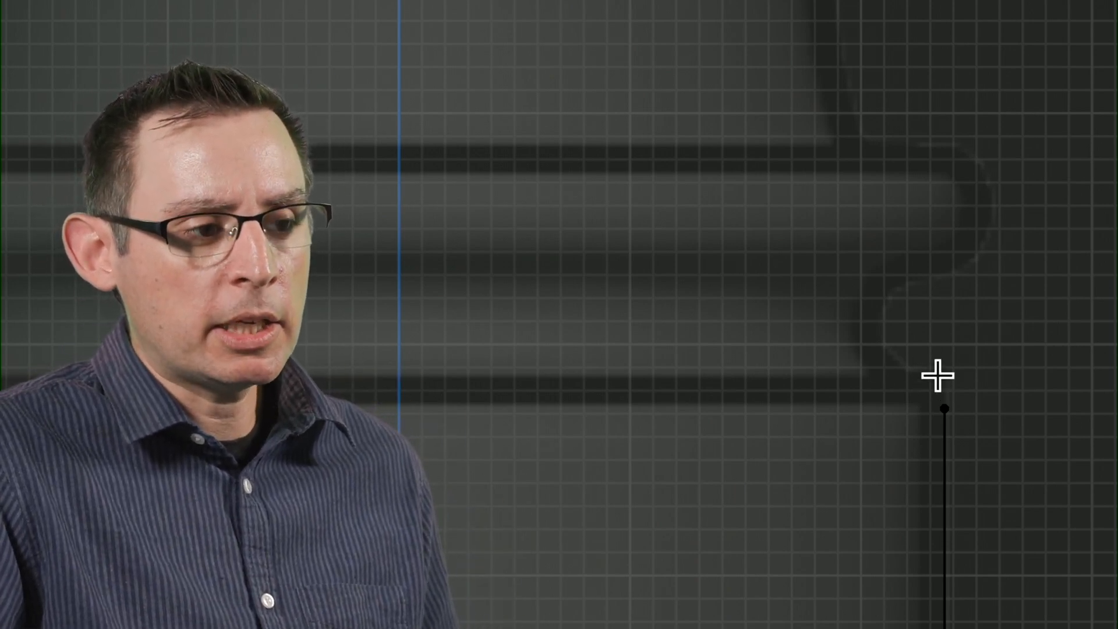
drag(935, 369, 956, 411)
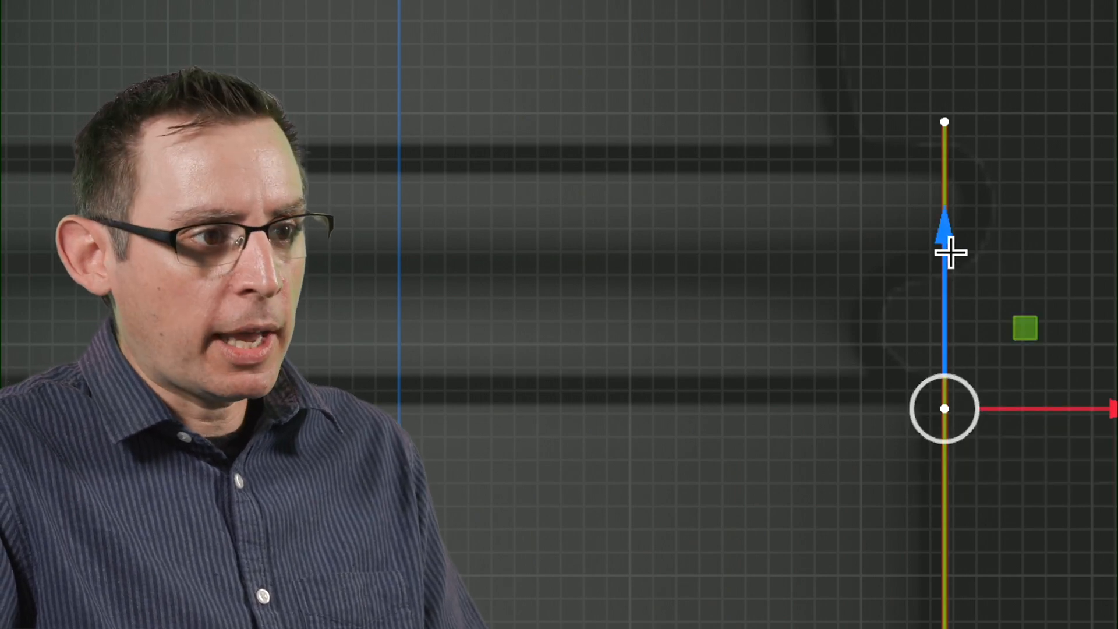
drag(948, 252, 953, 214)
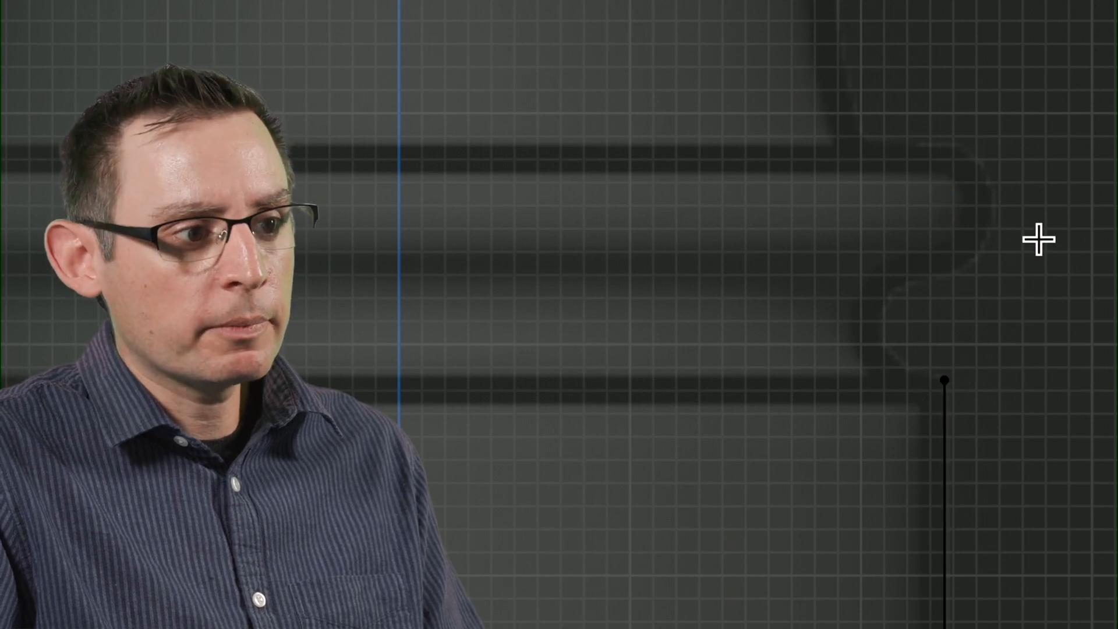
Reselect the block's top corner point and nudge it slightly higher along Z.
shift+middle_drag(1038, 240, 977, 242)
shift+middle_drag(903, 299, 870, 309)
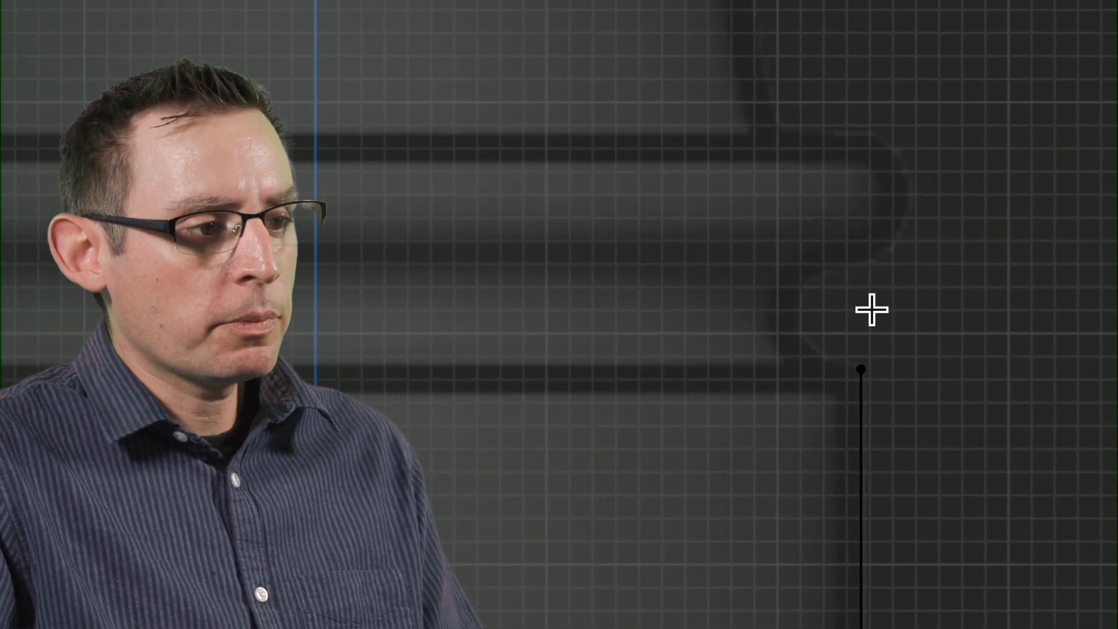
click(860, 369)
drag(861, 200, 865, 191)
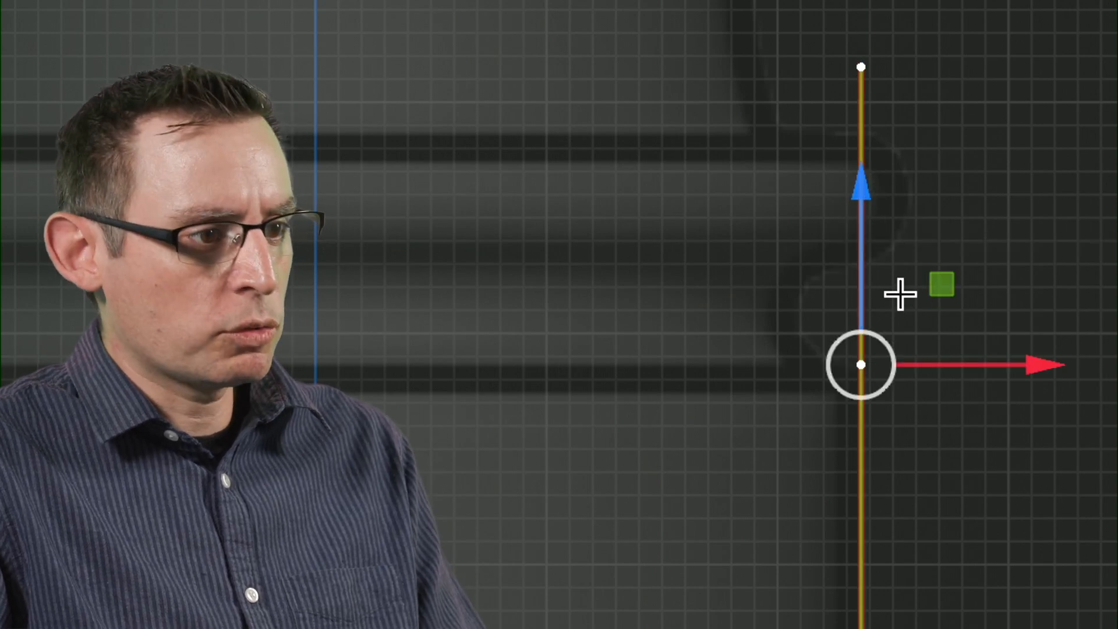
Extrude a new point a short distance inward along X from the block's top corner to the start of the concave groove.
key(e)
key(x)
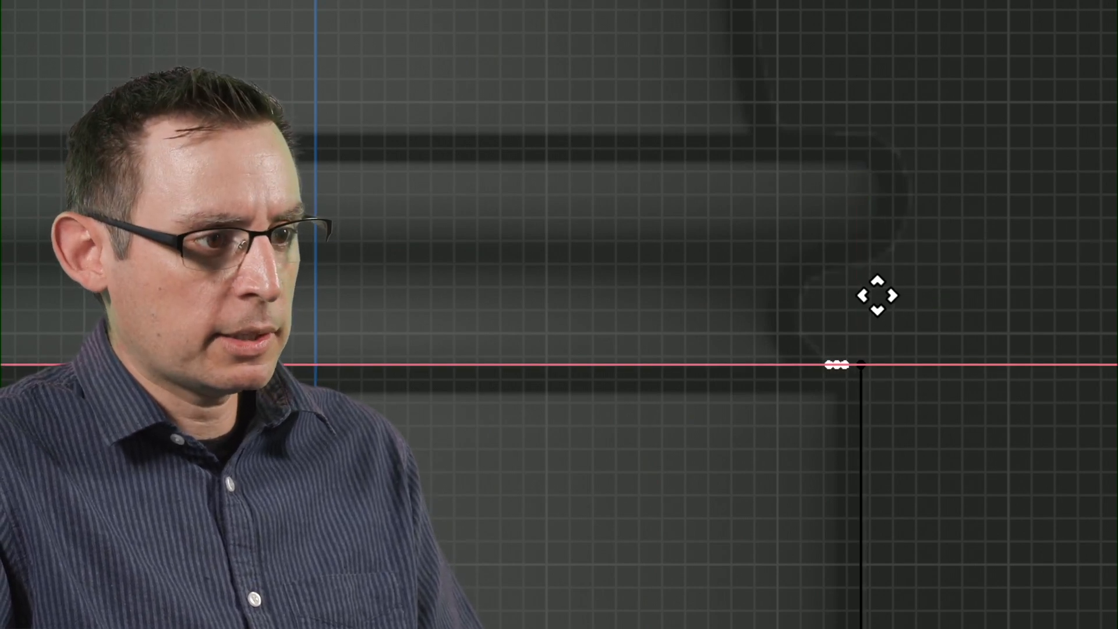
click(873, 294)
click(942, 436)
click(802, 417)
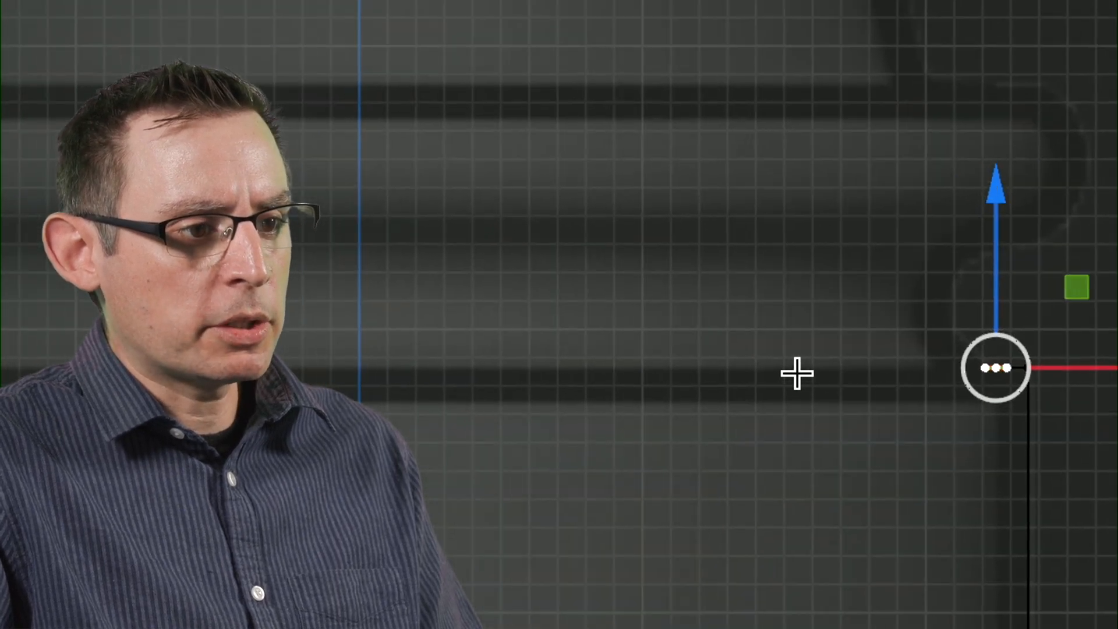
scroll(861, 358, up, 2)
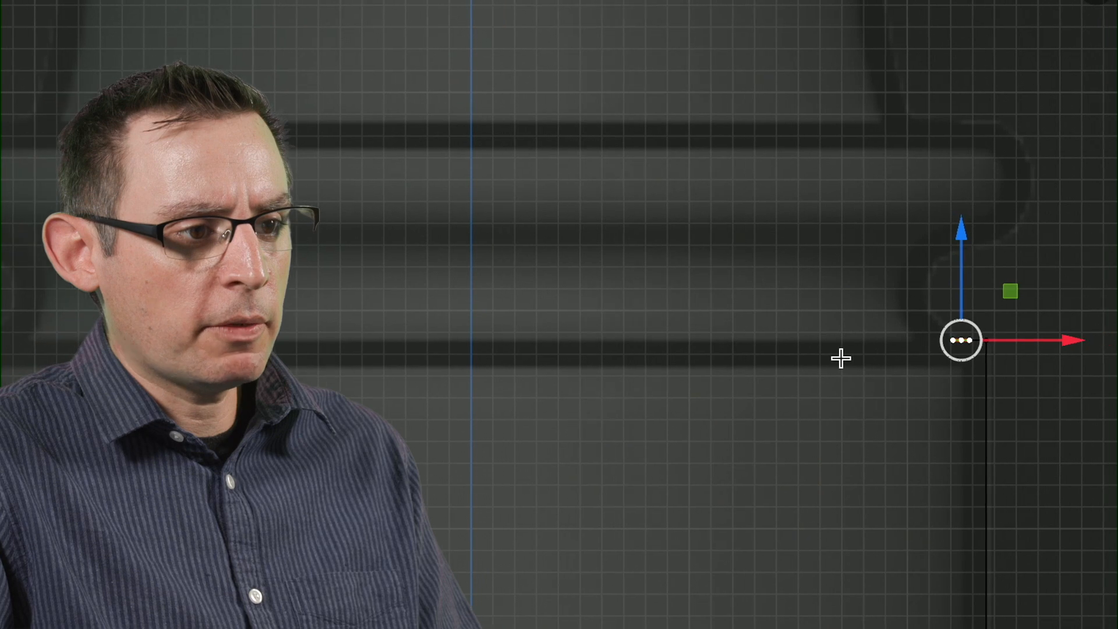
shift+middle_drag(873, 357, 802, 349)
click(812, 413)
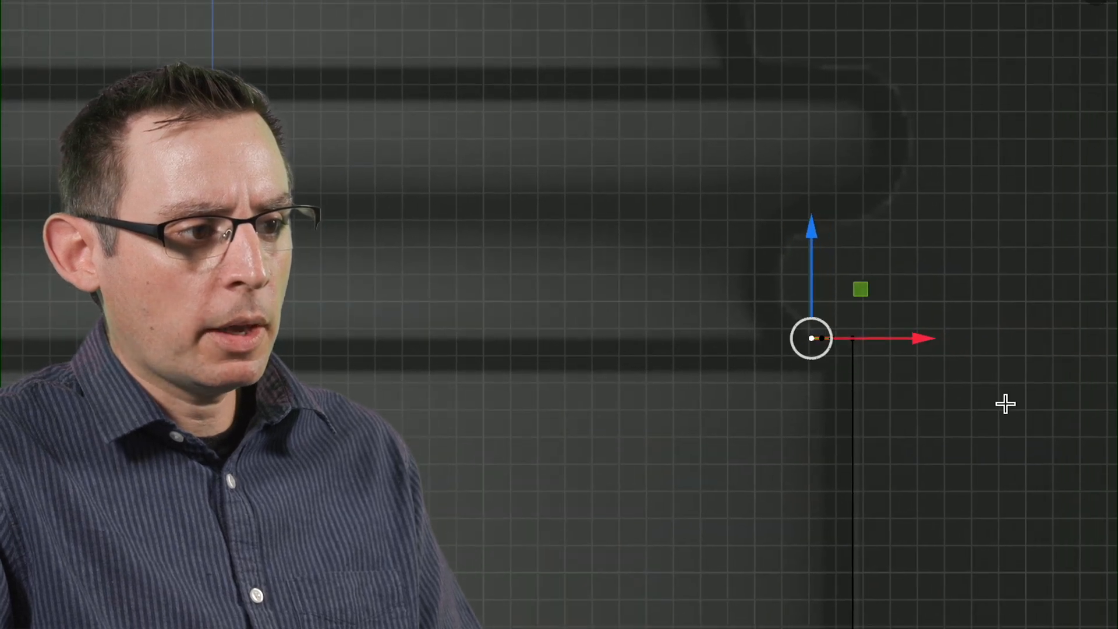
key(x)
click(994, 421)
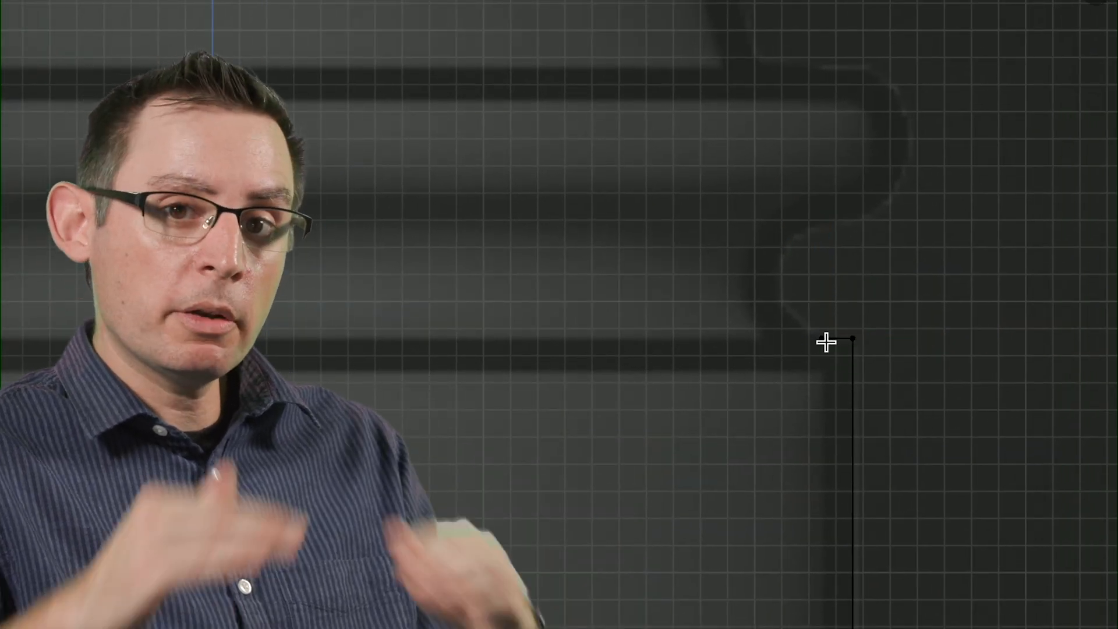
Select the inner point with its handles and extrude a new point straight up along Z to the groove's upper end.
click(838, 352)
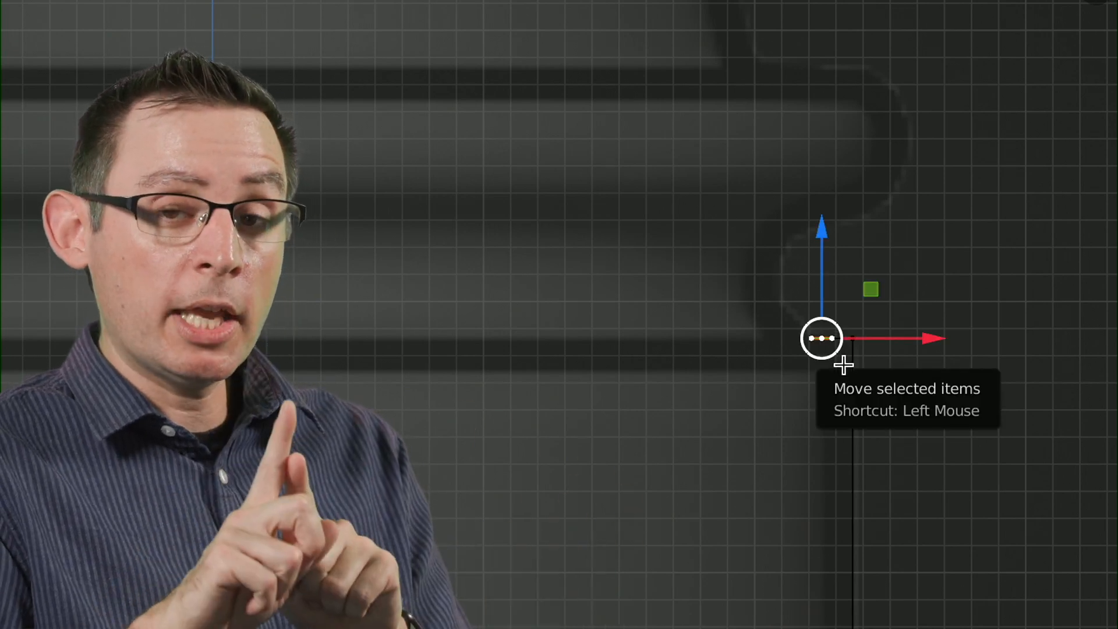
key(x)
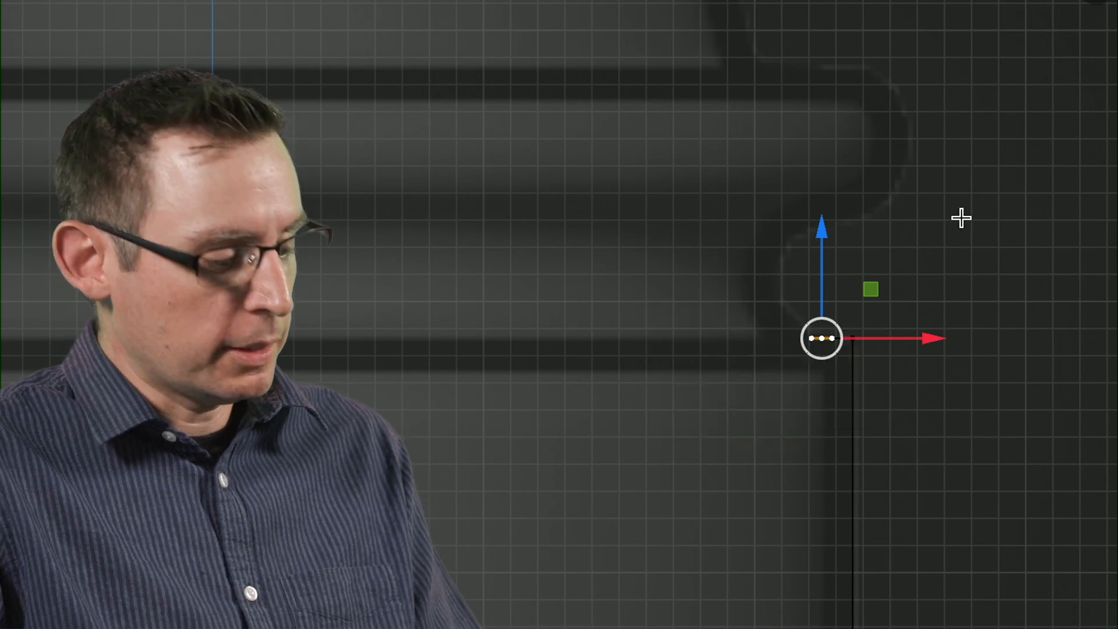
key(g)
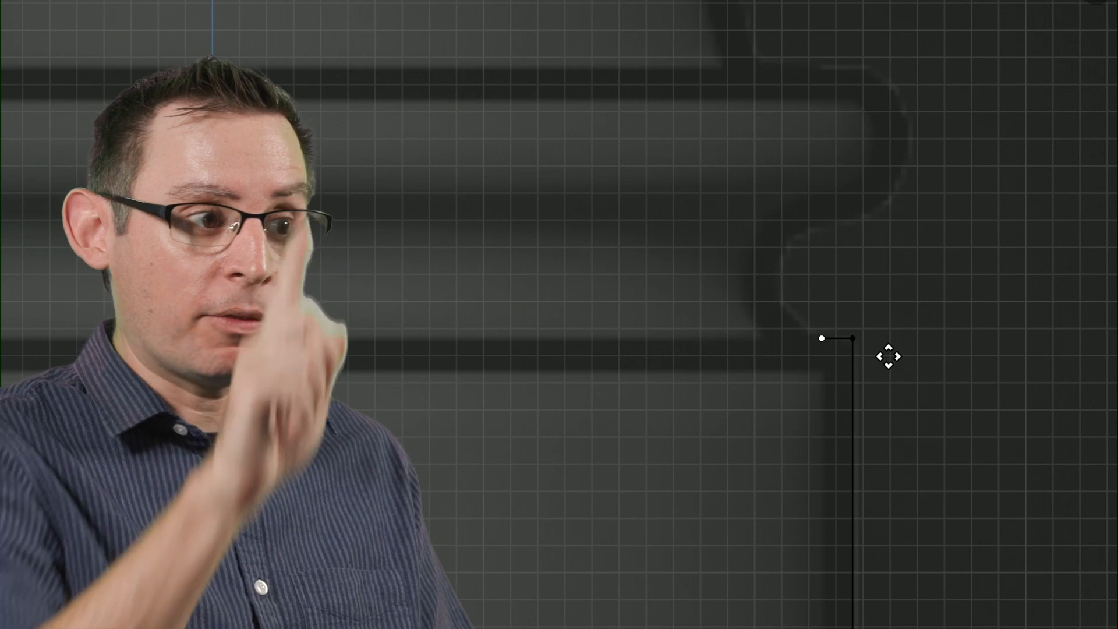
key(z)
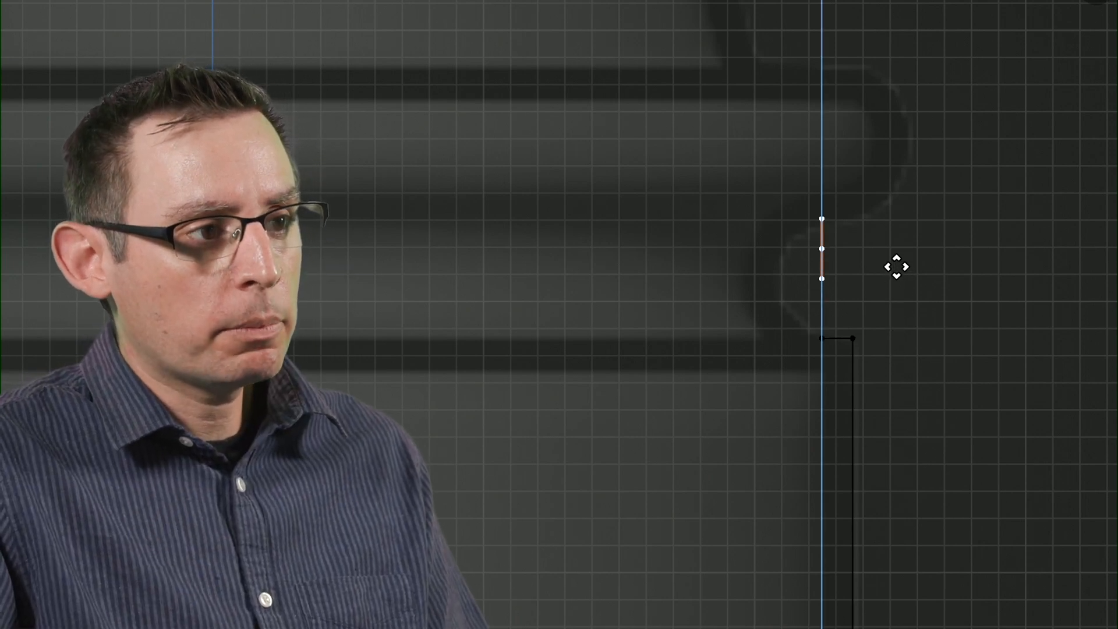
click(890, 241)
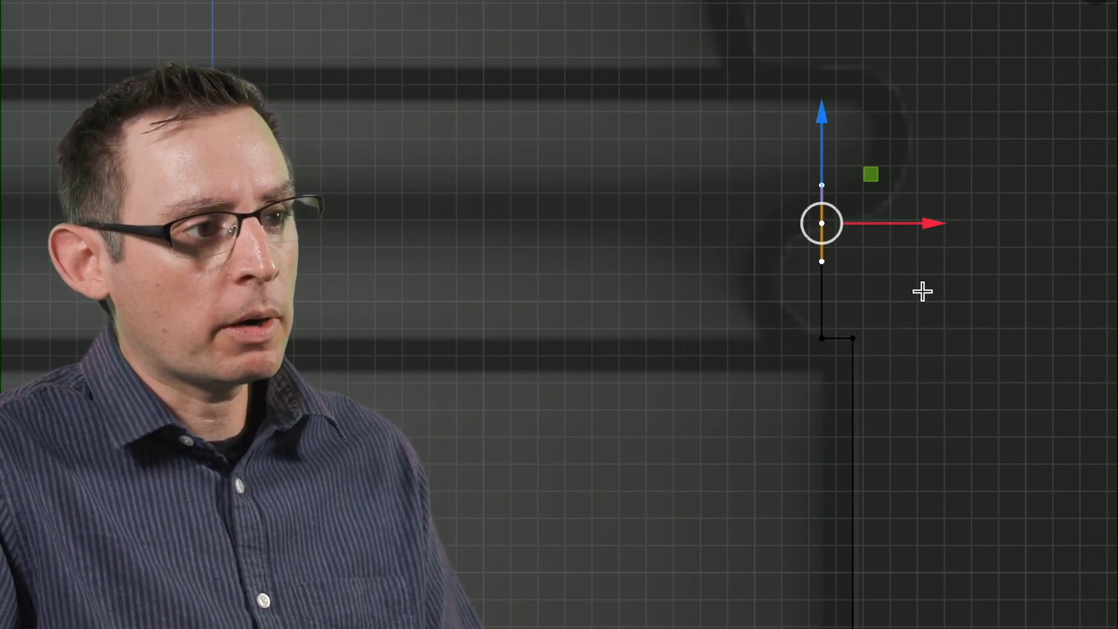
click(923, 291)
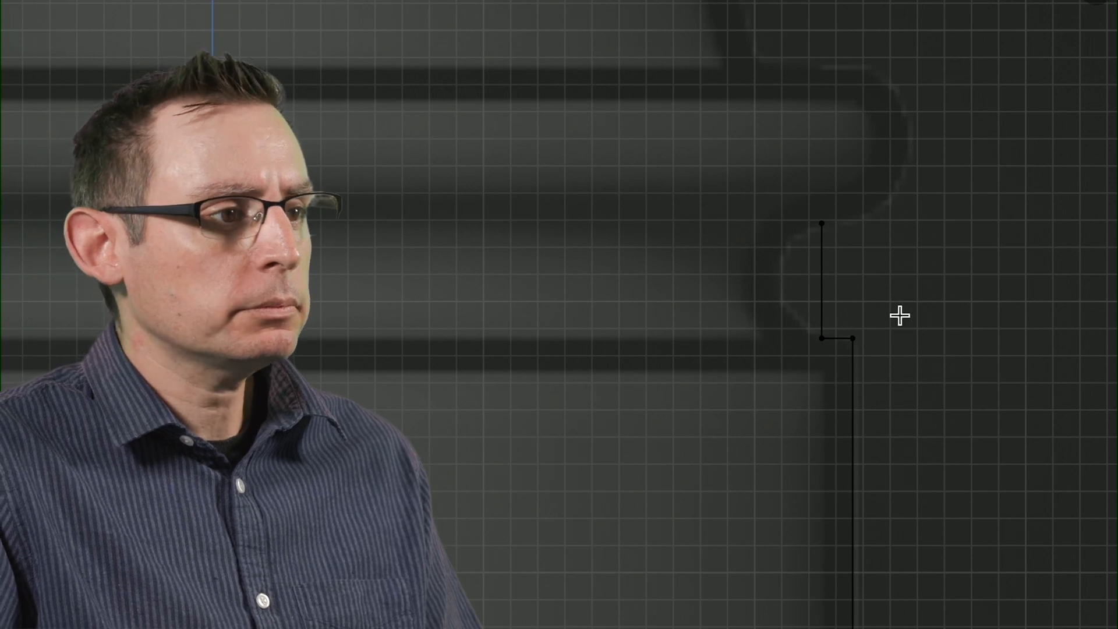
Move the groove's upper point outward along X to where the groove meets the rounded bead.
click(815, 222)
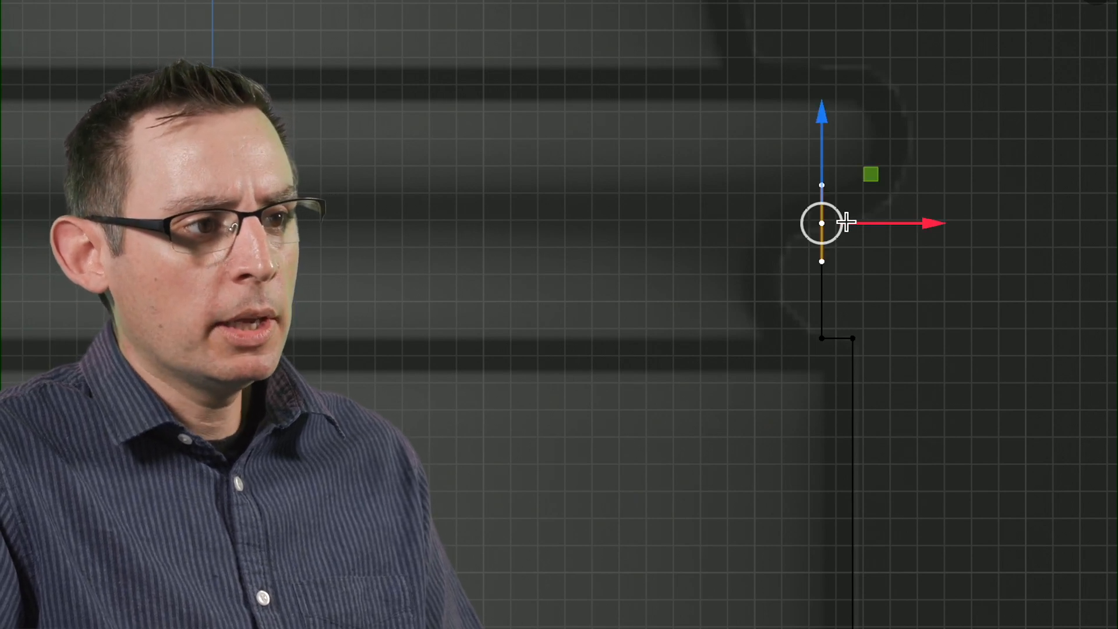
drag(878, 225, 923, 225)
click(929, 355)
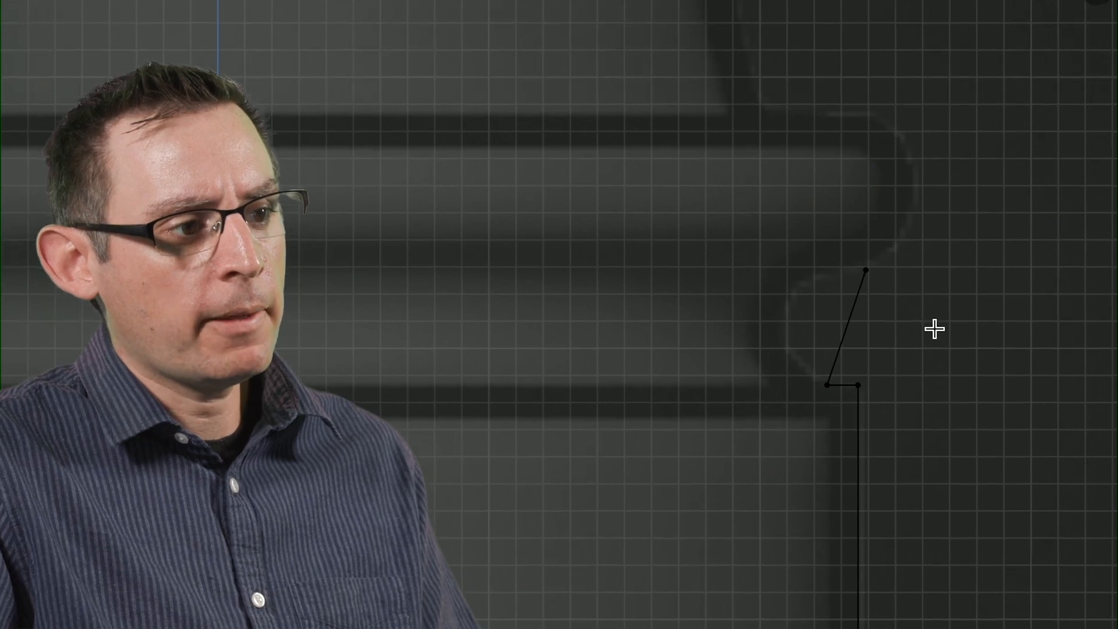
Extrude a new point straight up along Z from the bead's lower point to the bead's top edge and select it with its handles.
drag(846, 277, 867, 304)
key(g)
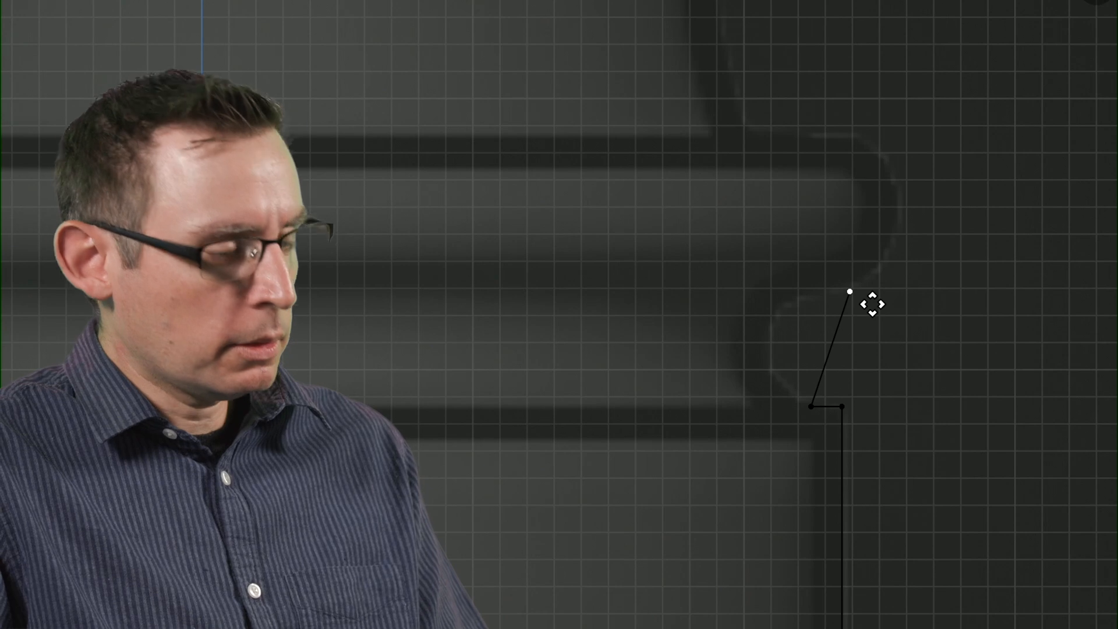
key(z)
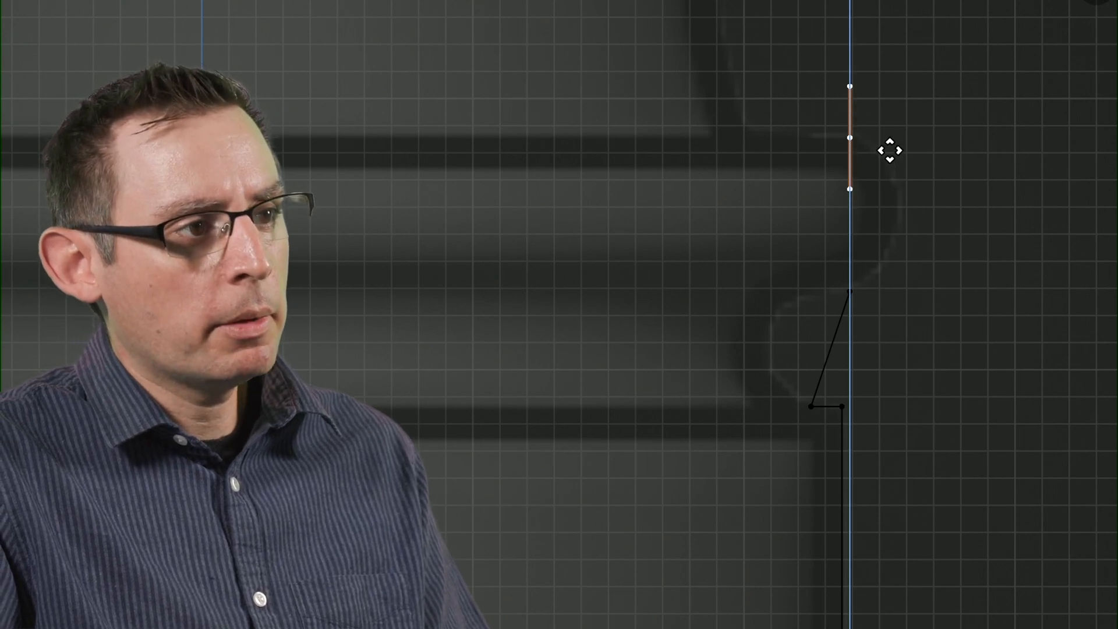
click(890, 150)
click(964, 244)
drag(838, 100, 883, 157)
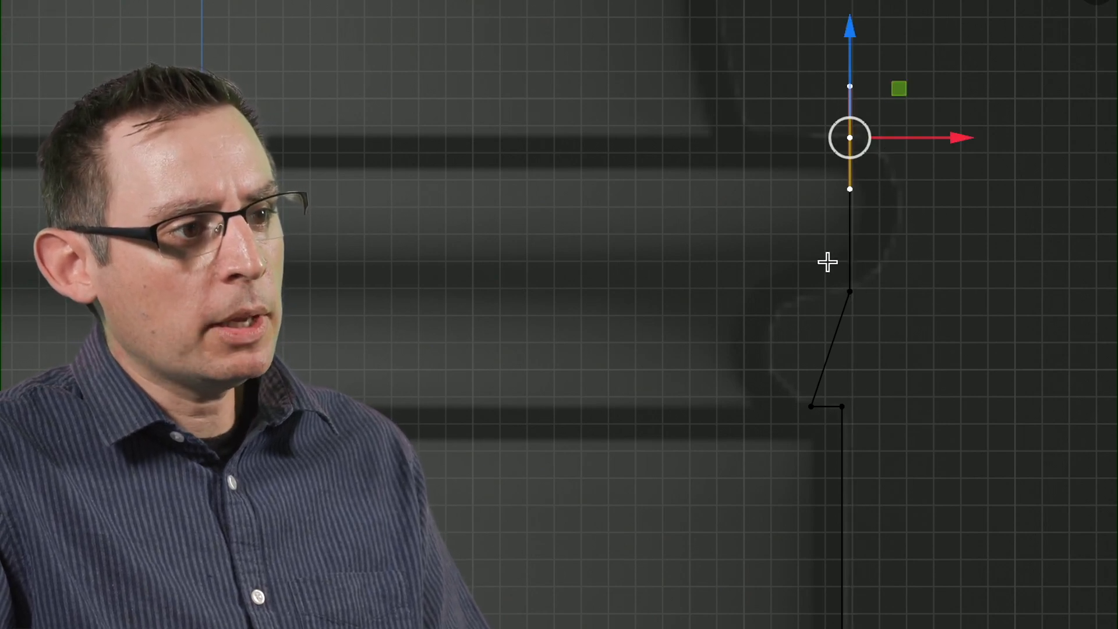
drag(839, 277, 885, 330)
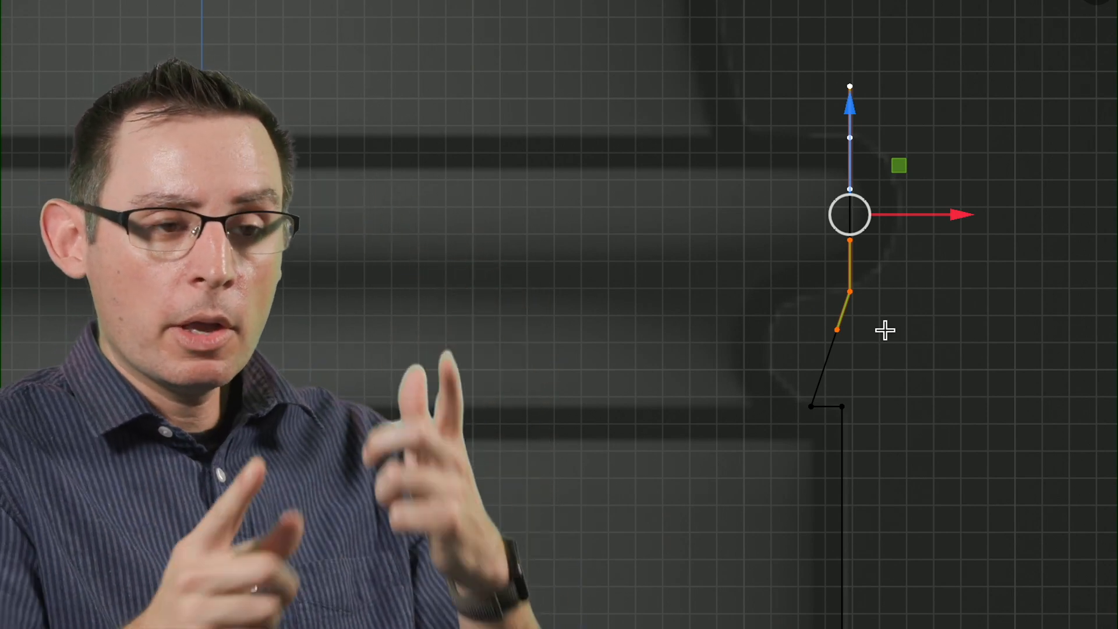
click(893, 324)
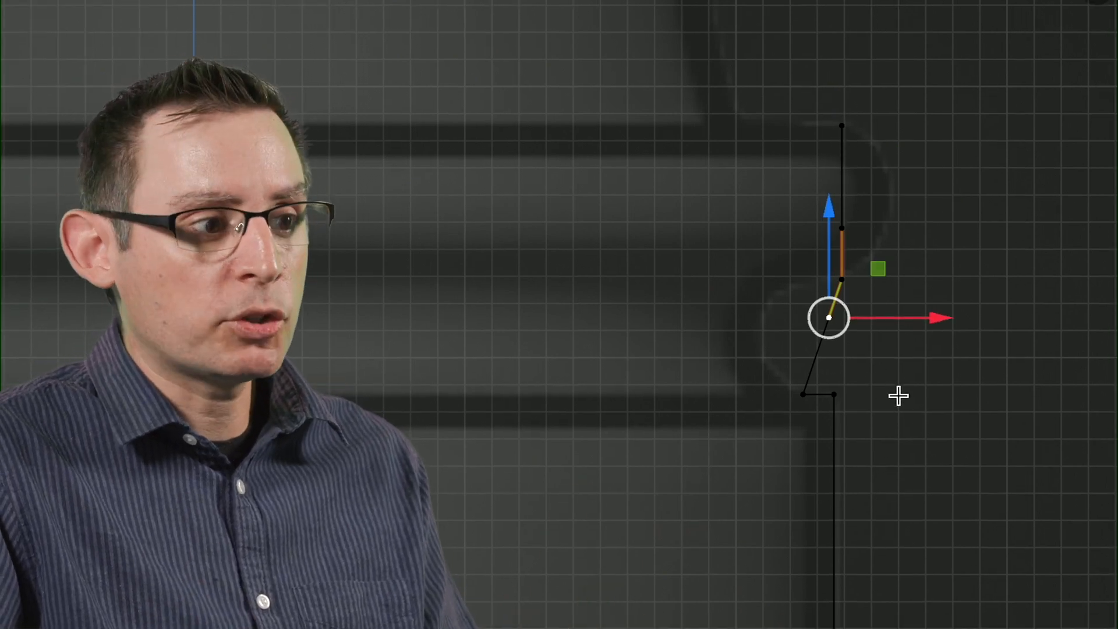
click(832, 393)
click(804, 394)
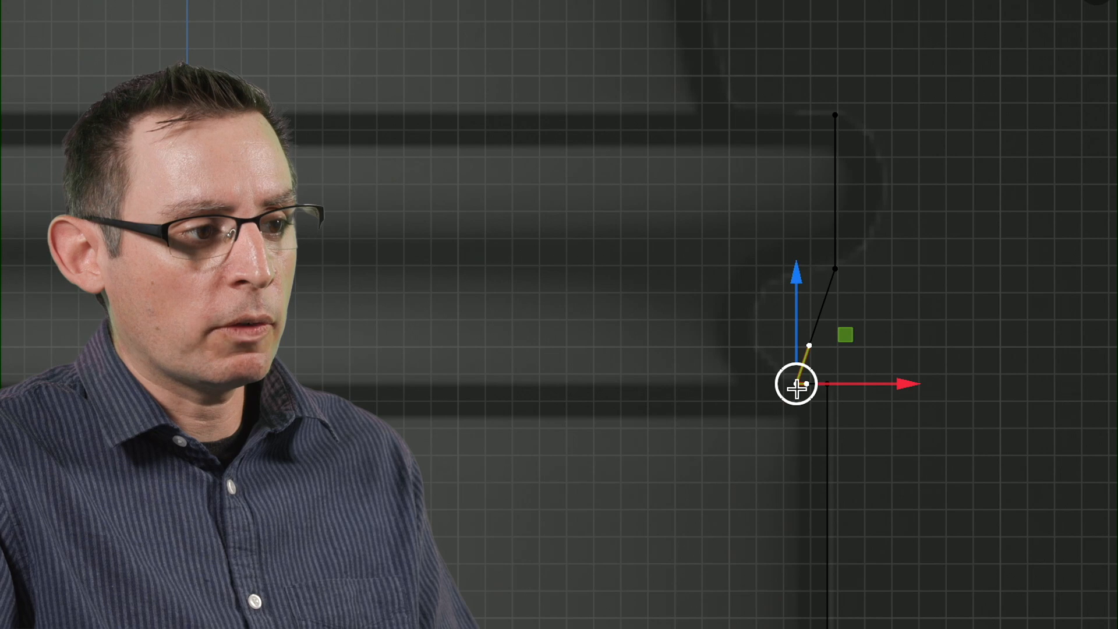
drag(809, 346, 780, 344)
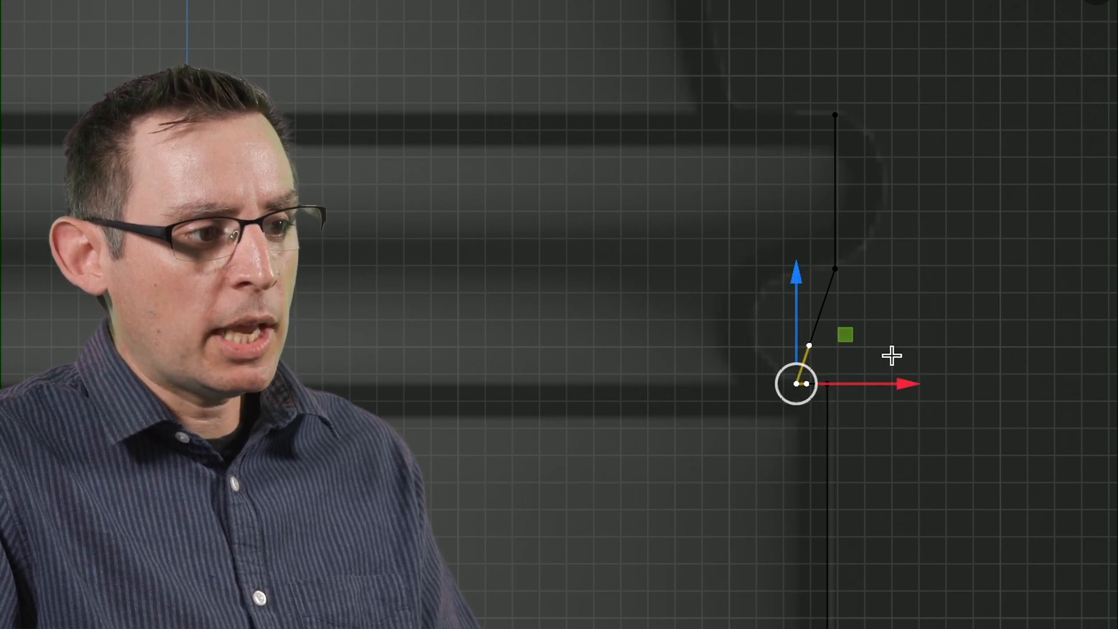
click(917, 337)
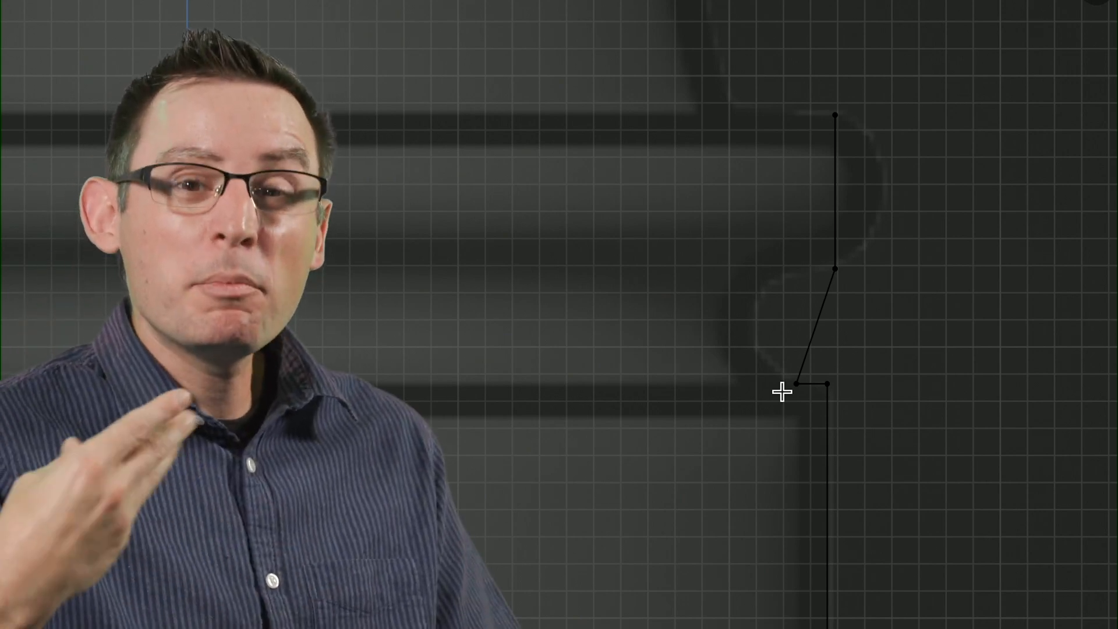
Set the groove's lower point to Free handles and pull its upper handle inward to bow the segment along the concave groove.
click(801, 386)
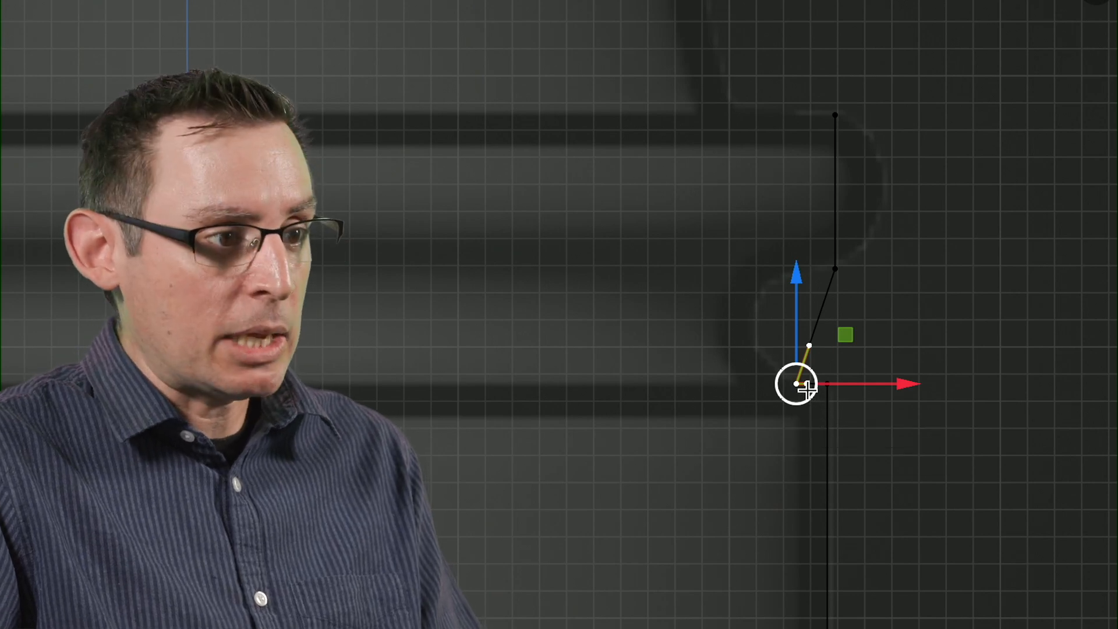
key(v)
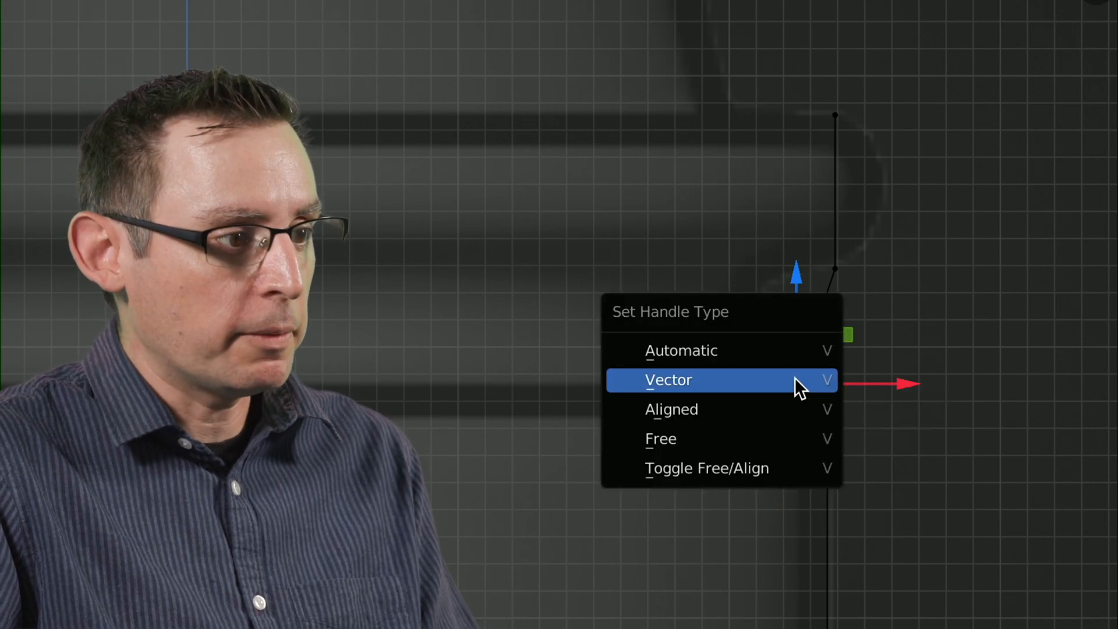
click(788, 447)
click(896, 453)
click(800, 382)
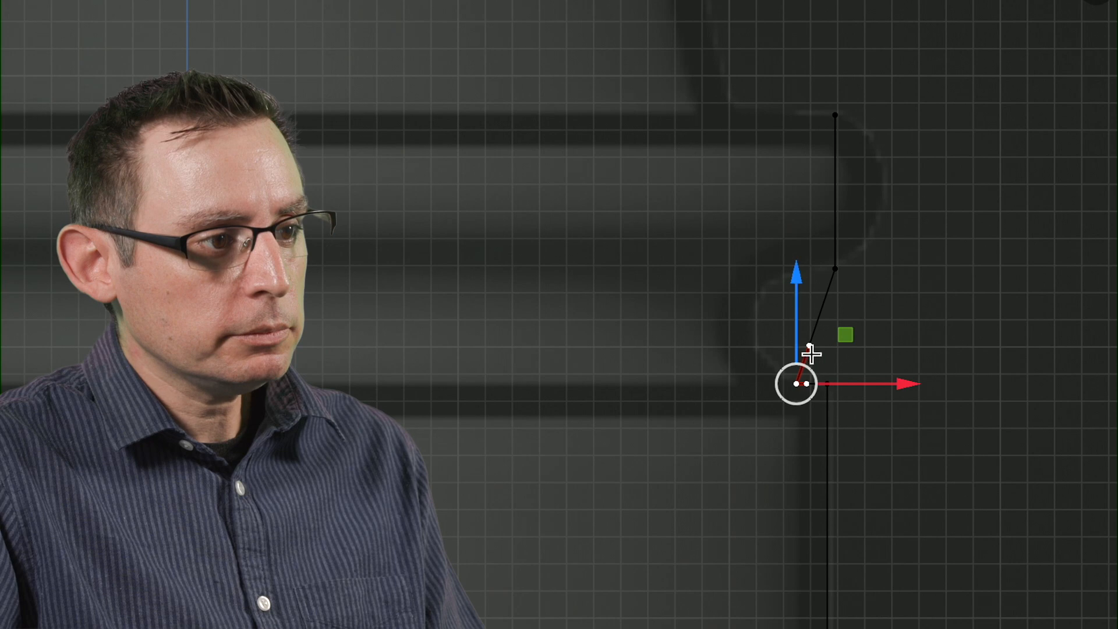
click(810, 347)
drag(855, 297, 735, 267)
Set the groove's upper point to Free handles and move its lower handle inward, level with the point.
click(837, 268)
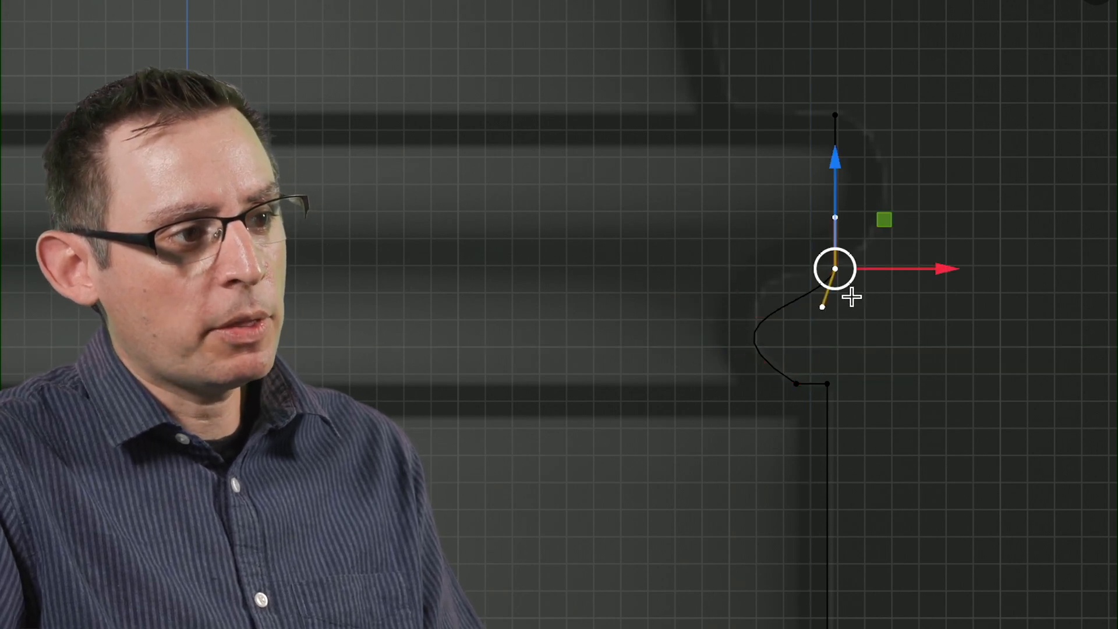
key(v)
click(835, 269)
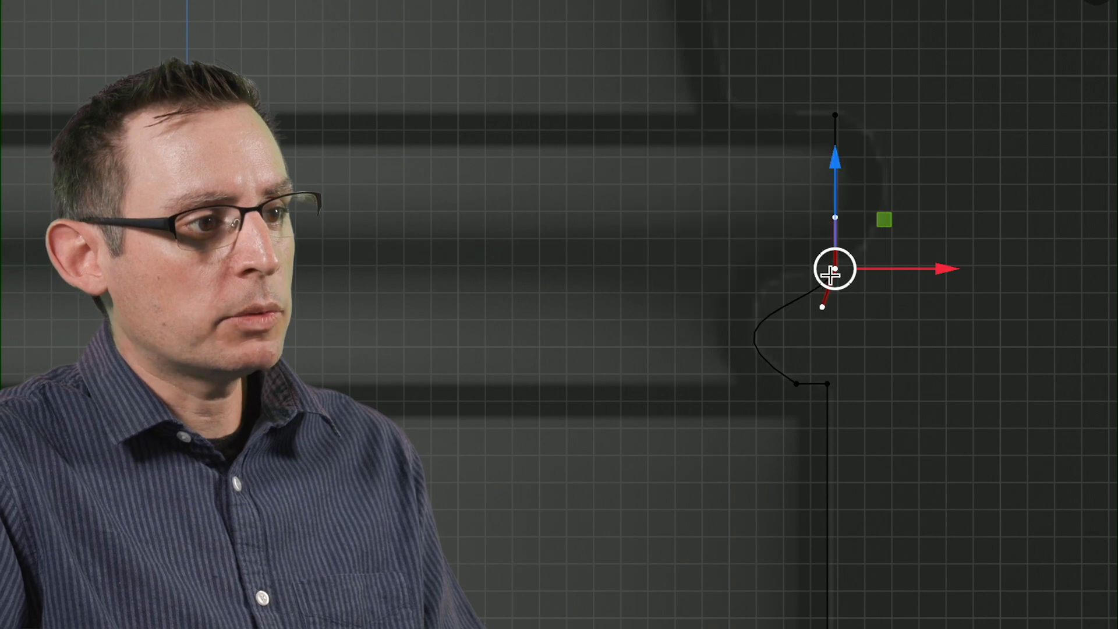
click(824, 308)
key(g)
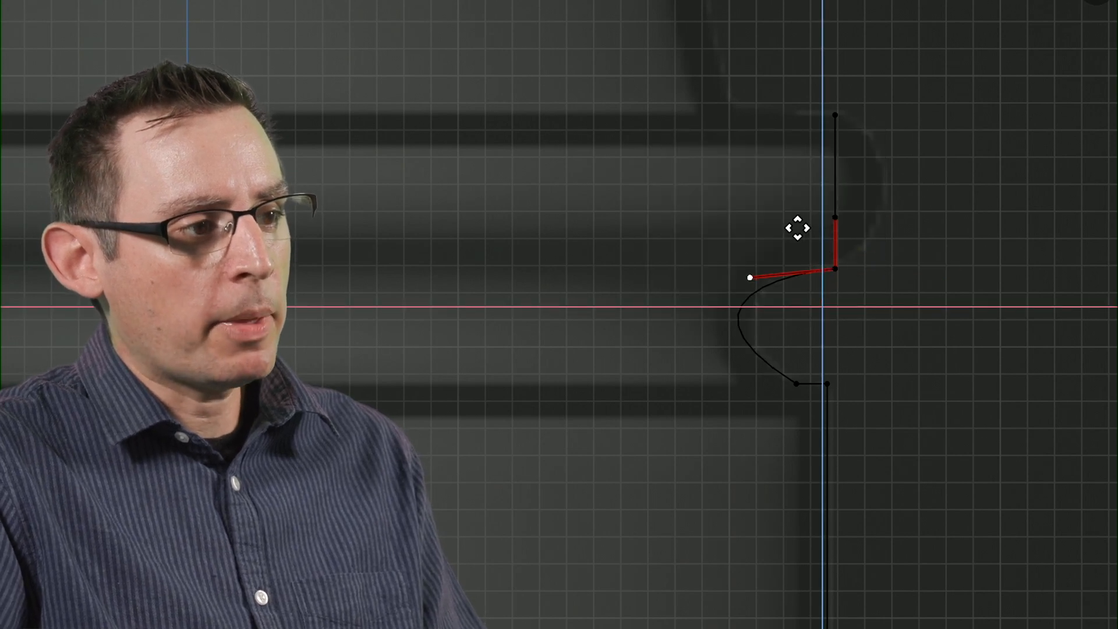
click(807, 220)
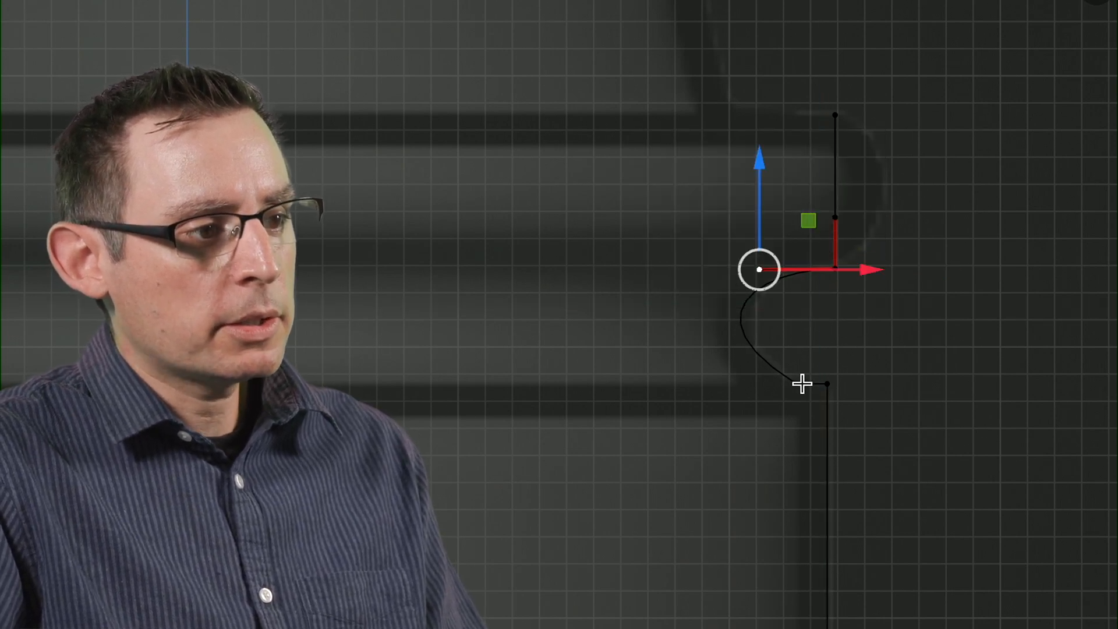
Move the groove handle of the groove's lower point down and inward until it is level with that point.
click(798, 383)
click(690, 315)
key(g)
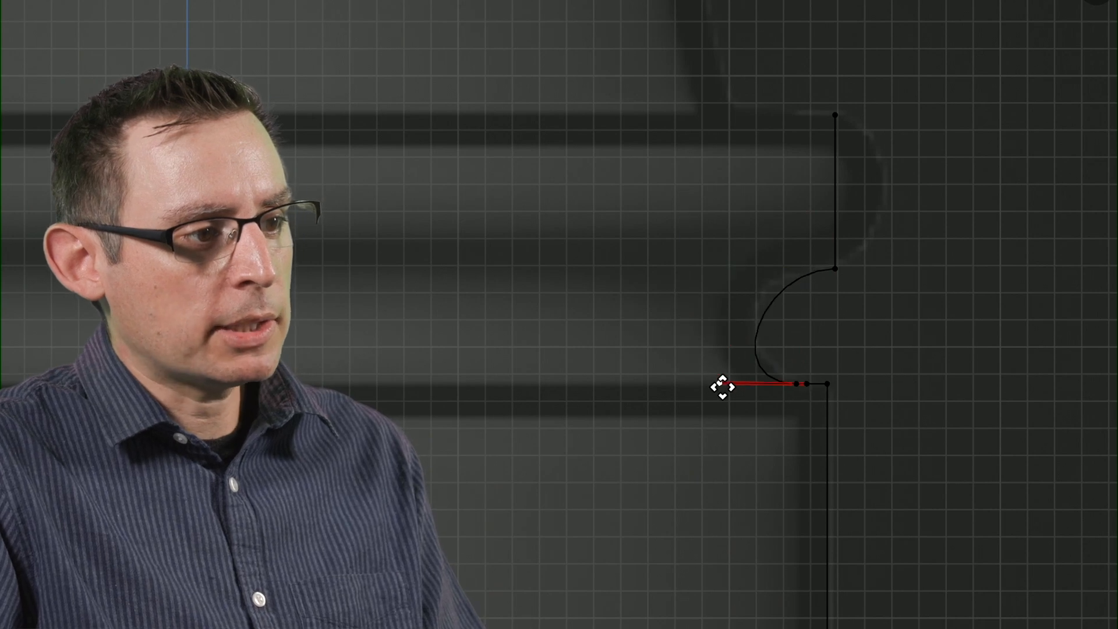
click(697, 389)
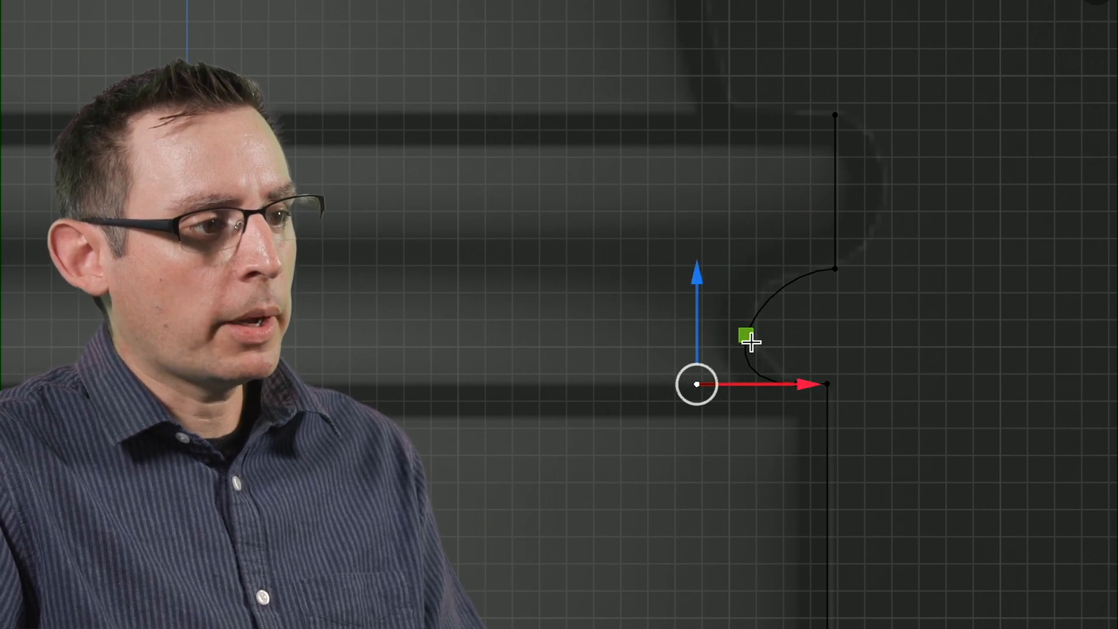
Move the groove handle of the groove's upper point slightly inward and above the point to round the curve.
click(832, 268)
key(v)
click(779, 289)
click(755, 268)
key(g)
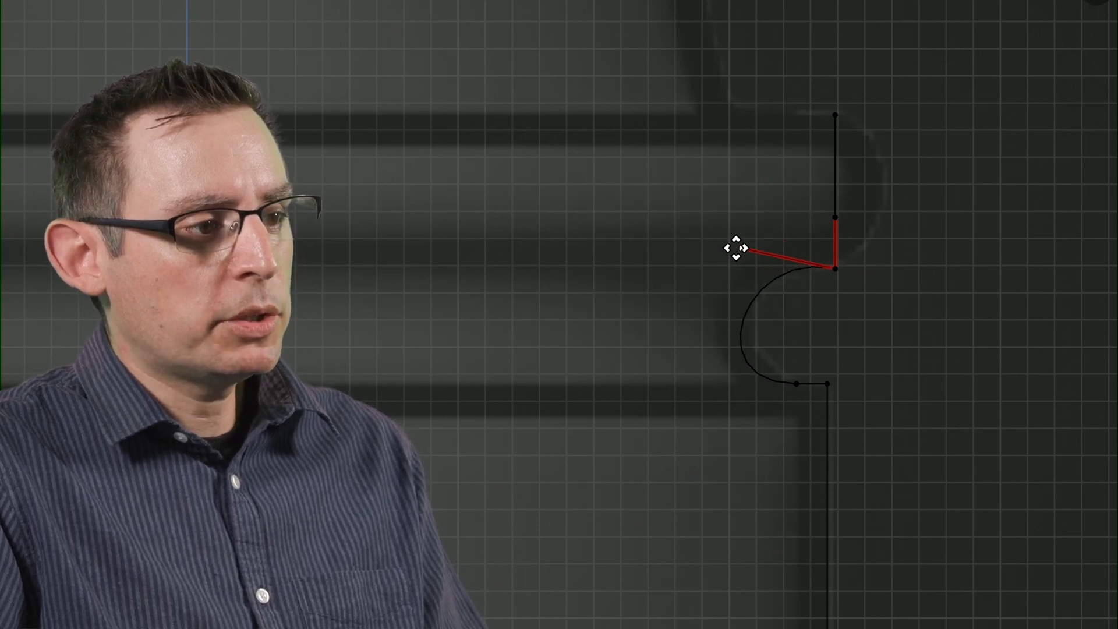
click(737, 248)
Shift the lower point's inner handle slightly outward along X to make the groove shallower.
click(795, 383)
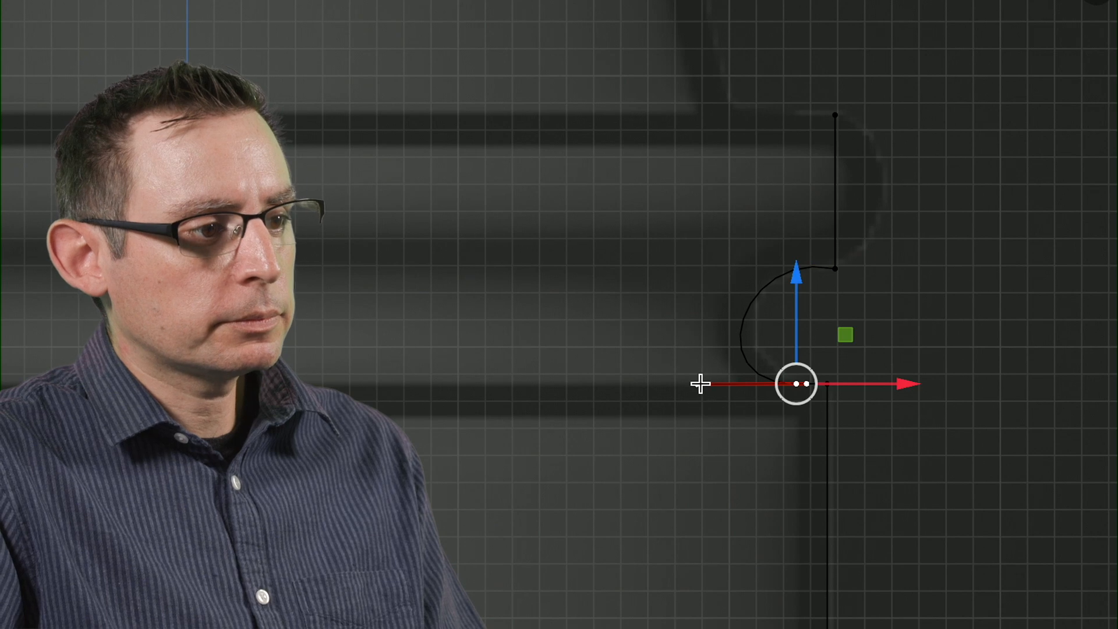
click(699, 384)
drag(805, 387, 832, 390)
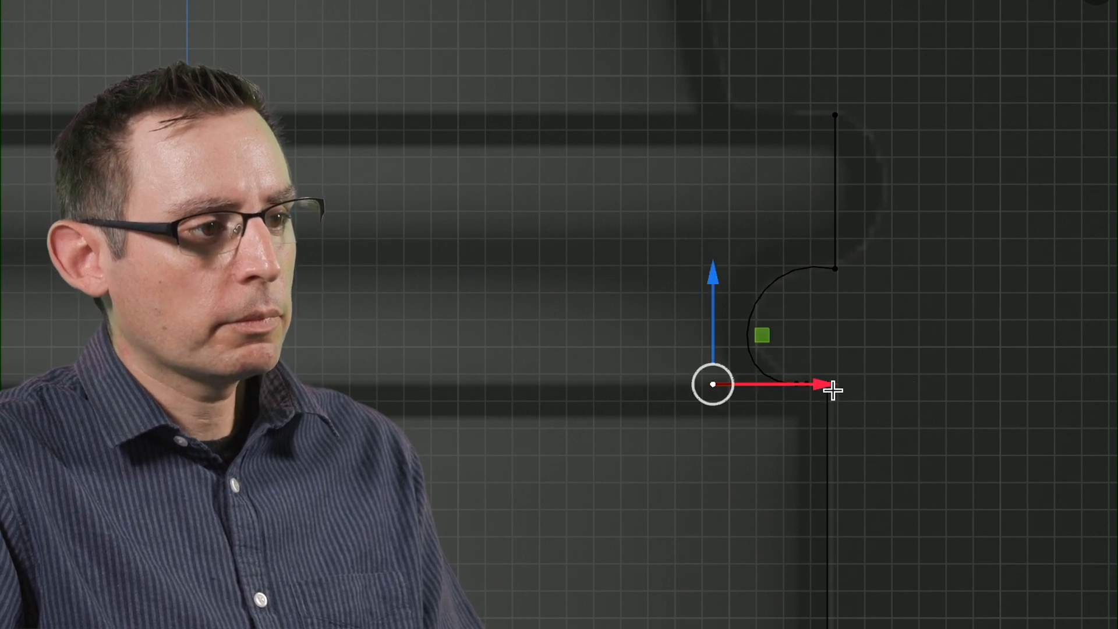
click(827, 384)
Adjust the upper point's groove handle along Z, raising it well above its control point.
click(835, 266)
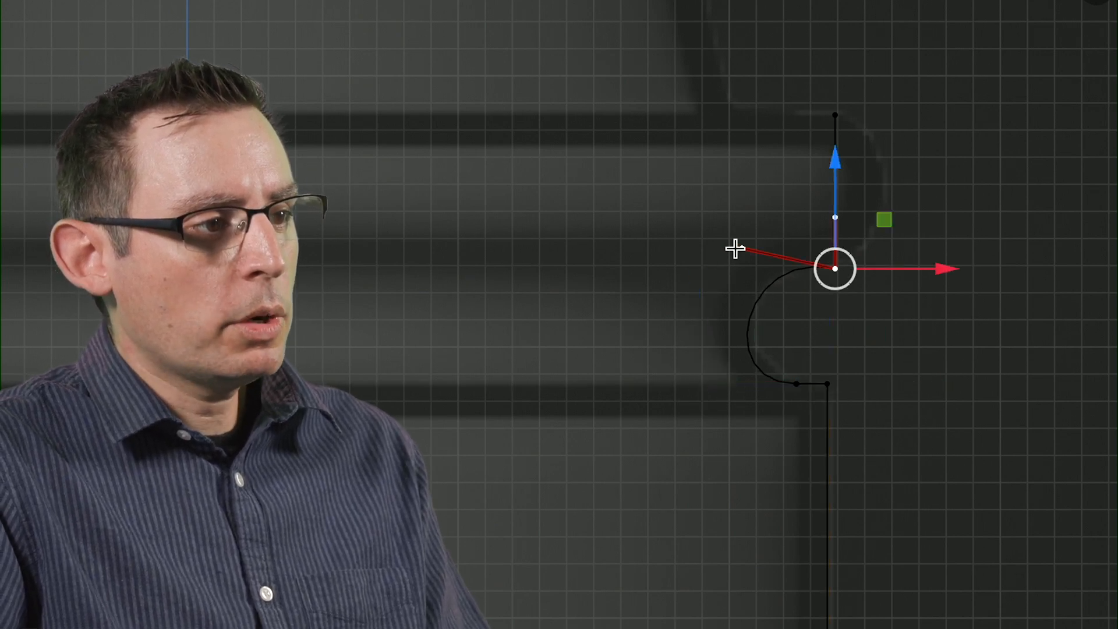
click(735, 249)
drag(741, 175, 744, 199)
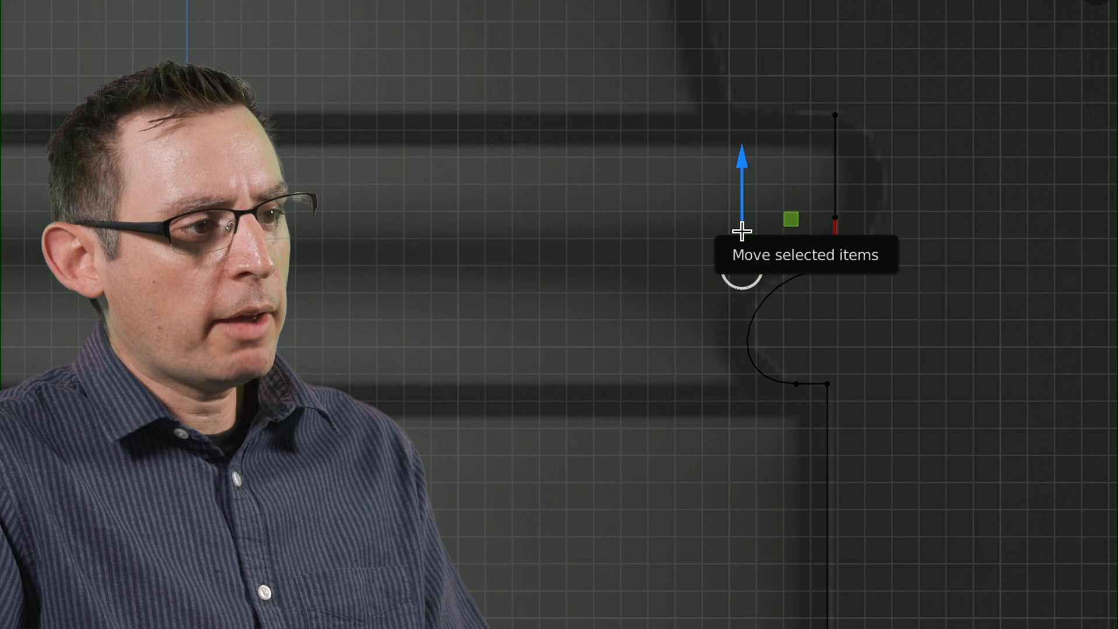
drag(743, 233, 743, 193)
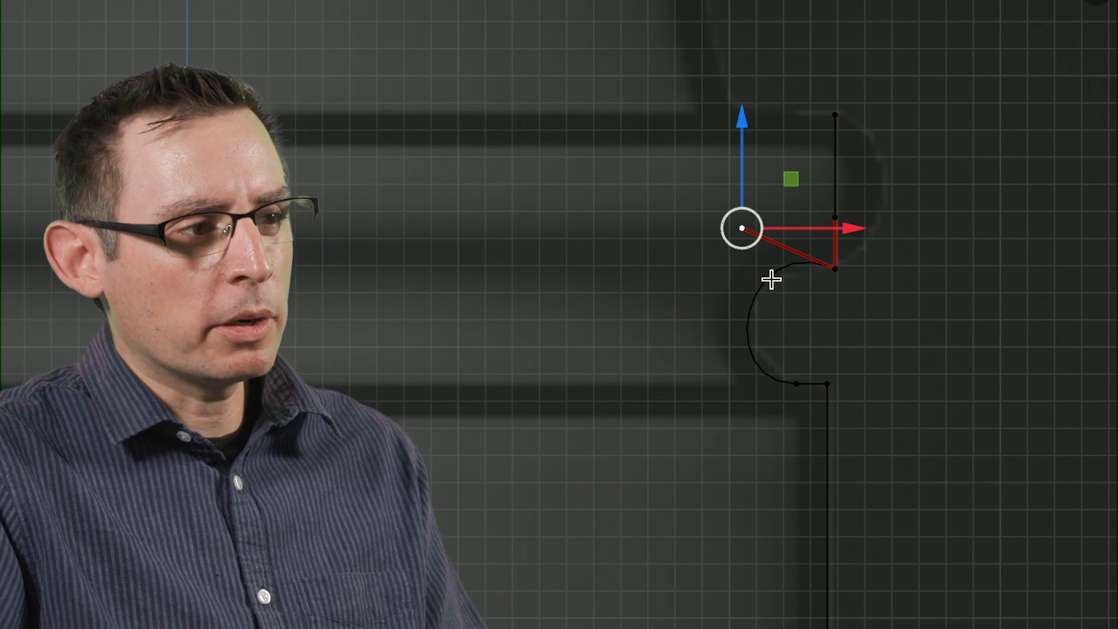
click(835, 269)
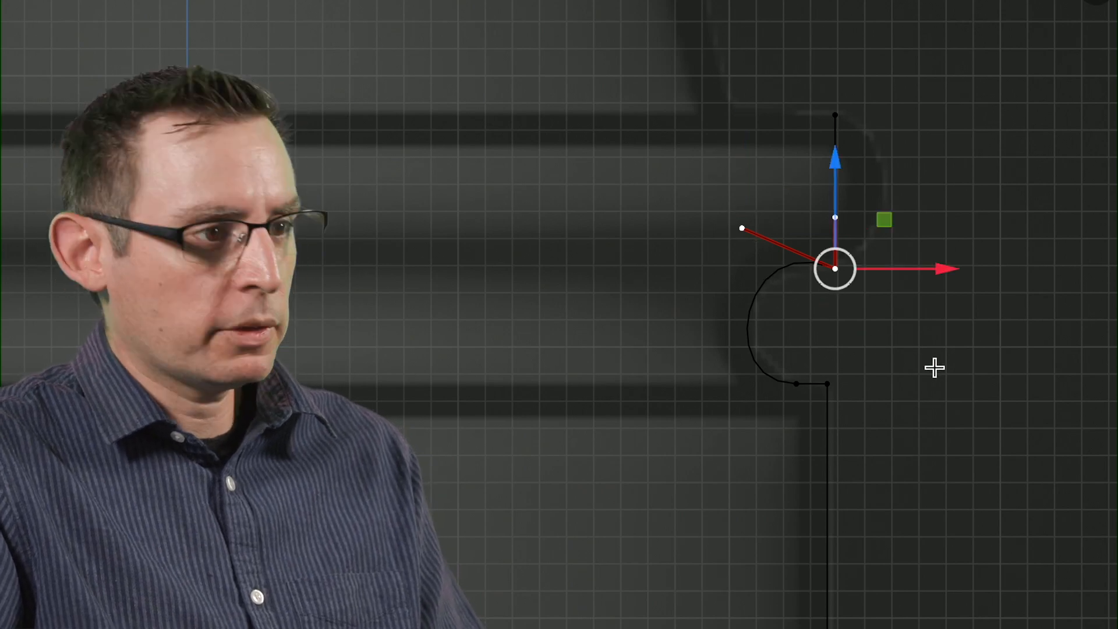
click(936, 369)
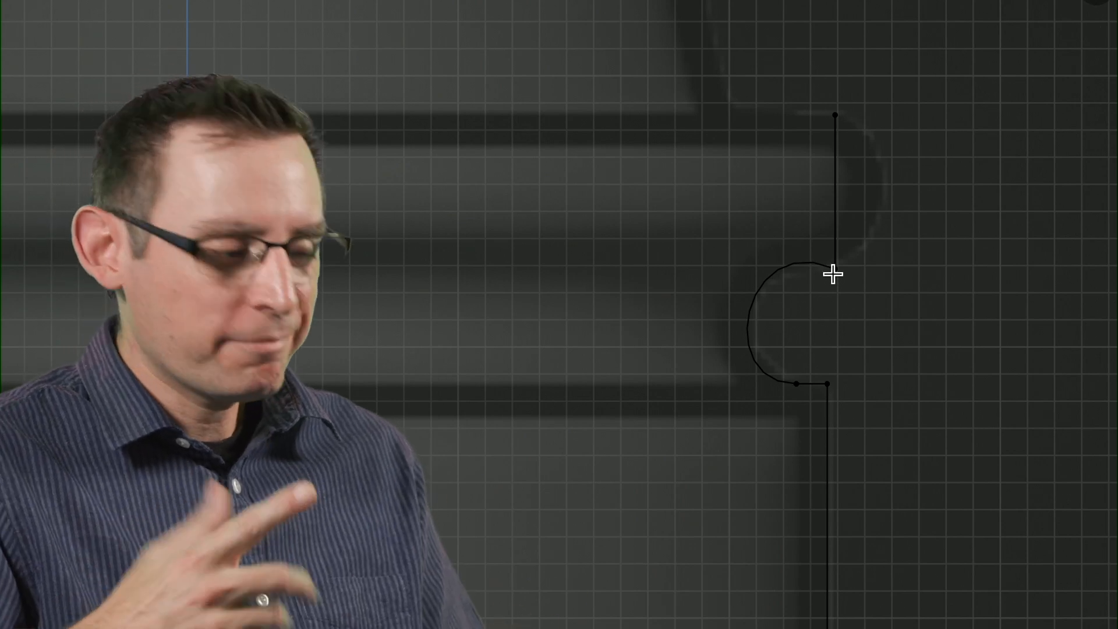
Lower the upper point's groove handle along Z until it is level with its control point.
click(837, 272)
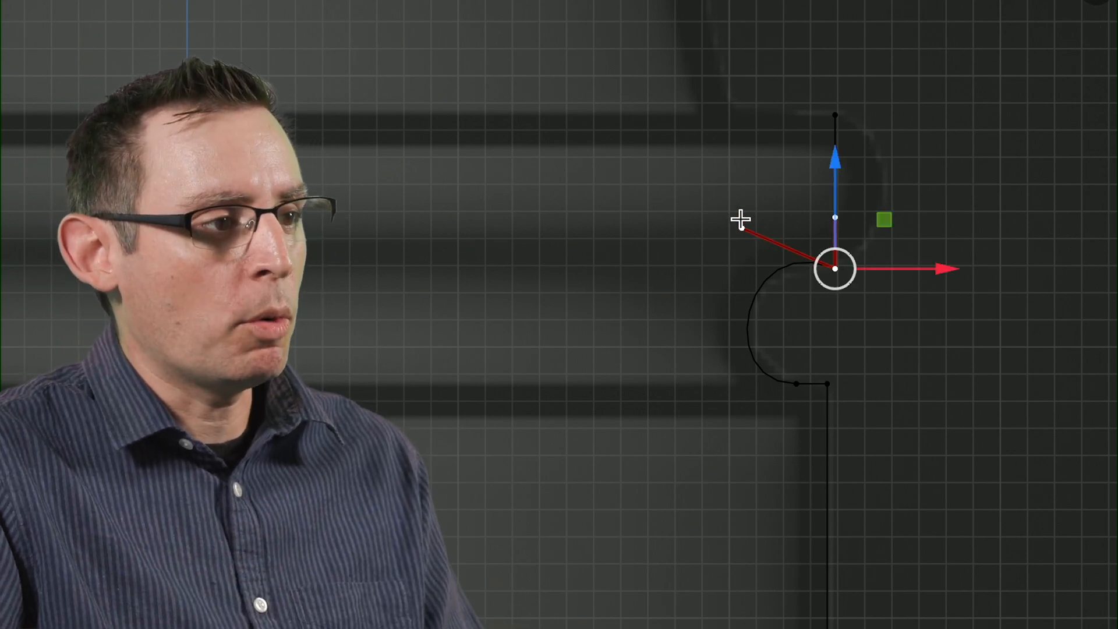
click(739, 227)
drag(741, 175, 748, 199)
Move the lower point's groove handle further outward along X to bring the curve closer to the reference groove.
click(796, 383)
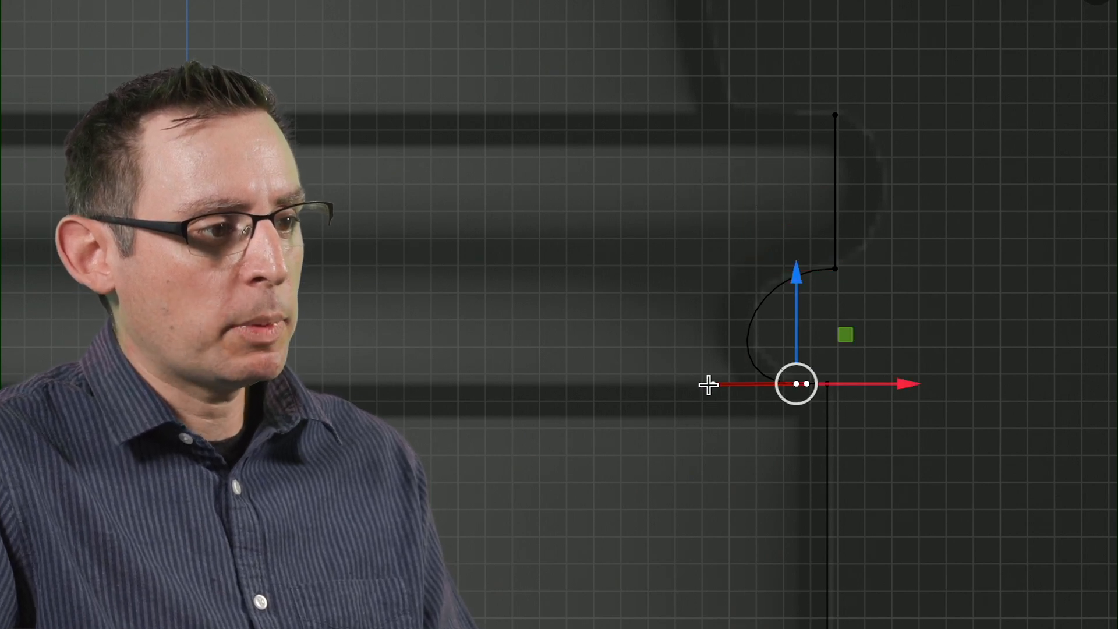
click(711, 383)
drag(825, 384, 856, 383)
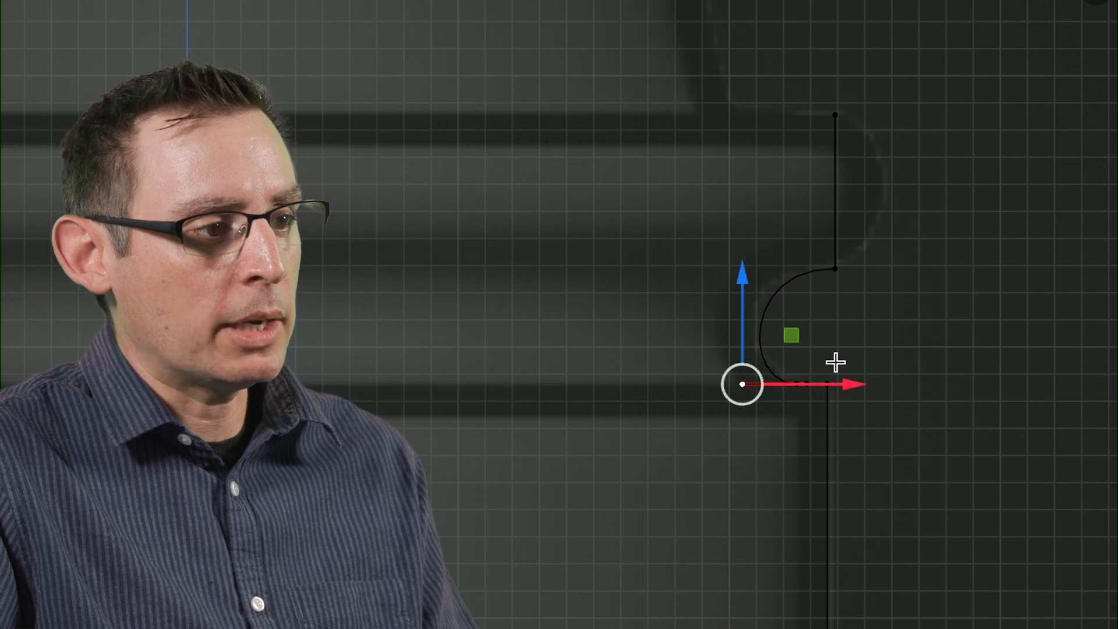
click(834, 362)
Move the upper point's groove handle slightly inward along X to match the reference groove.
click(825, 269)
click(743, 267)
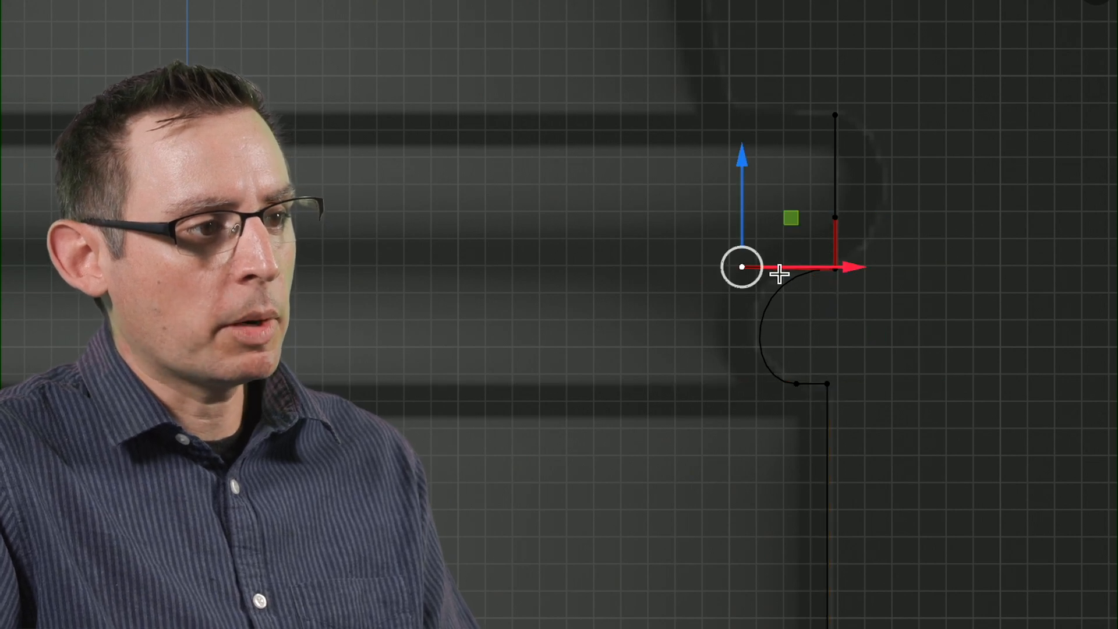
drag(851, 267, 838, 269)
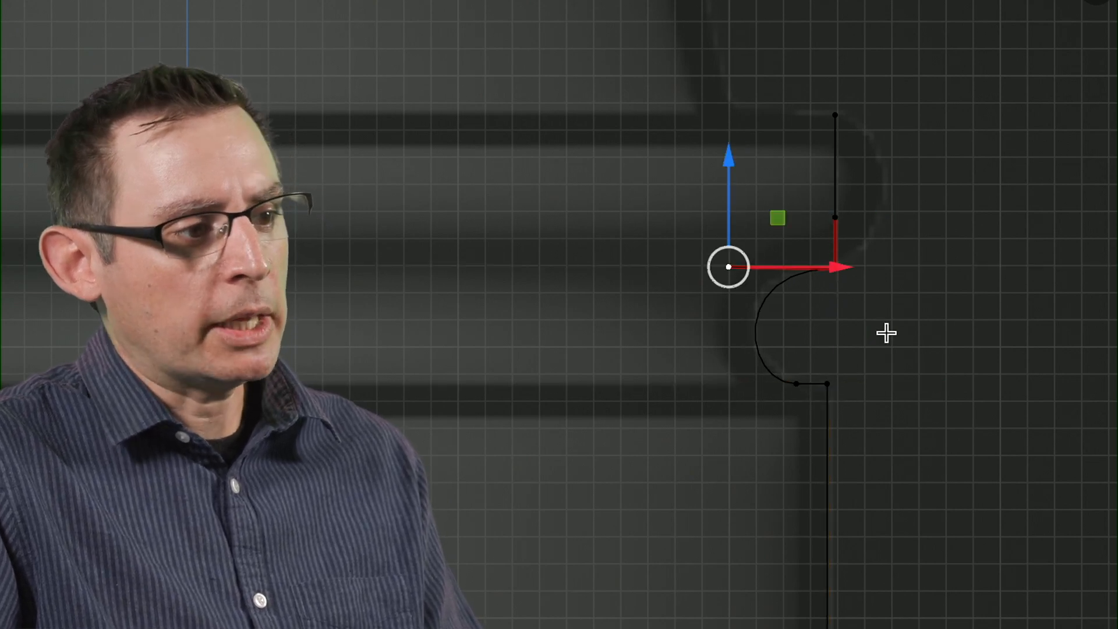
click(886, 333)
Move the lower point's groove handle up and slightly inward so the curve's lower part follows the reference outline.
click(796, 382)
click(742, 384)
drag(794, 333, 783, 307)
click(834, 269)
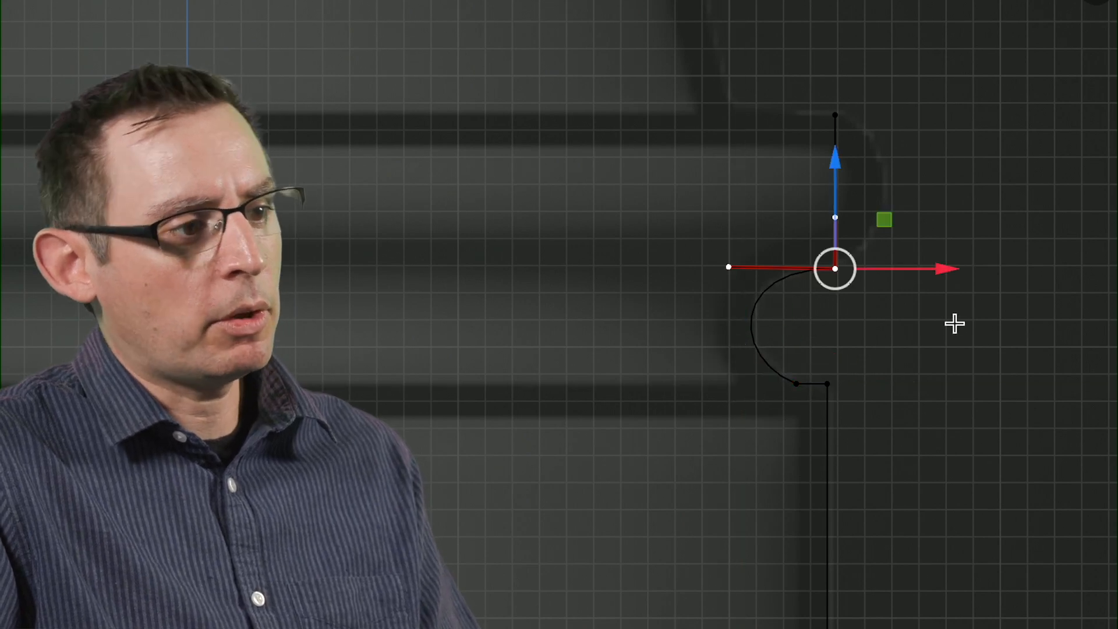
click(918, 429)
Pull the bead-side handle of the bead's lower point outward and level with the point to start the rounded bead.
shift+middle_drag(862, 349, 823, 384)
click(802, 377)
click(763, 328)
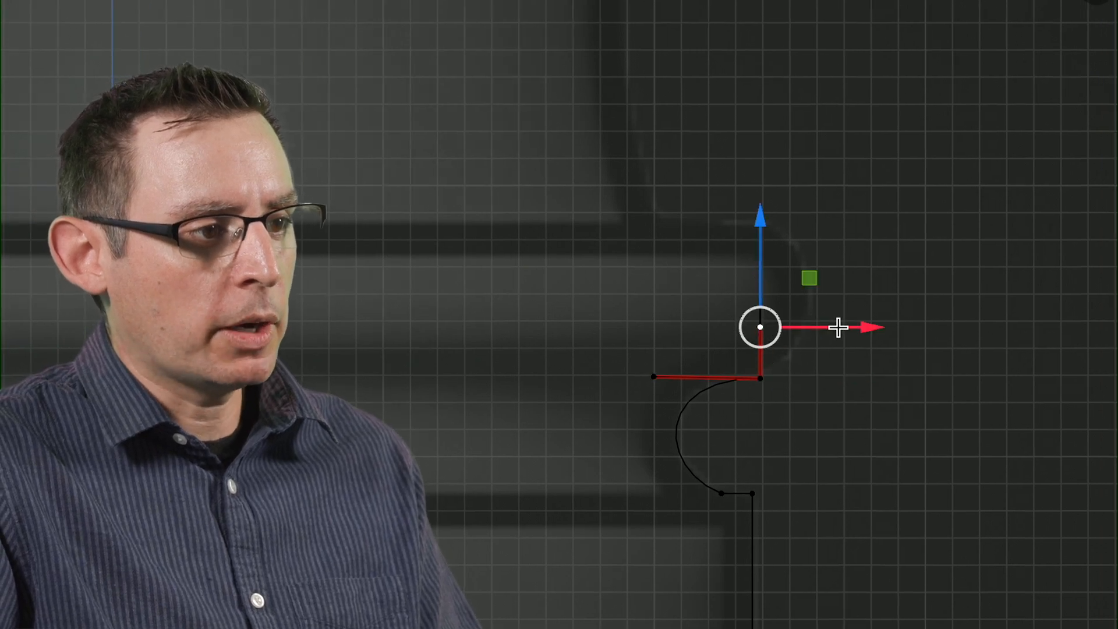
drag(809, 279, 898, 338)
drag(951, 377, 996, 378)
Set the bead's top point to Free handles and move its lower handle outward, level with the point, to round the bead.
click(759, 223)
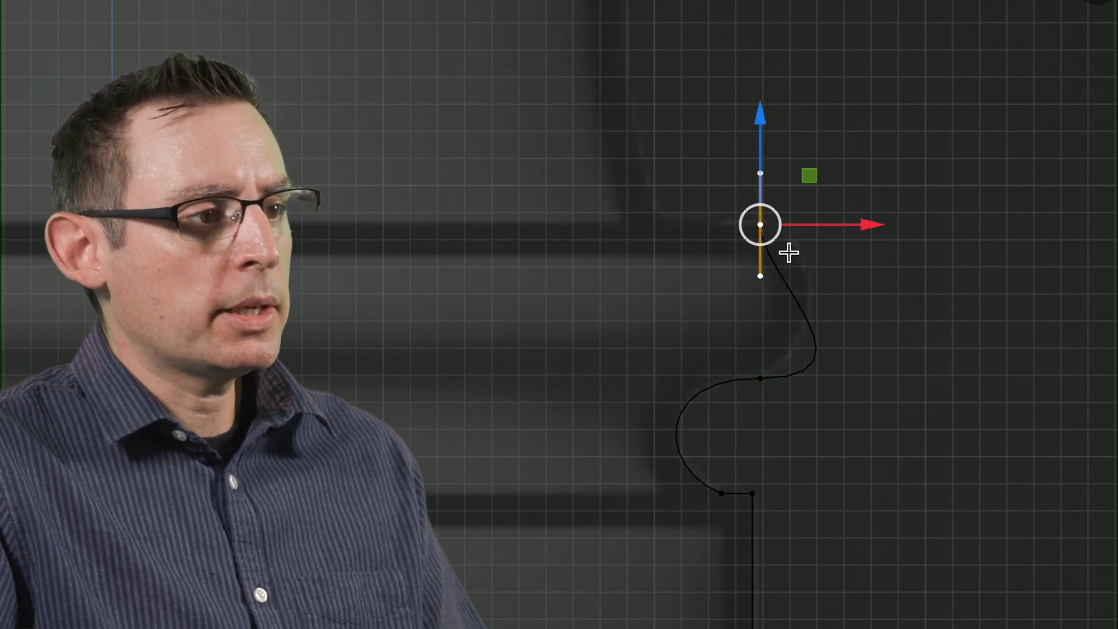
key(v)
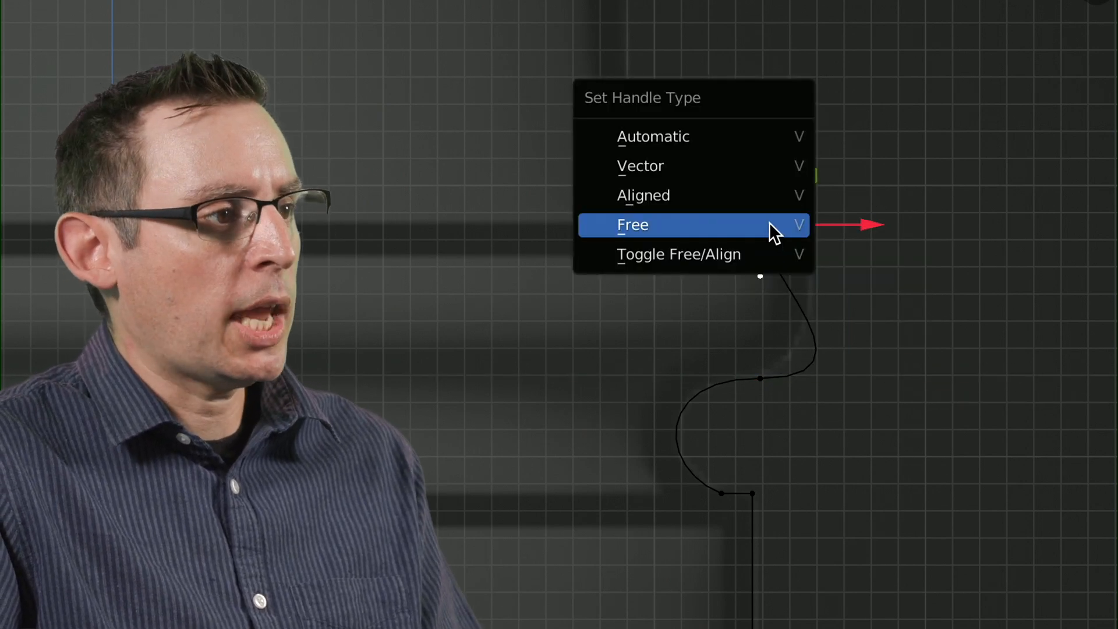
click(756, 223)
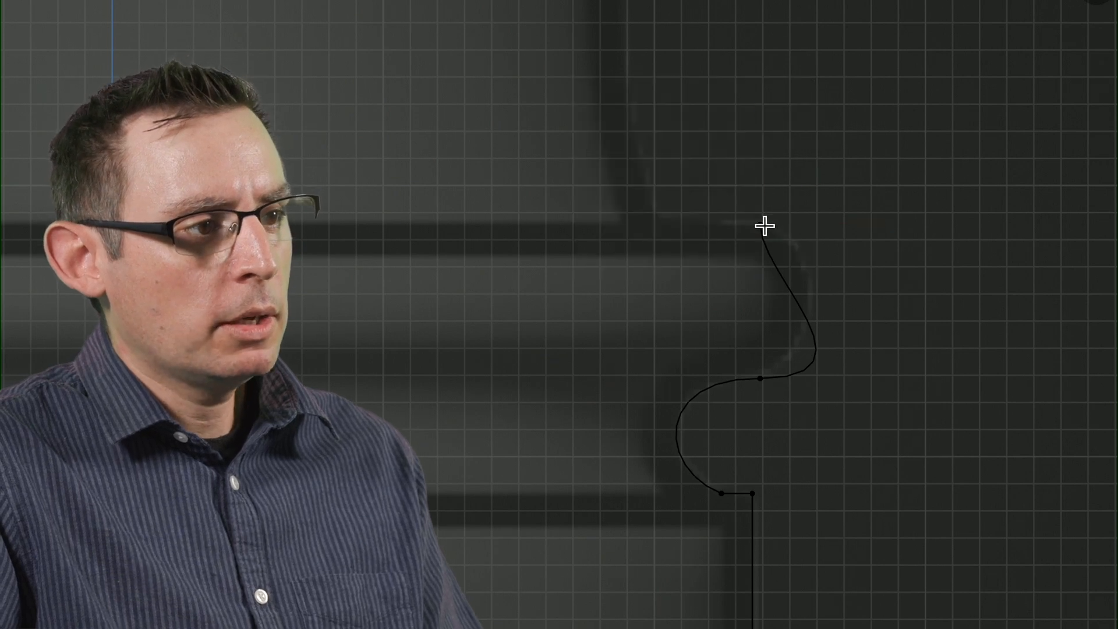
click(761, 279)
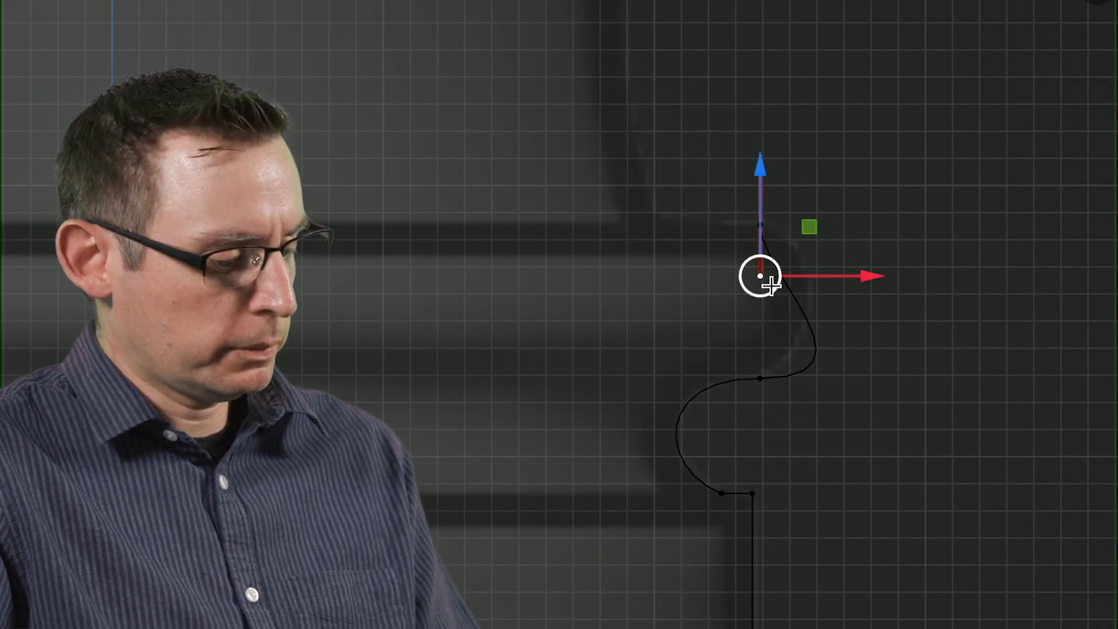
drag(769, 282, 817, 229)
Move the outer handle of the bead's lower point inward along X until the bead matches the reference outline.
click(760, 378)
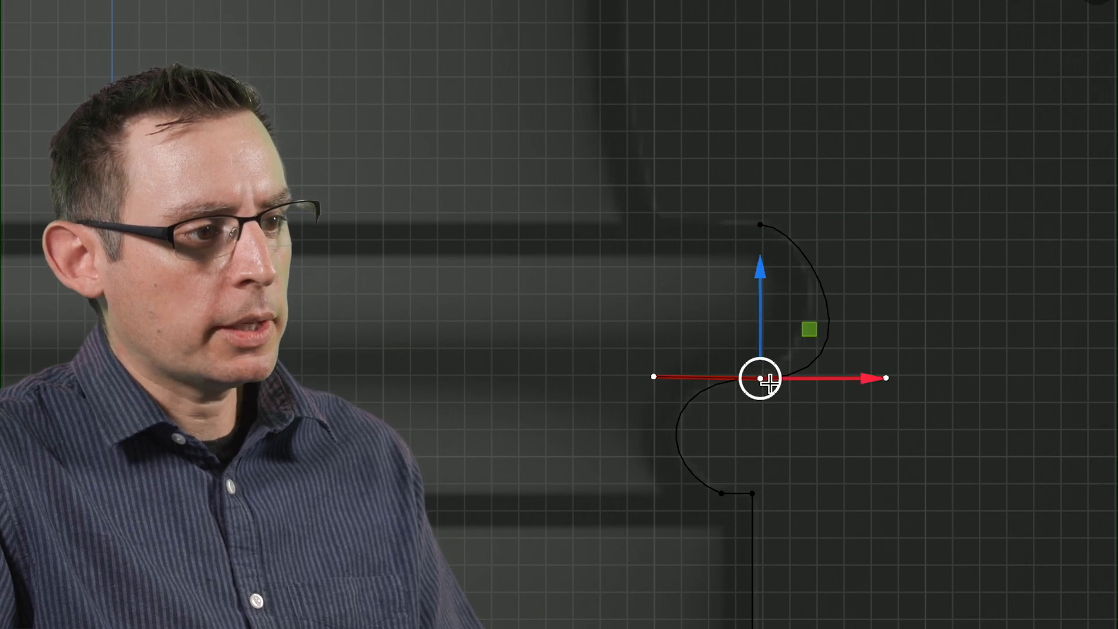
click(891, 377)
drag(945, 379, 934, 385)
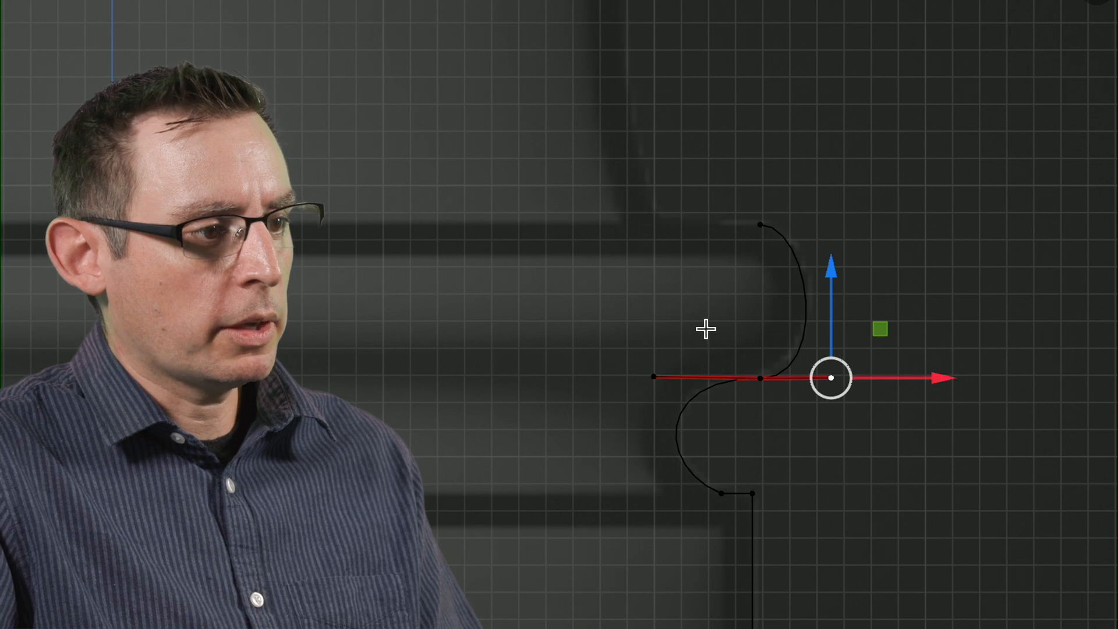
Nudge the bead's lower point up along Z and raise its outer handle to fit the reference outline.
click(759, 378)
drag(759, 331, 759, 326)
click(829, 368)
drag(829, 357, 829, 329)
Move the outer handle of the bead's top point farther outward along X to fill out the bead's curve.
shift+middle_drag(827, 203, 836, 242)
drag(739, 240, 804, 307)
click(822, 268)
drag(883, 264, 915, 267)
click(891, 362)
shift+middle_drag(846, 374, 765, 325)
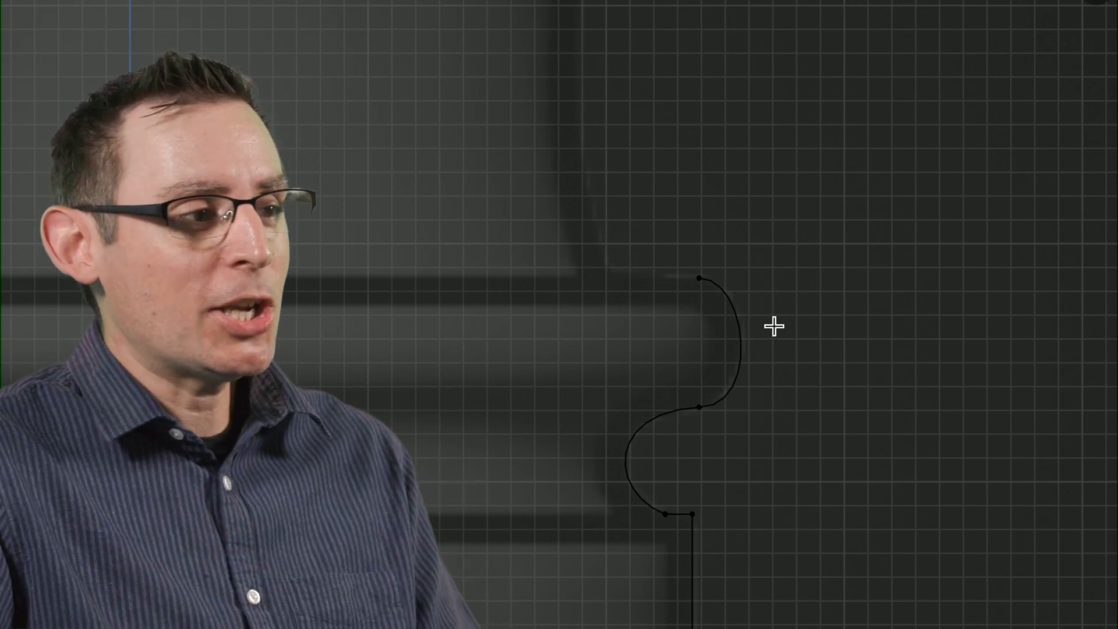
Extrude the bead's top point inward along X to the lower corner of the concave section above it.
drag(675, 246, 702, 308)
shift+middle_drag(701, 307, 763, 347)
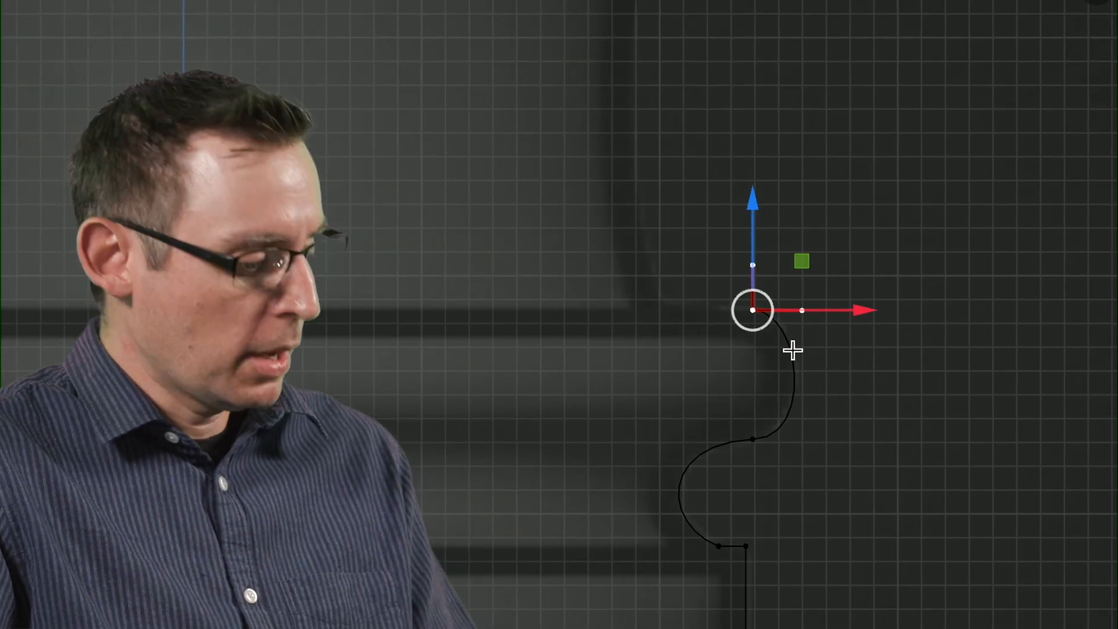
key(g)
key(x)
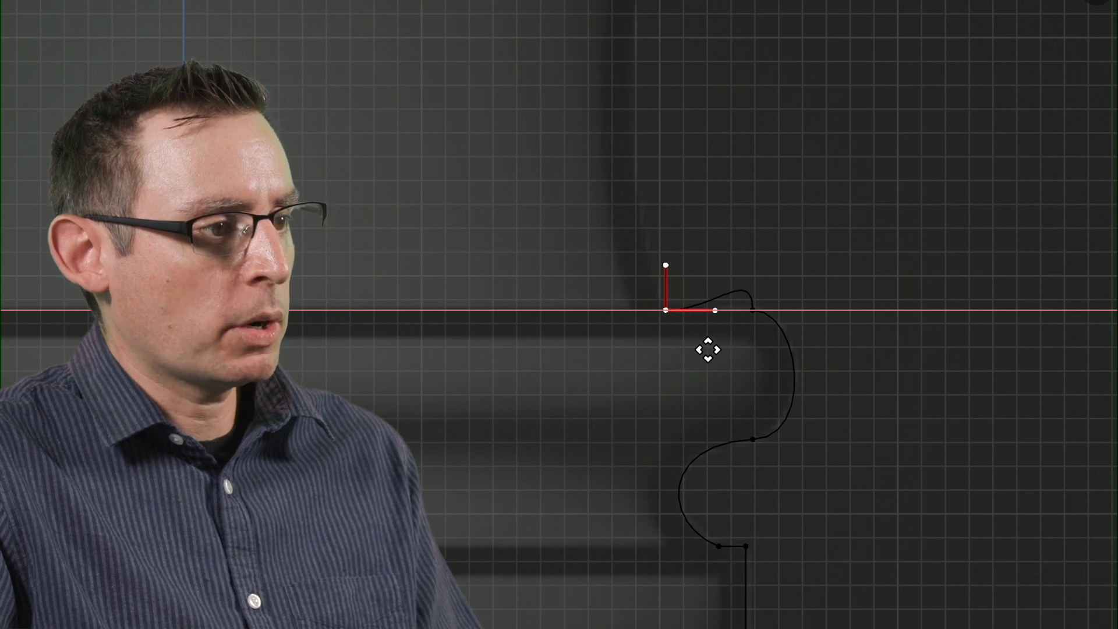
click(706, 350)
Extrude a new point straight up from the concave section's lower corner to its upper corner.
click(713, 309)
scroll(784, 185, down, 2)
shift+middle_drag(783, 184, 847, 369)
shift+middle_drag(605, 268, 780, 306)
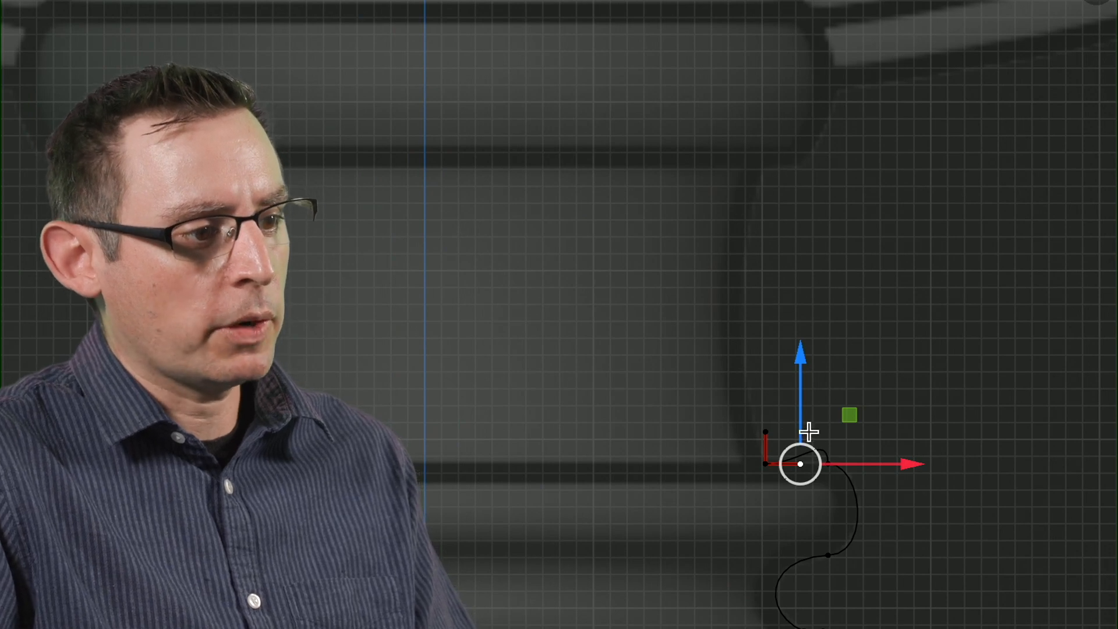
key(g)
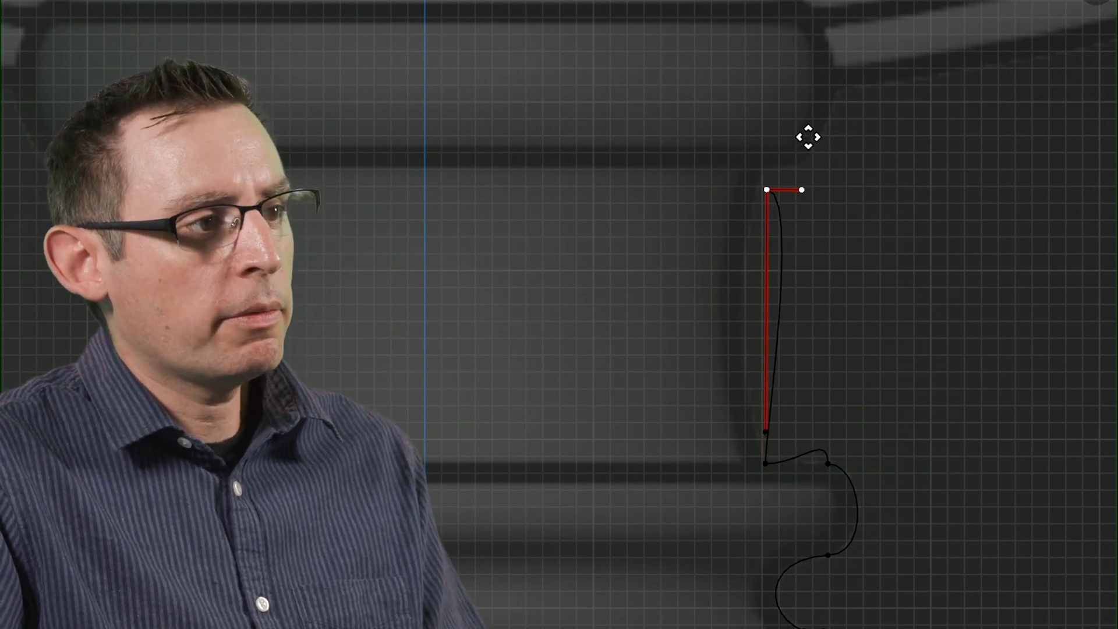
click(806, 119)
key(alt+a)
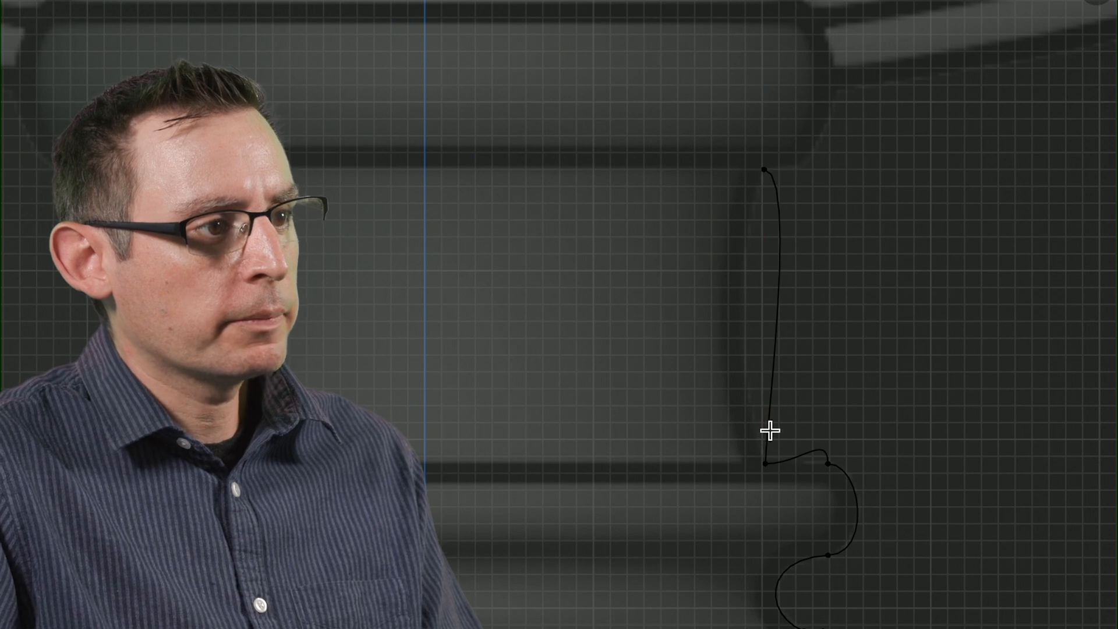
Try shaping the concave section's side by moving the upper corner point's two handles, one downward and the other up and outward.
click(761, 175)
click(767, 446)
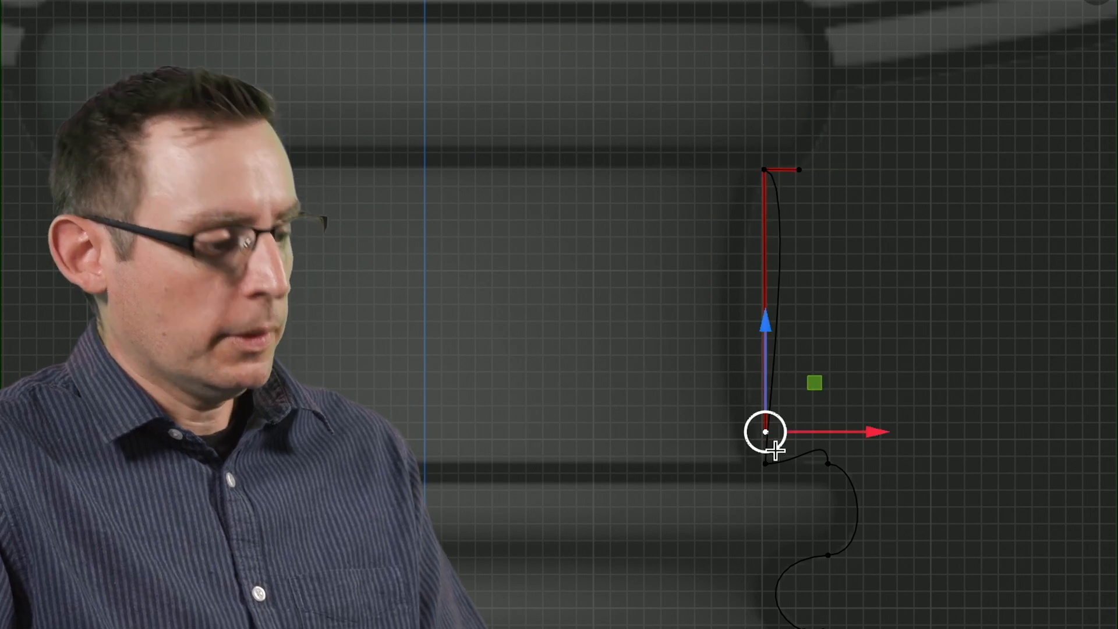
key(g)
click(692, 218)
click(798, 170)
key(g)
click(740, 299)
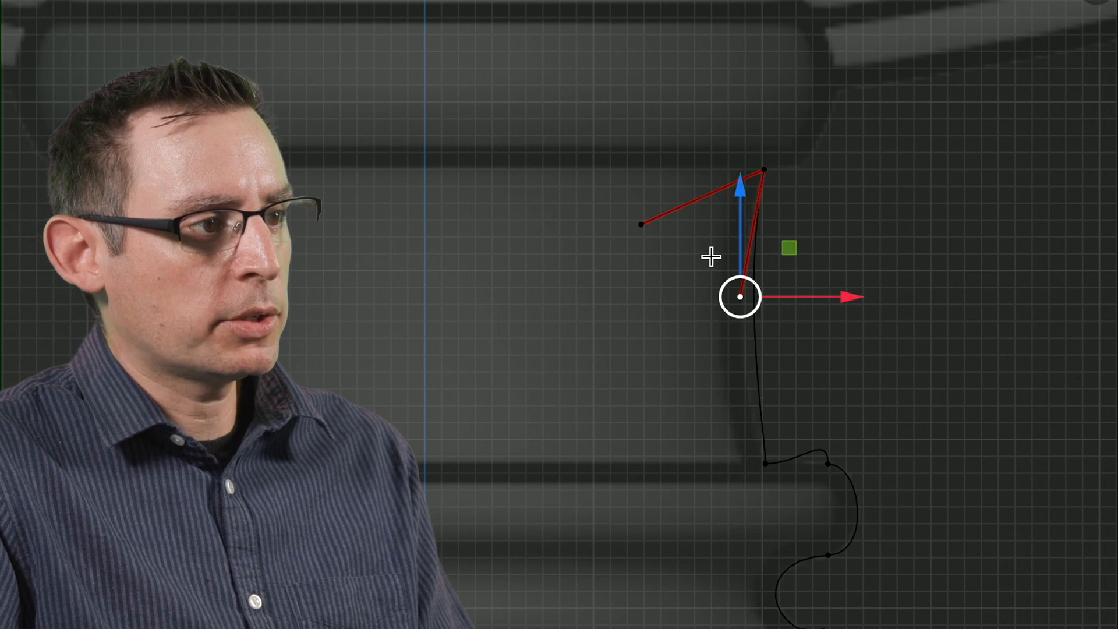
click(642, 223)
key(g)
click(858, 56)
Extrude the concave section's upper corner point a short distance outward along X to form the ledge.
click(821, 181)
shift+middle_drag(820, 183, 713, 264)
key(g)
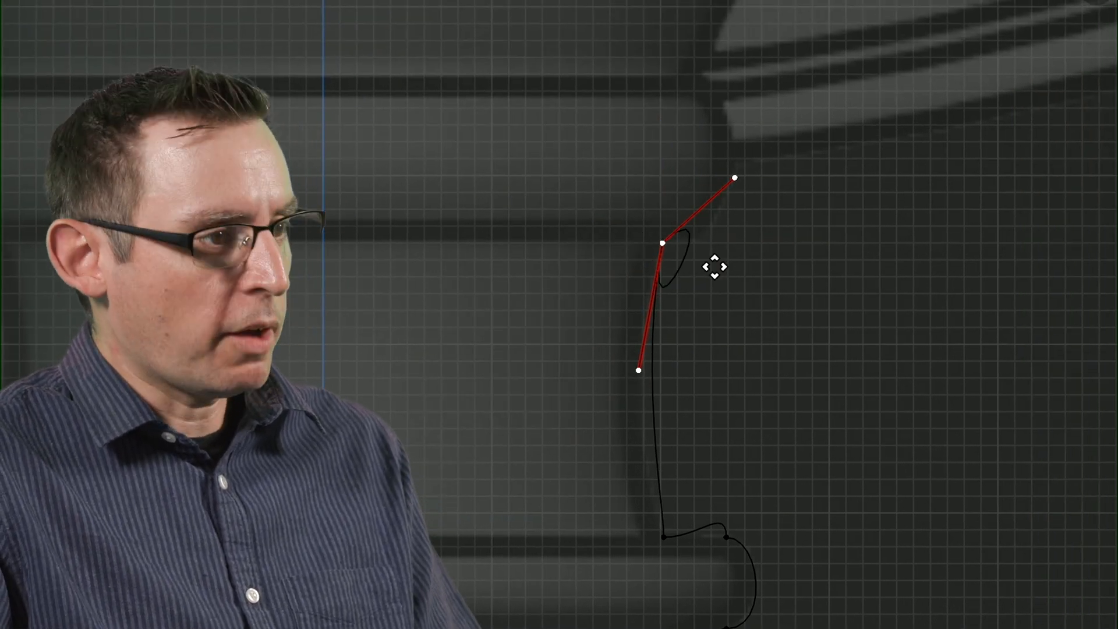
key(x)
click(749, 266)
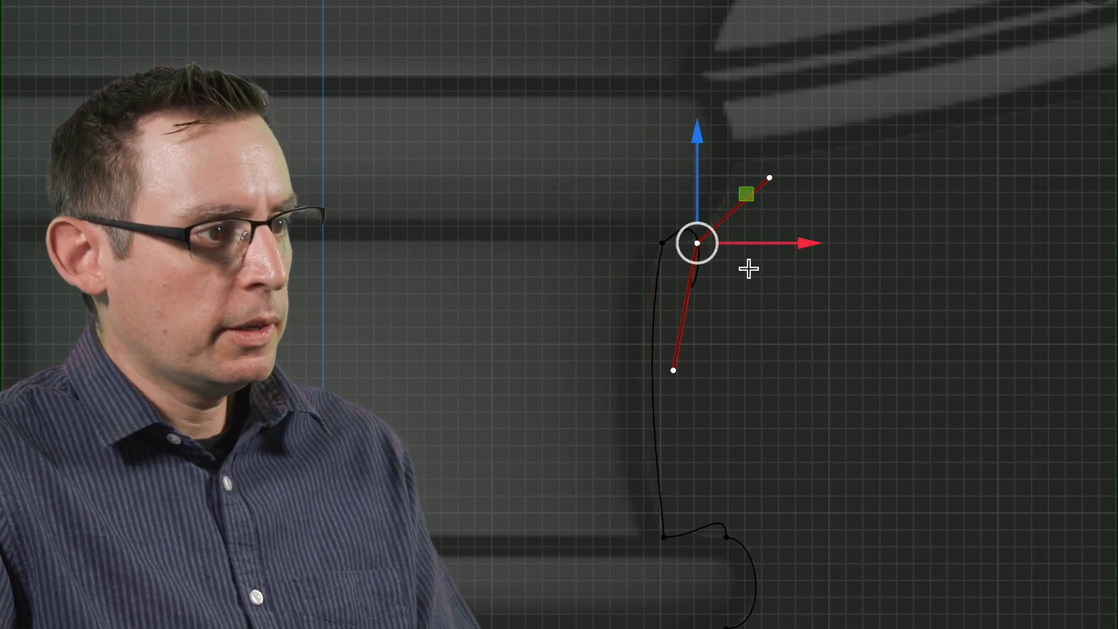
Move the lower handle of the ledge's outer point up above the point.
click(687, 375)
key(g)
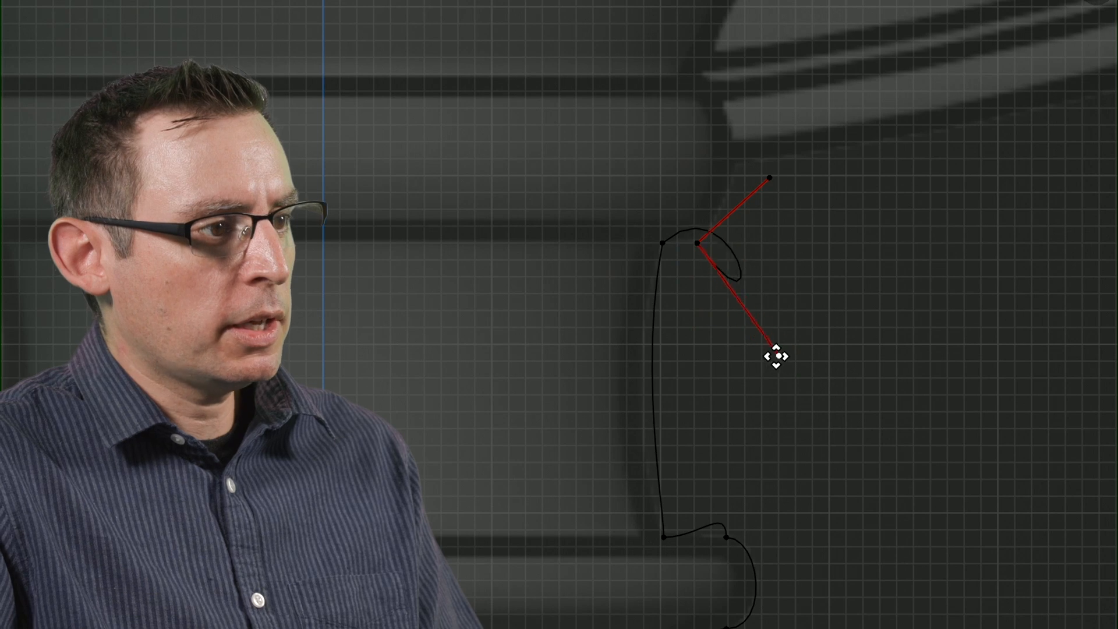
click(696, 193)
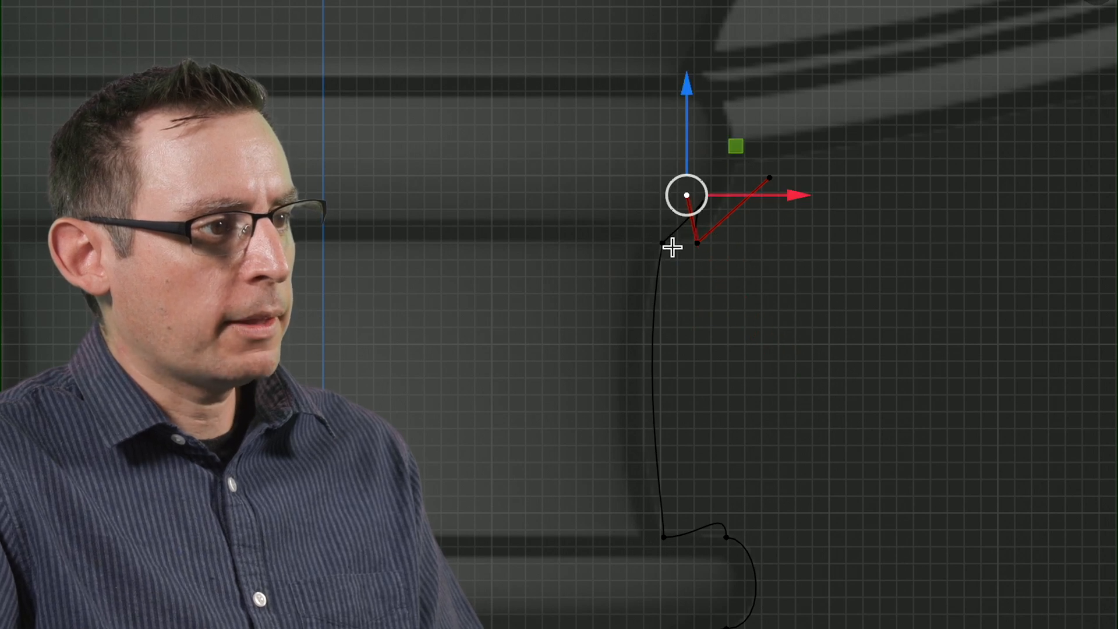
Set both points of the upper ledge to Vector handles.
click(663, 243)
click(728, 284)
shift+middle_drag(710, 265, 504, 316)
click(606, 278)
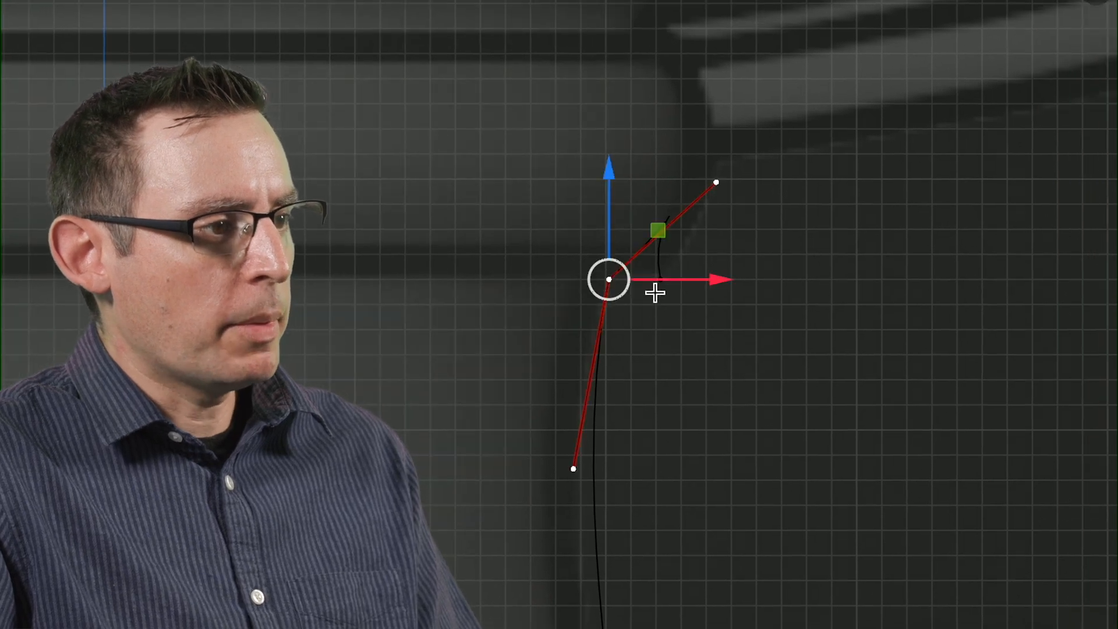
shift+click(659, 282)
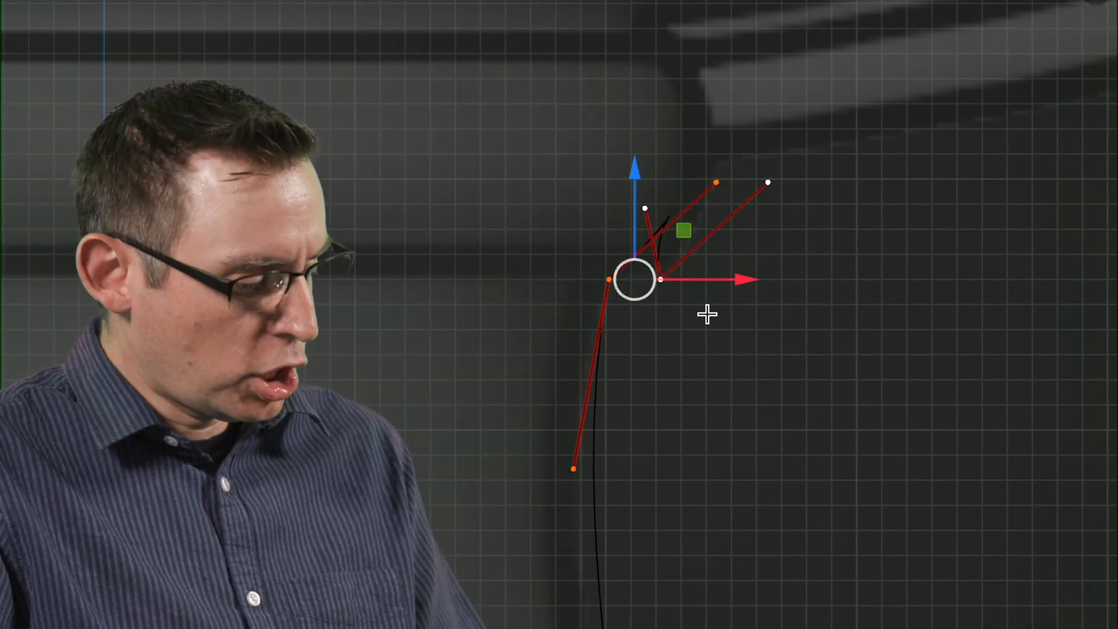
key(v)
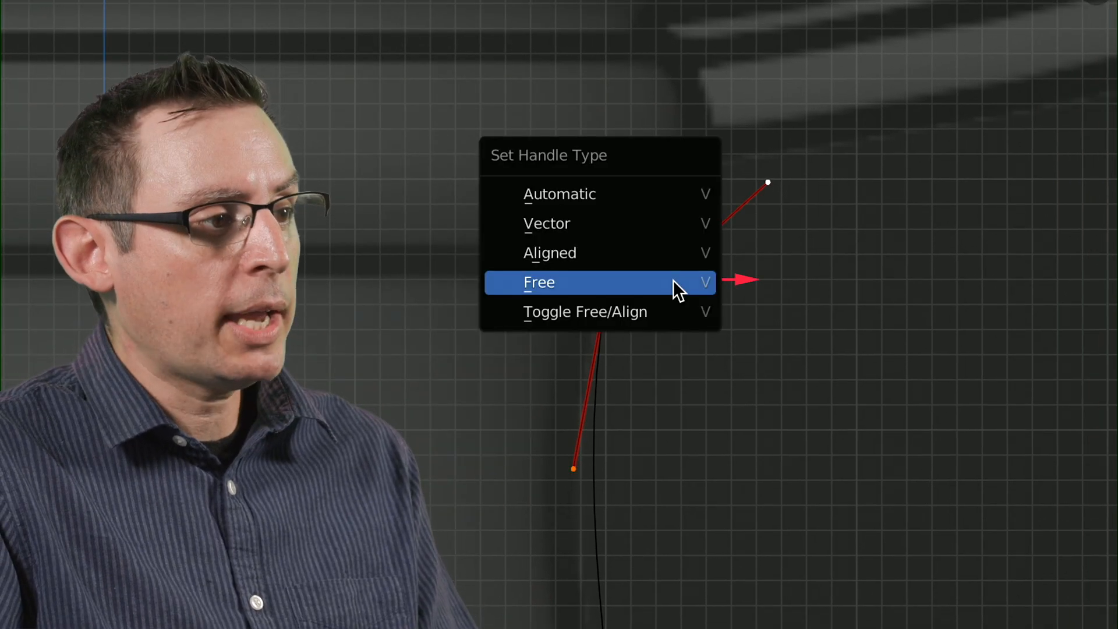
click(661, 225)
click(826, 300)
Move the lower handle of the ledge's inner point inward and up so the section's side bows inward.
click(608, 279)
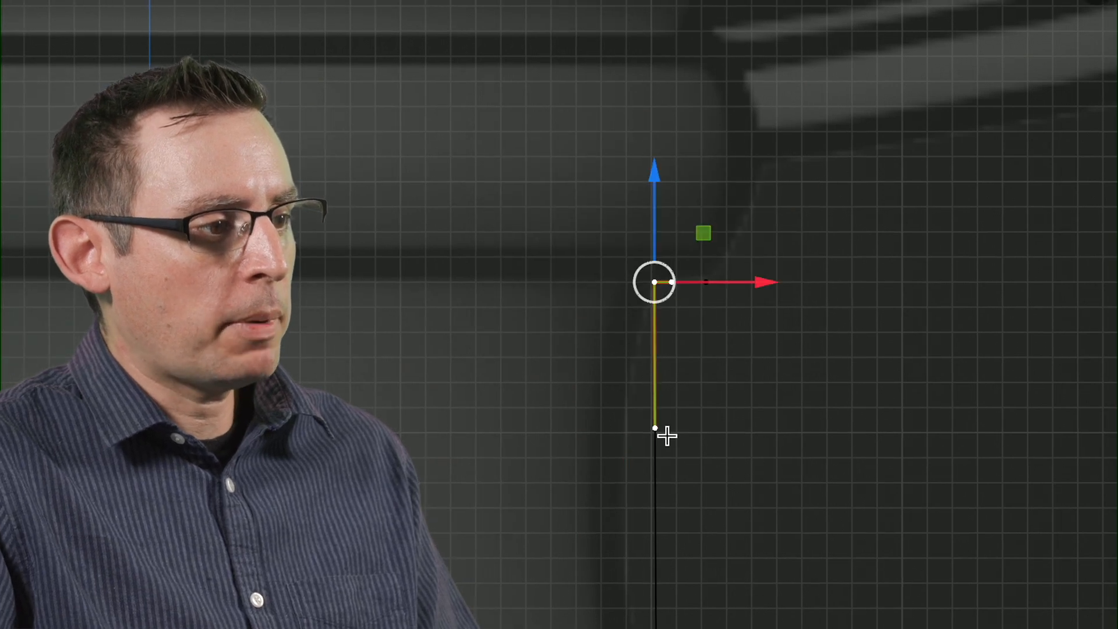
click(611, 427)
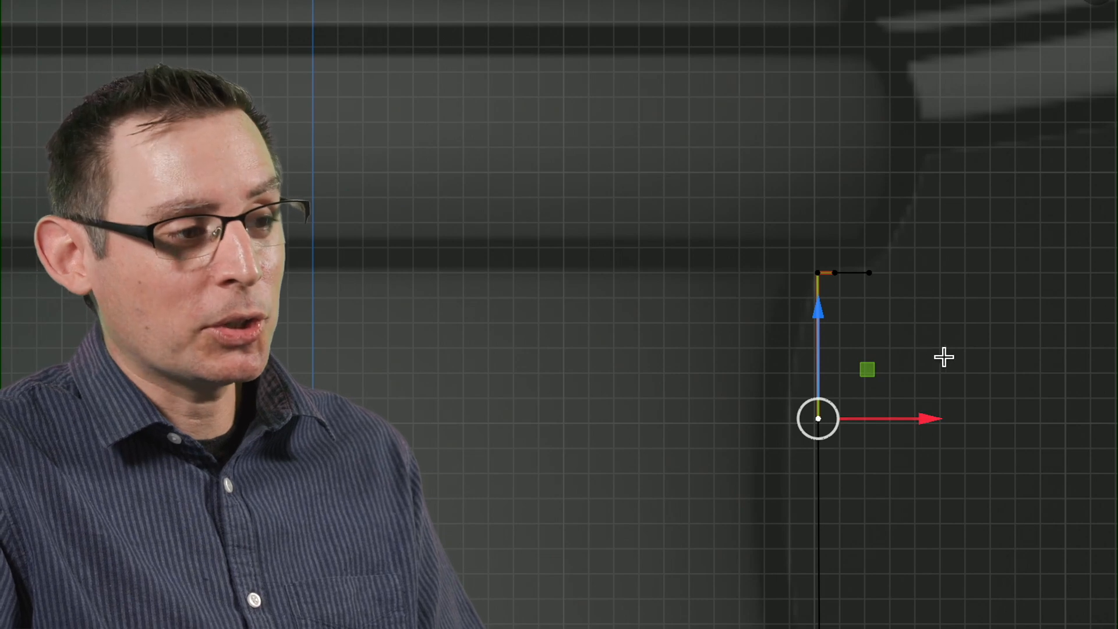
click(937, 357)
click(818, 275)
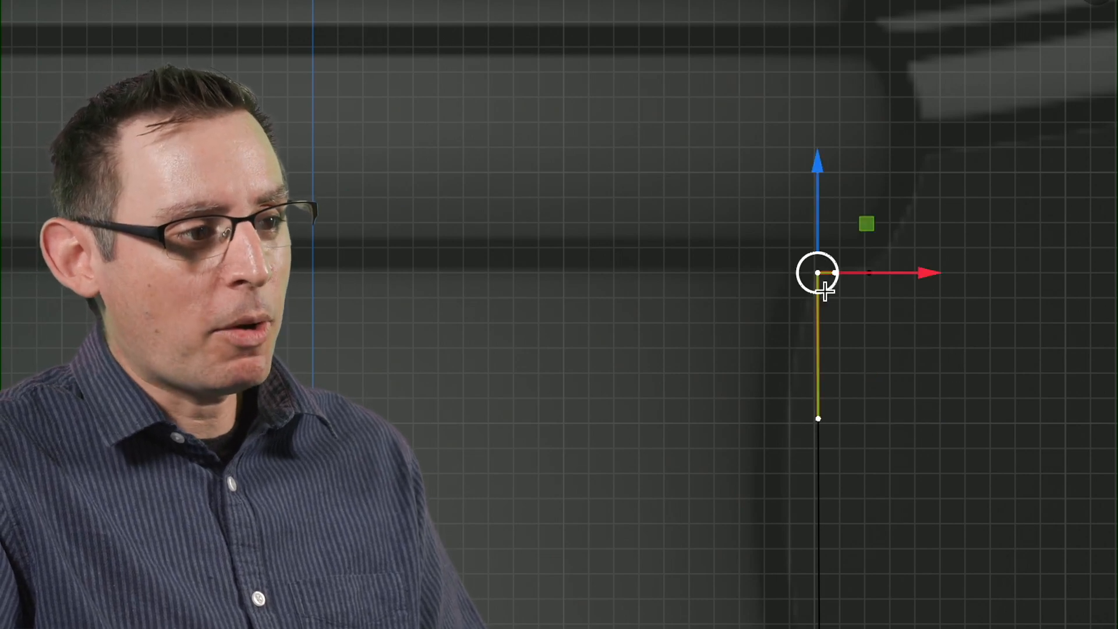
click(823, 418)
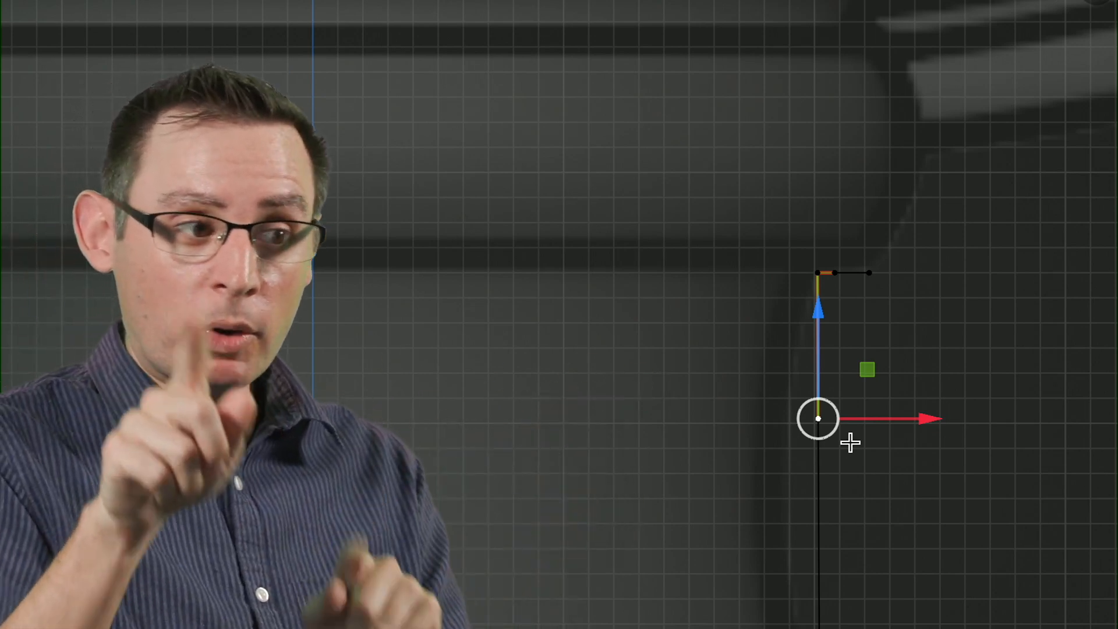
drag(818, 419, 821, 459)
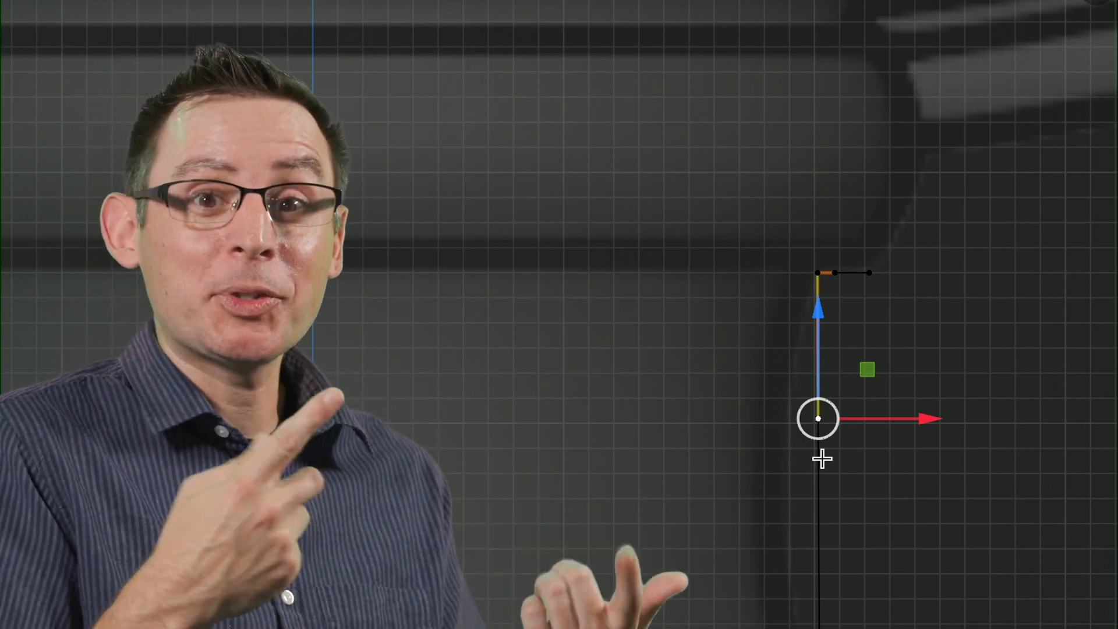
drag(816, 416, 861, 299)
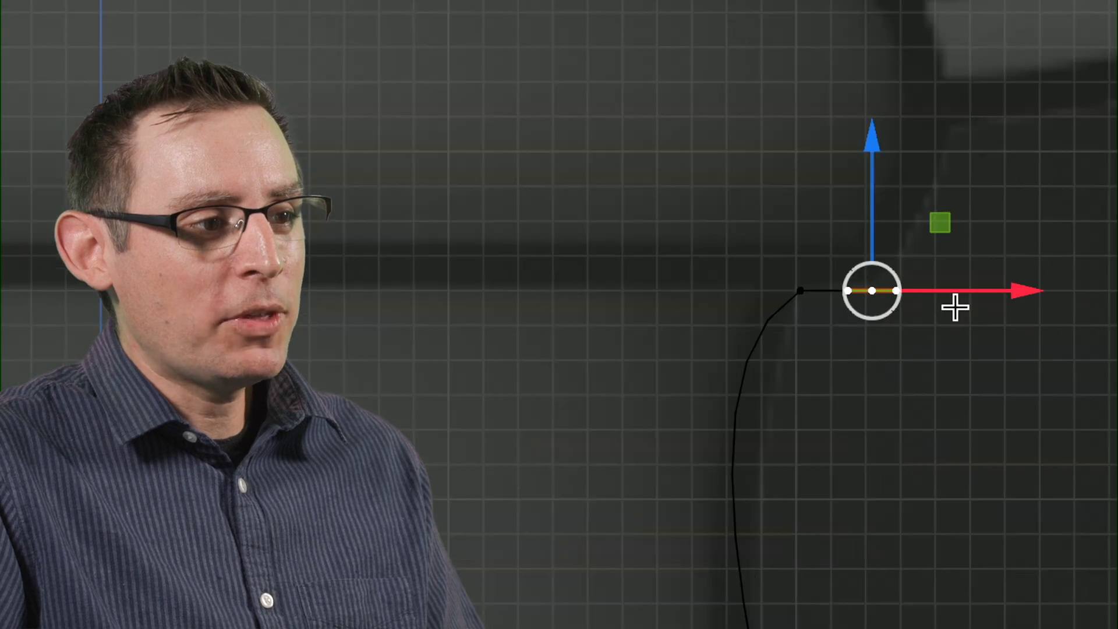
shift+middle_drag(917, 341, 938, 345)
click(867, 303)
click(826, 301)
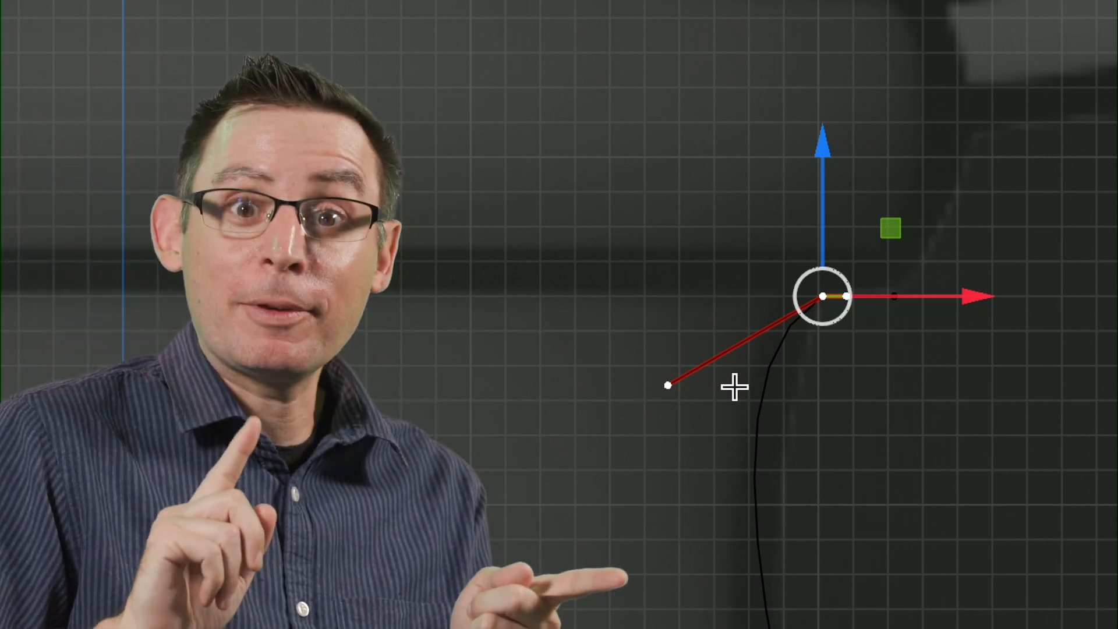
click(849, 323)
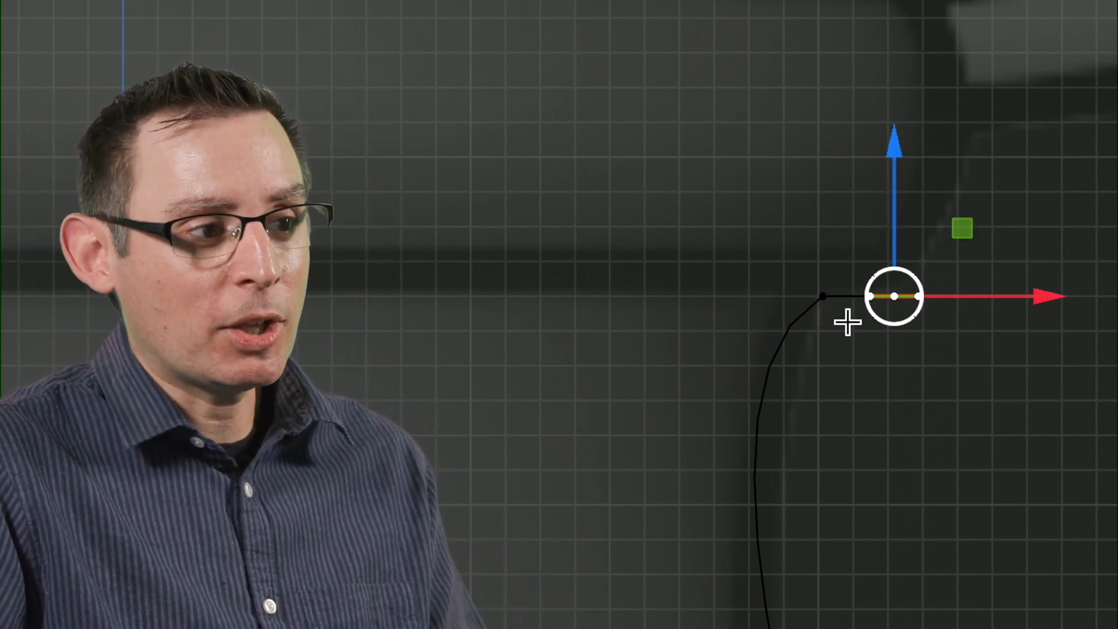
click(924, 556)
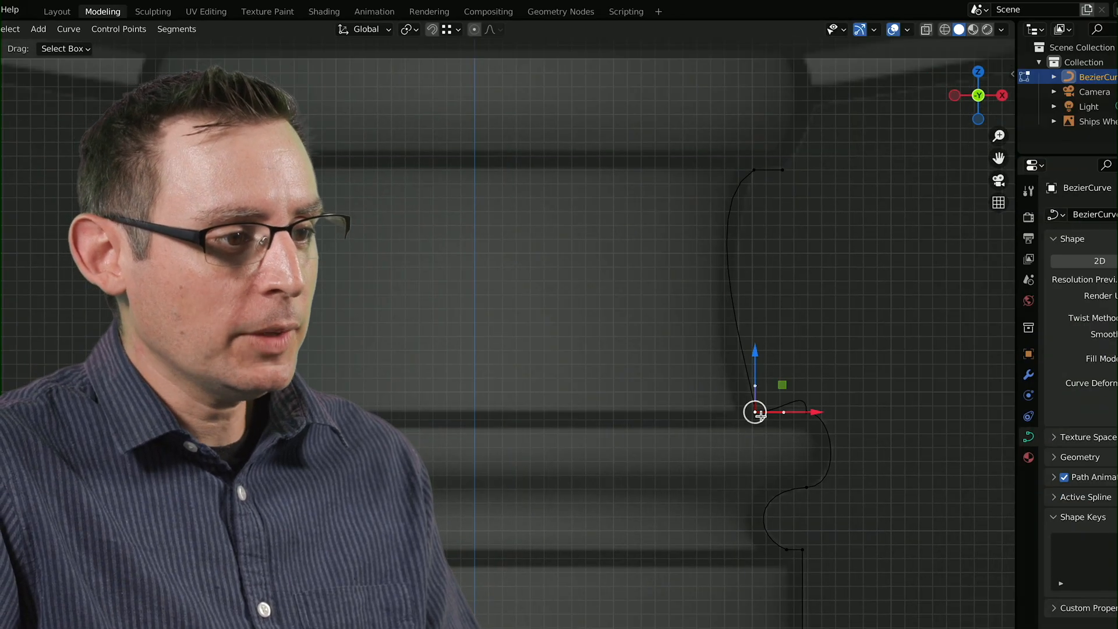
Set the outer handle of the concave section's lower corner point to Vector.
click(756, 409)
scroll(728, 402, up, 4)
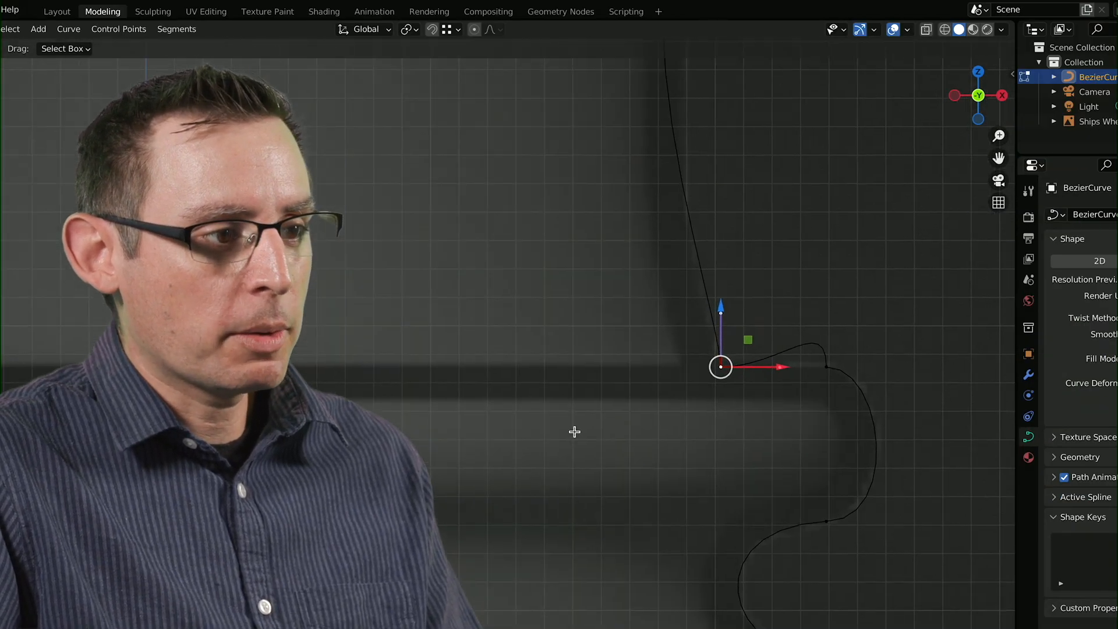
shift+middle_drag(742, 401, 646, 429)
click(712, 388)
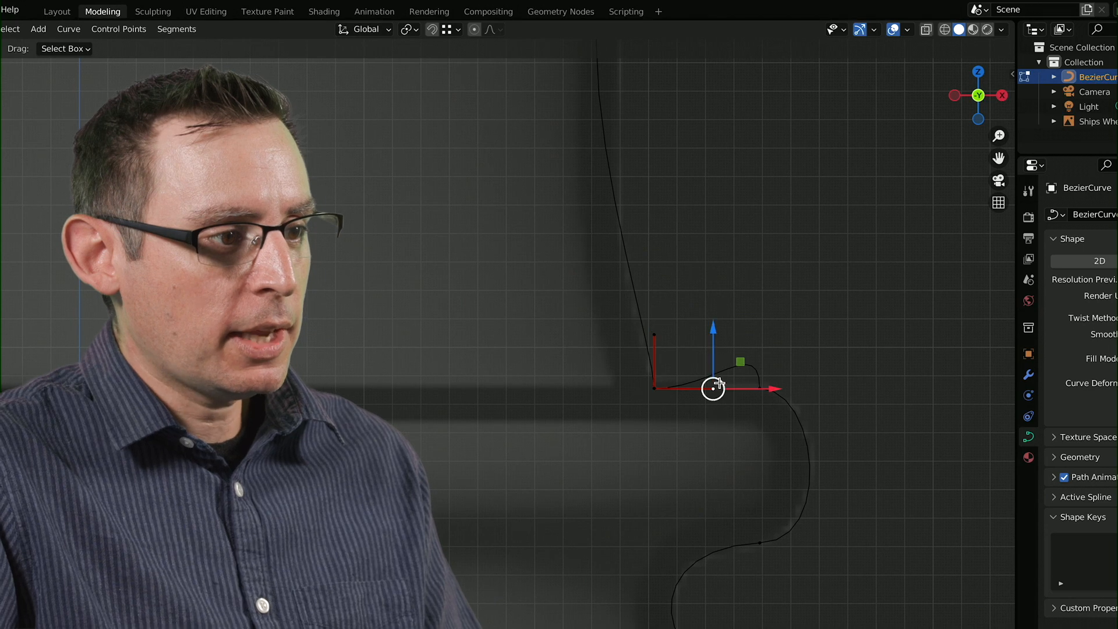
right_click(711, 387)
key(v)
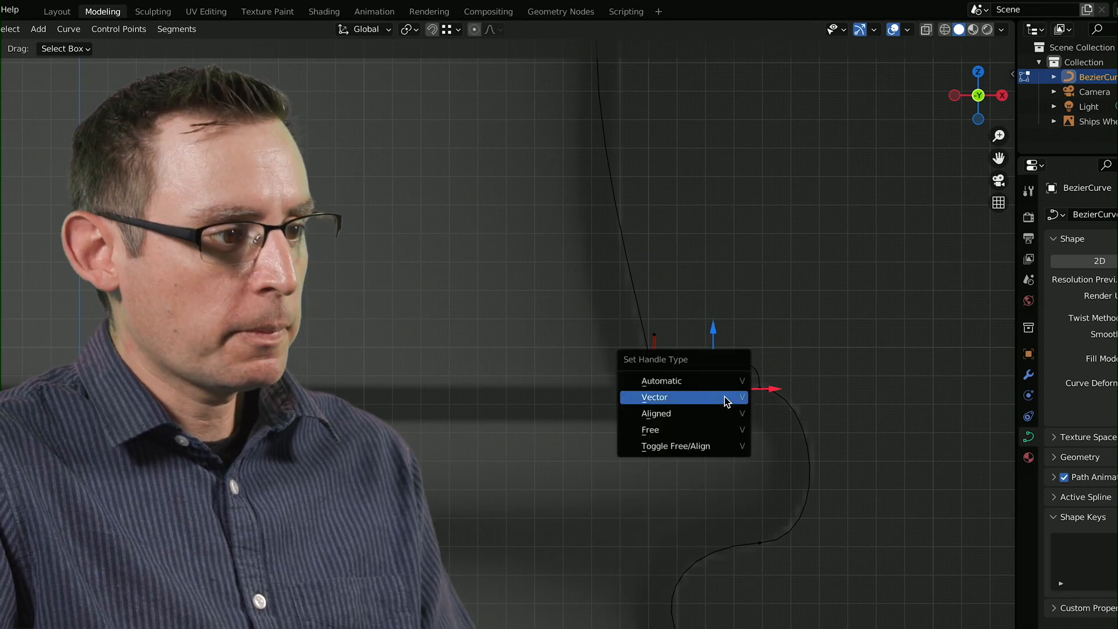
click(726, 394)
Set the upper handle of the bead's top point to Vector to straighten the ledge segment above the bead.
click(760, 389)
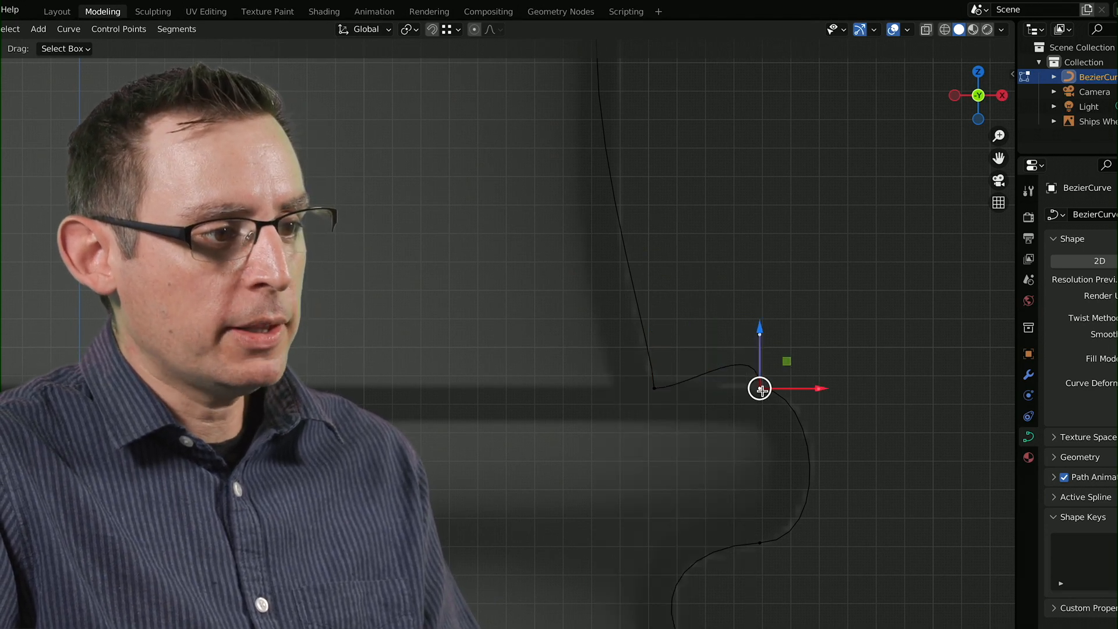
click(746, 324)
drag(731, 299, 770, 409)
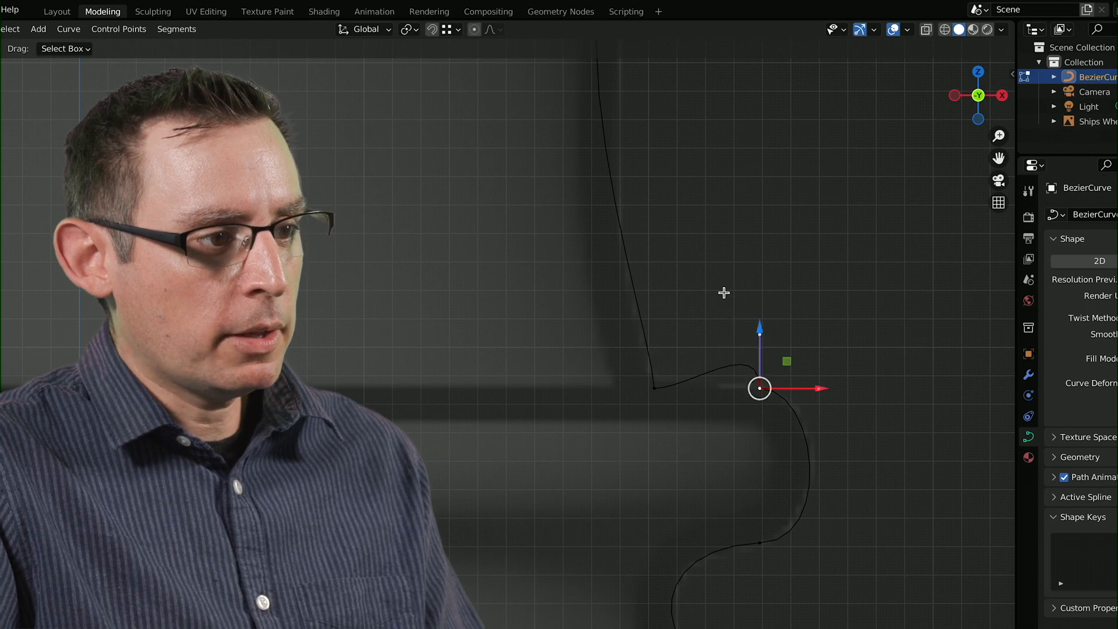
click(727, 290)
drag(738, 282, 790, 349)
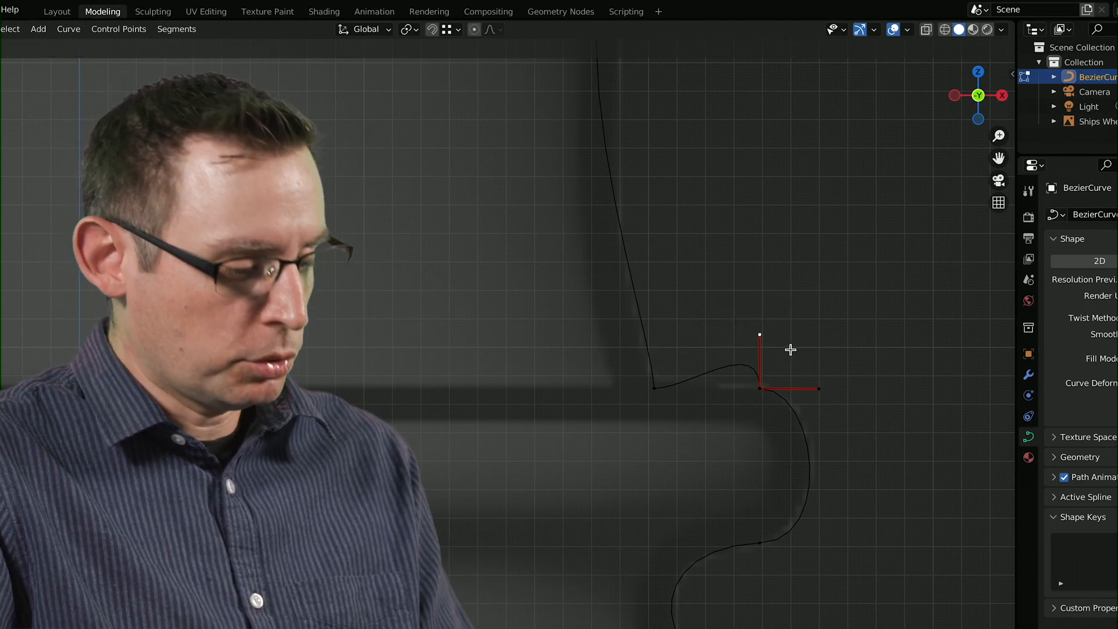
key(v)
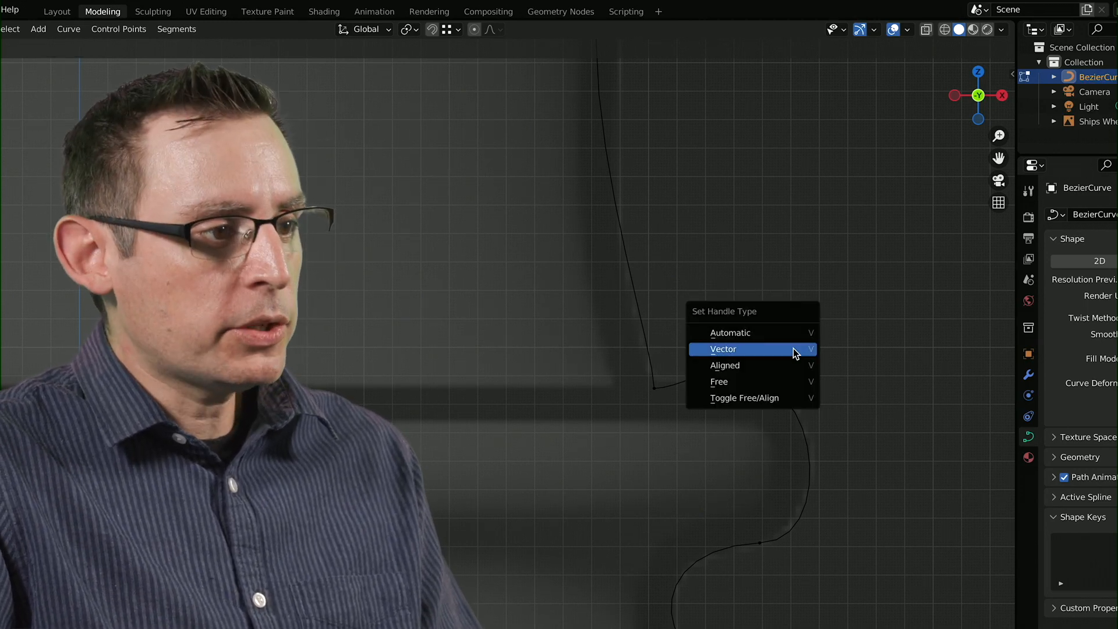
click(790, 351)
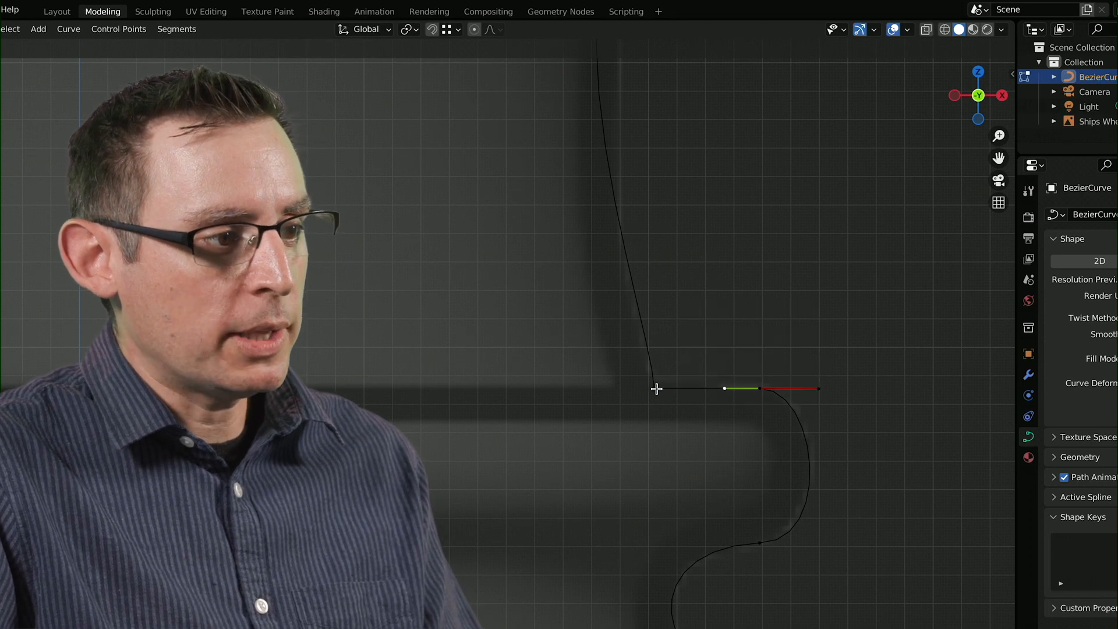
Move the lower corner's upper handle inward and the upper corner's lower handle downward so the concave side approaches the reference outline.
drag(626, 329, 687, 443)
drag(622, 277, 691, 346)
shift+middle_drag(694, 337, 831, 444)
scroll(818, 440, down, 2)
key(g)
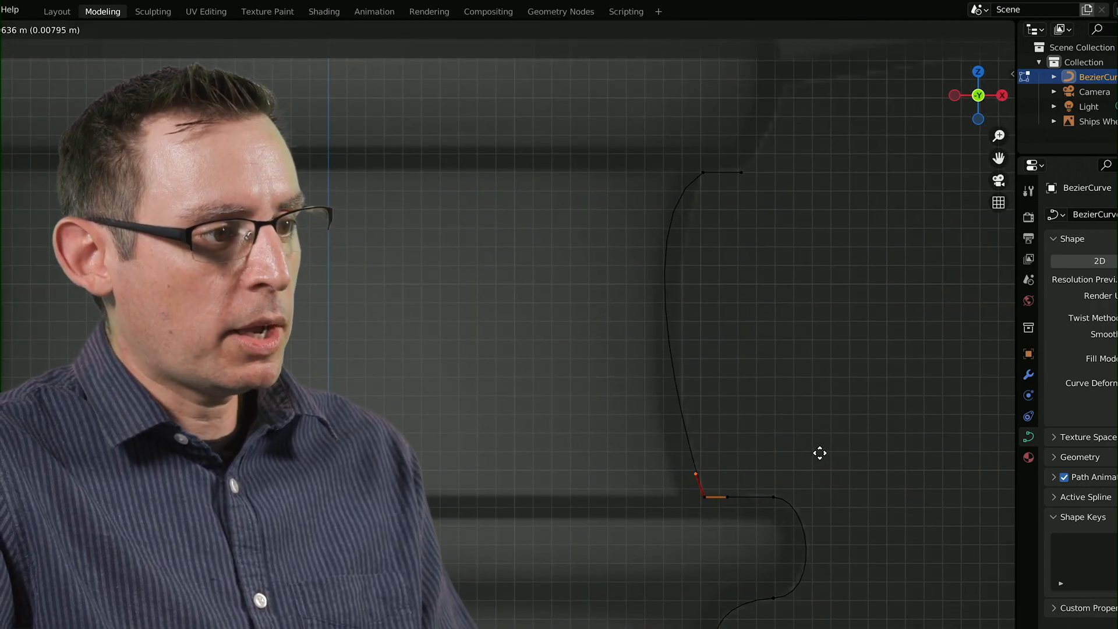
click(820, 453)
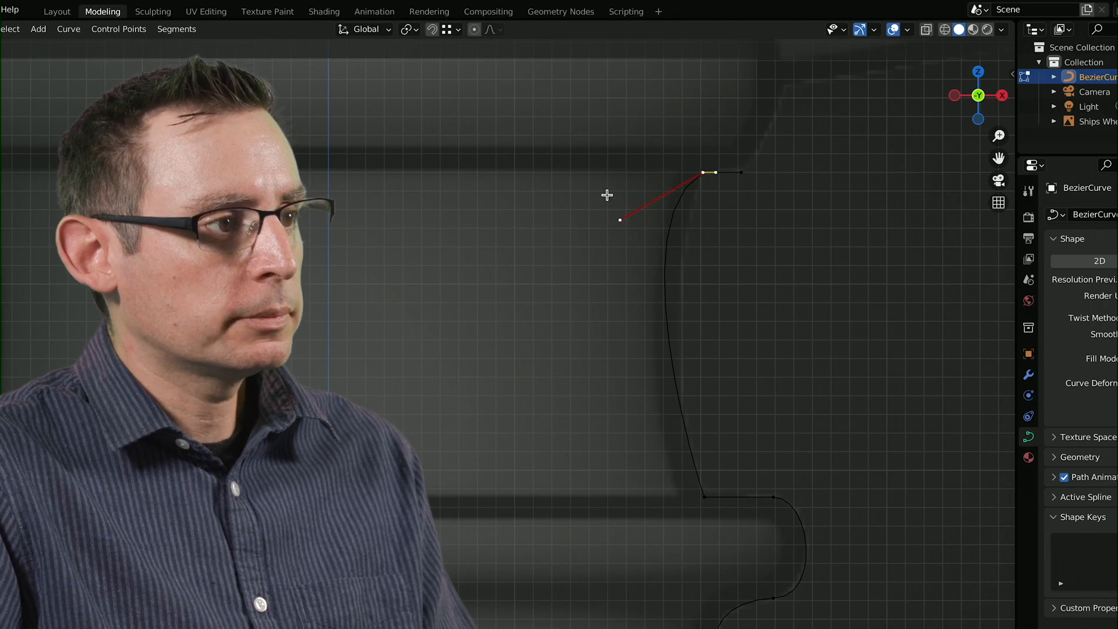
key(g)
click(692, 343)
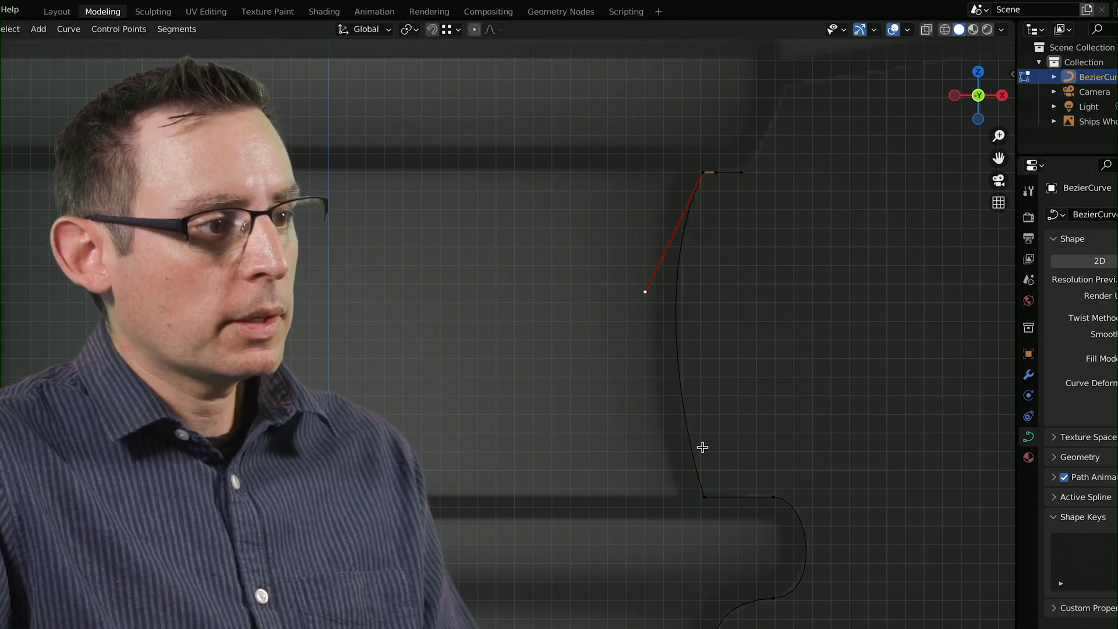
Extrude a new point straight up from the outer end of the ledge above the concave section to the base of the tapered body.
shift+middle_drag(795, 222, 731, 431)
scroll(728, 408, down, 1)
shift+middle_drag(719, 372, 781, 487)
scroll(768, 465, down, 2)
shift+middle_drag(743, 429, 706, 421)
key(g)
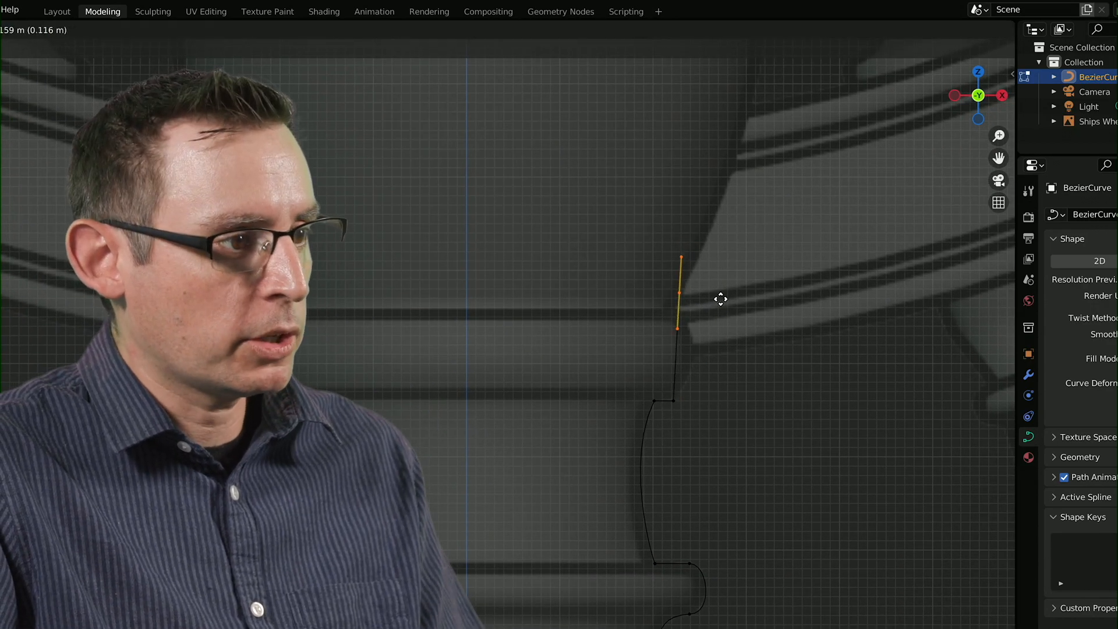
click(717, 310)
Extrude a point outward to the post body's widest spot and another up and inward to where the body's taper ends.
shift+middle_drag(753, 233, 763, 434)
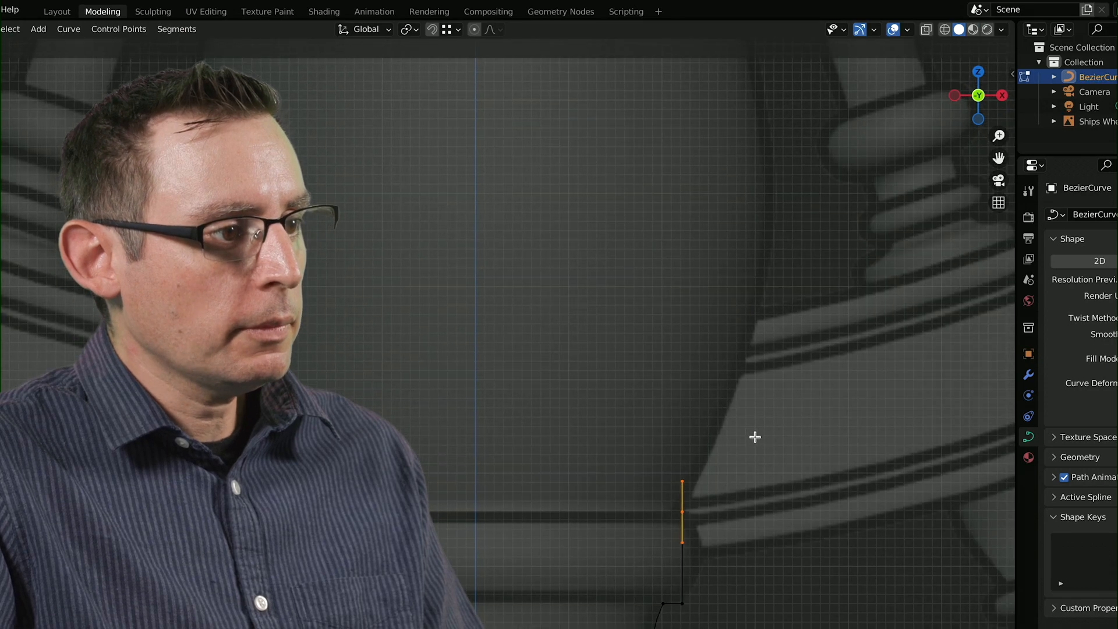
scroll(767, 428, down, 1)
shift+middle_drag(786, 395, 709, 485)
key(e)
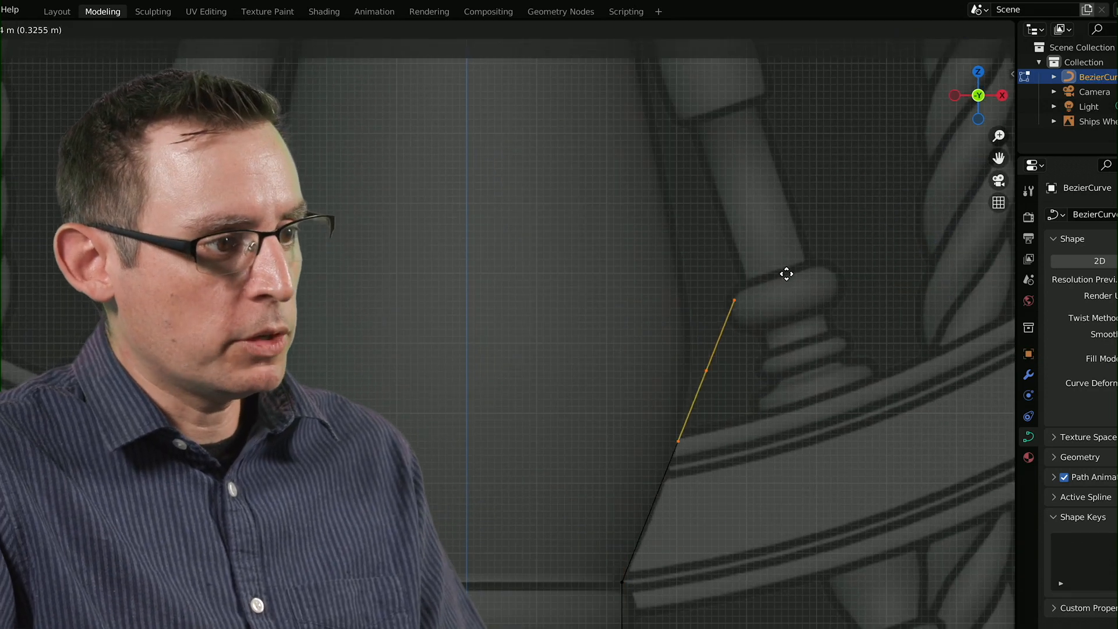
click(772, 272)
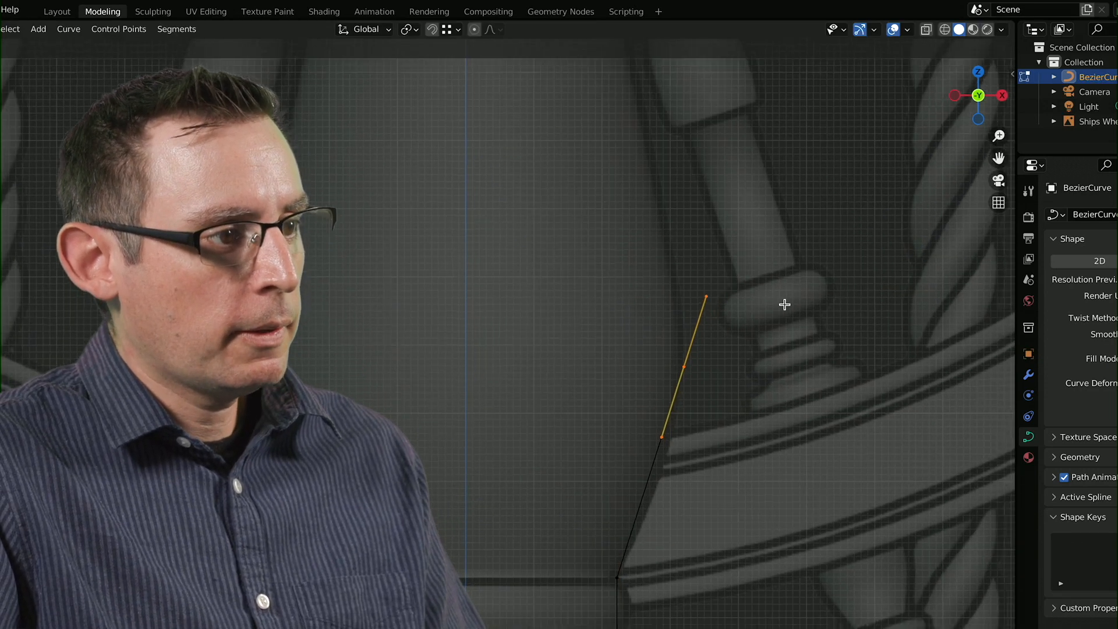
shift+middle_drag(798, 299, 805, 452)
key(e)
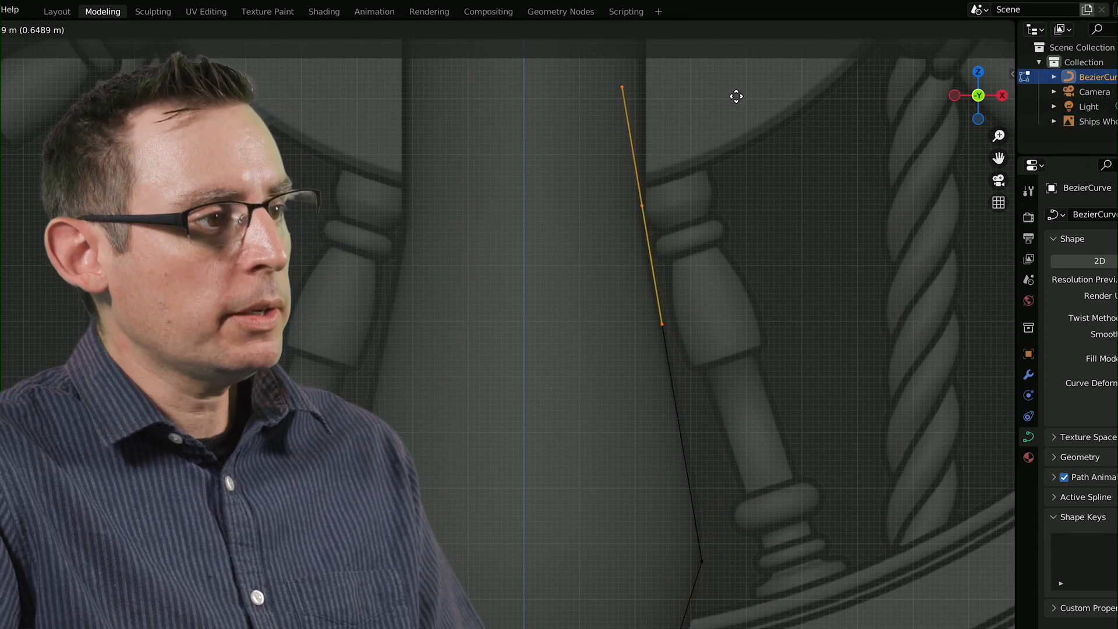
click(739, 124)
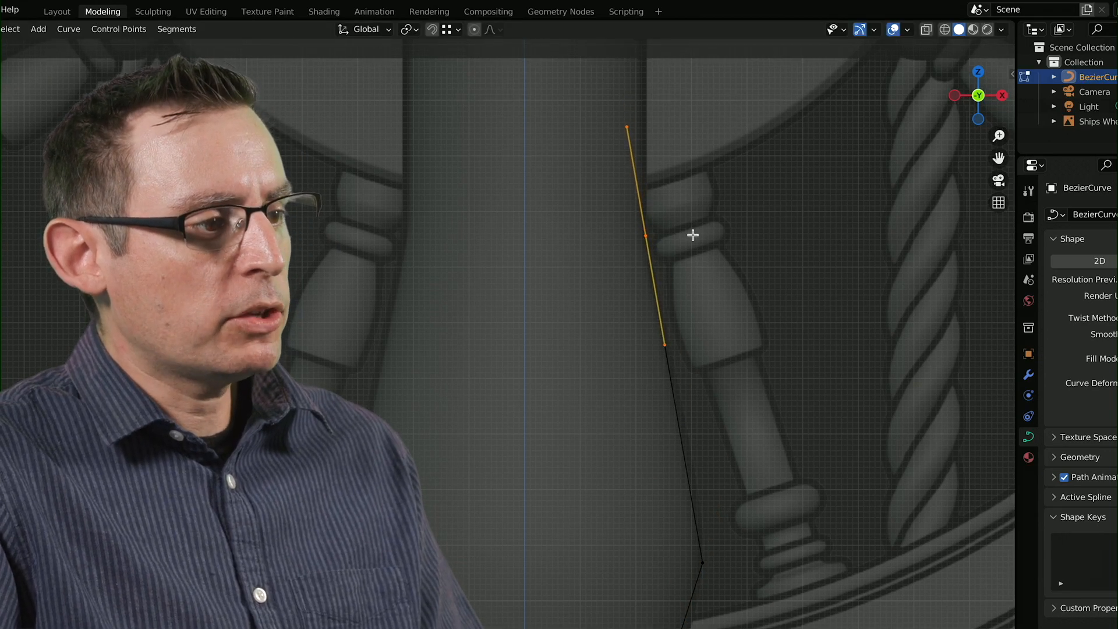
Extrude two points straight up along Z, one to the lower edge of the post's collar and one to its top edge.
shift+middle_drag(691, 235, 732, 361)
key(e)
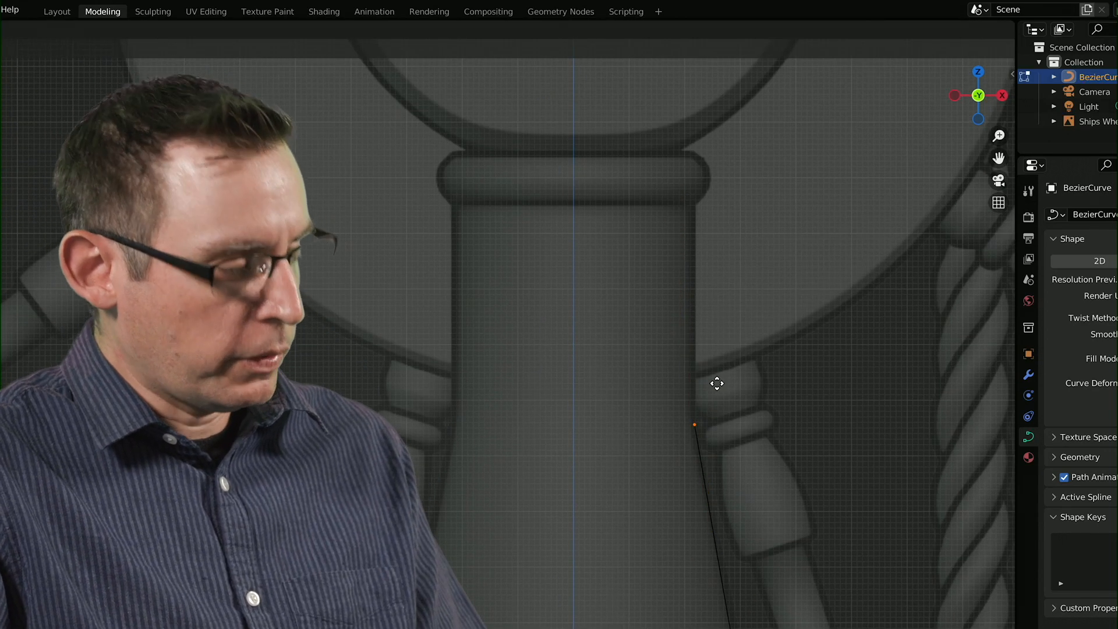
key(z)
click(732, 166)
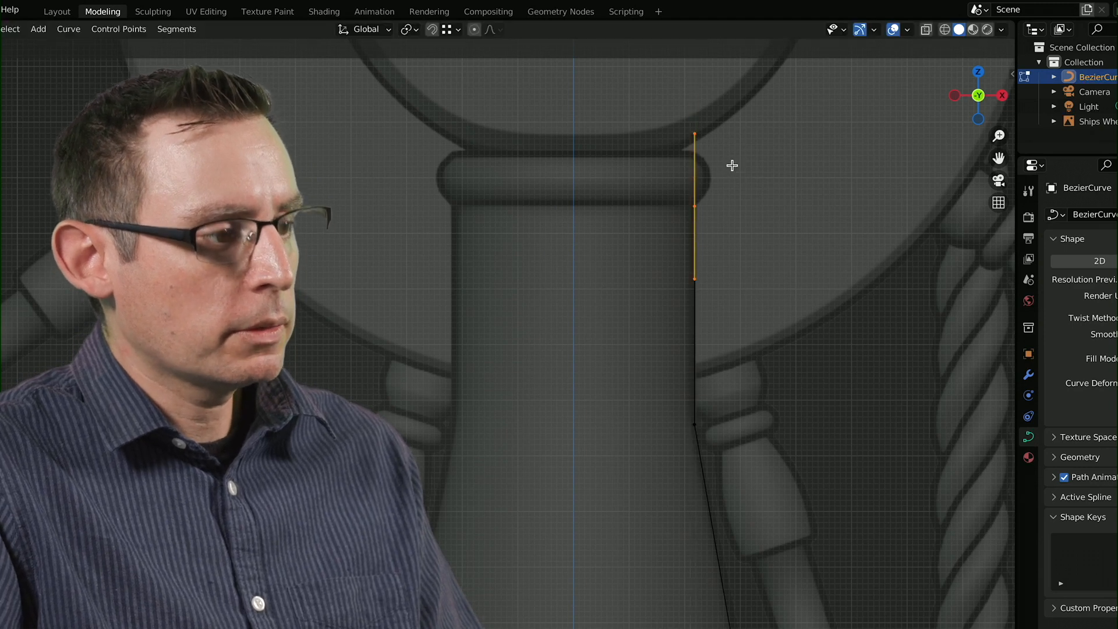
key(e)
key(z)
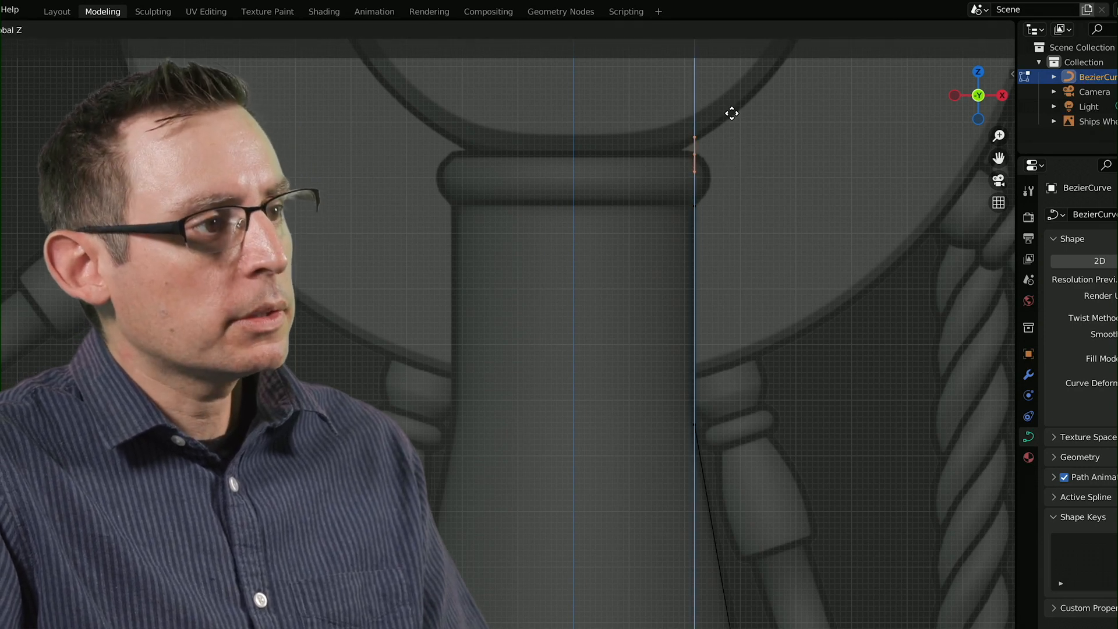
click(732, 110)
Extrude the collar's top point along X to the post's centre line.
shift+middle_drag(677, 163, 740, 184)
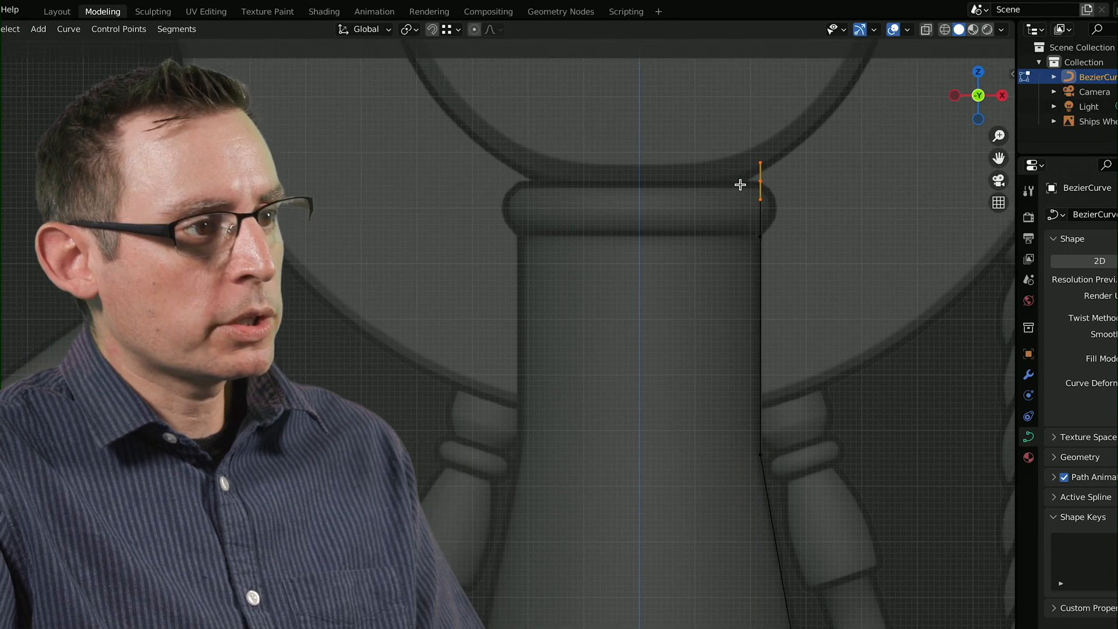
key(g)
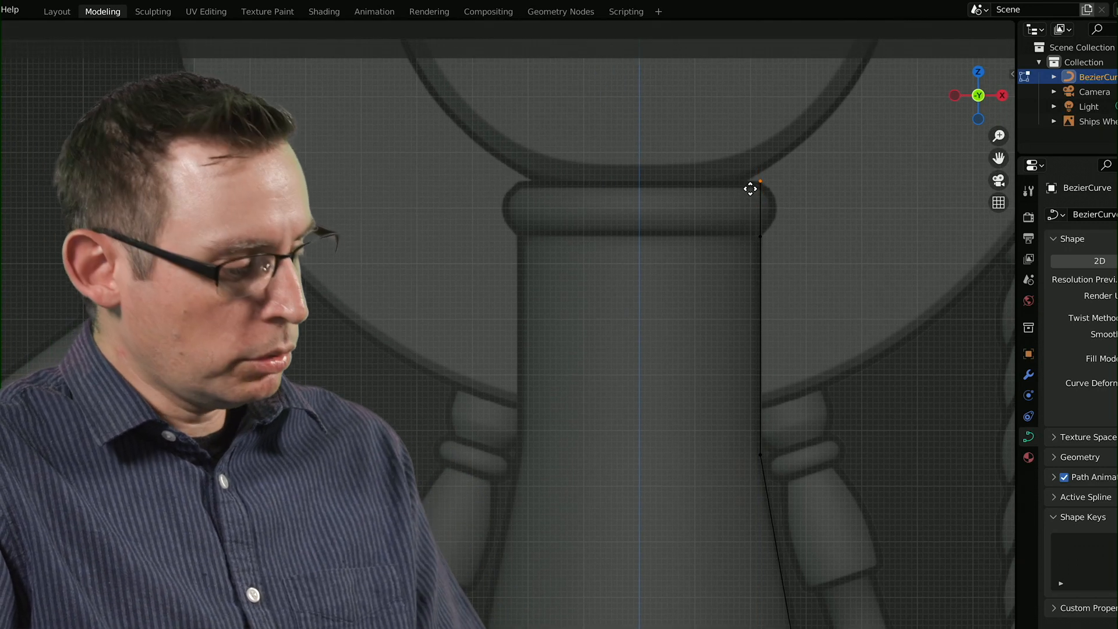
key(x)
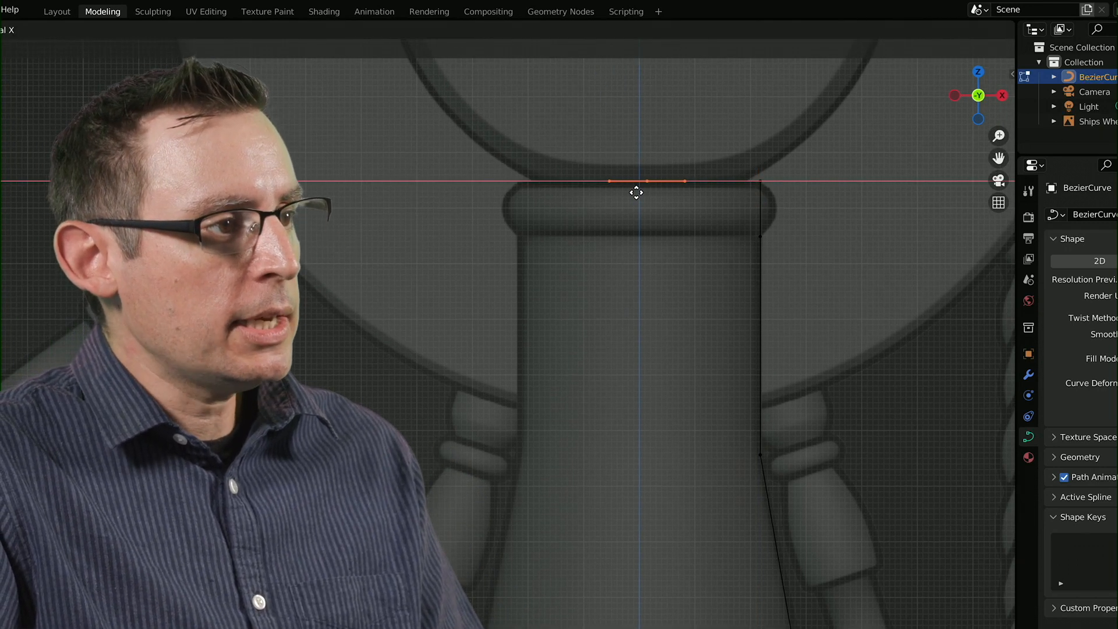
click(629, 193)
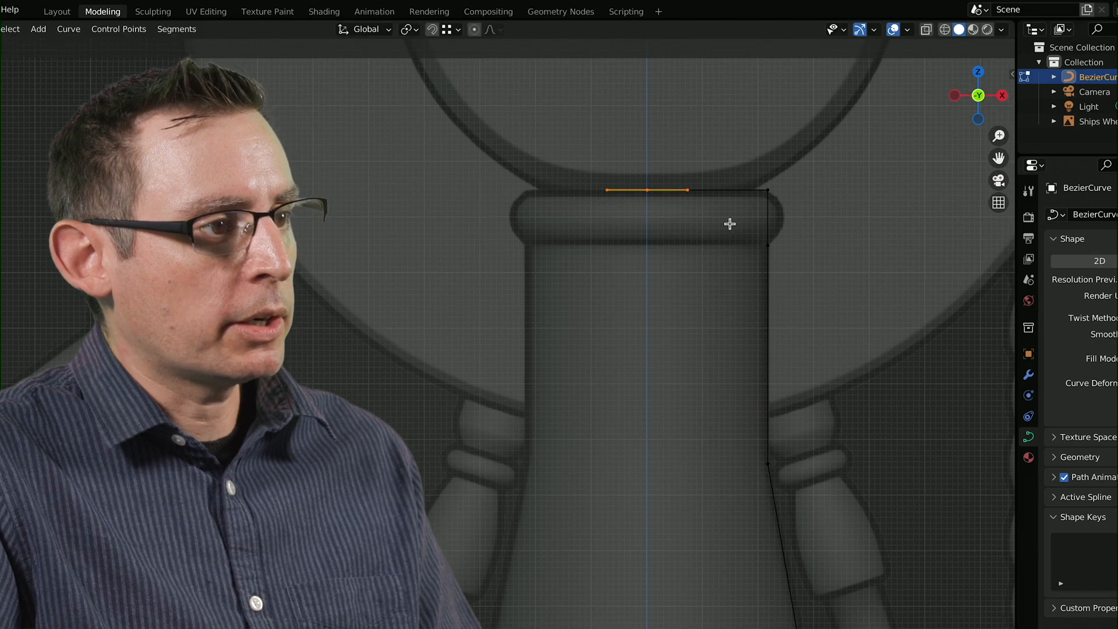
Move the profile's top end point along X so it sits slightly outside the centre axis, and clear the selection.
scroll(691, 256, down, 1)
ctrl+middle_drag(691, 257, 682, 195)
shift+middle_drag(655, 242, 756, 254)
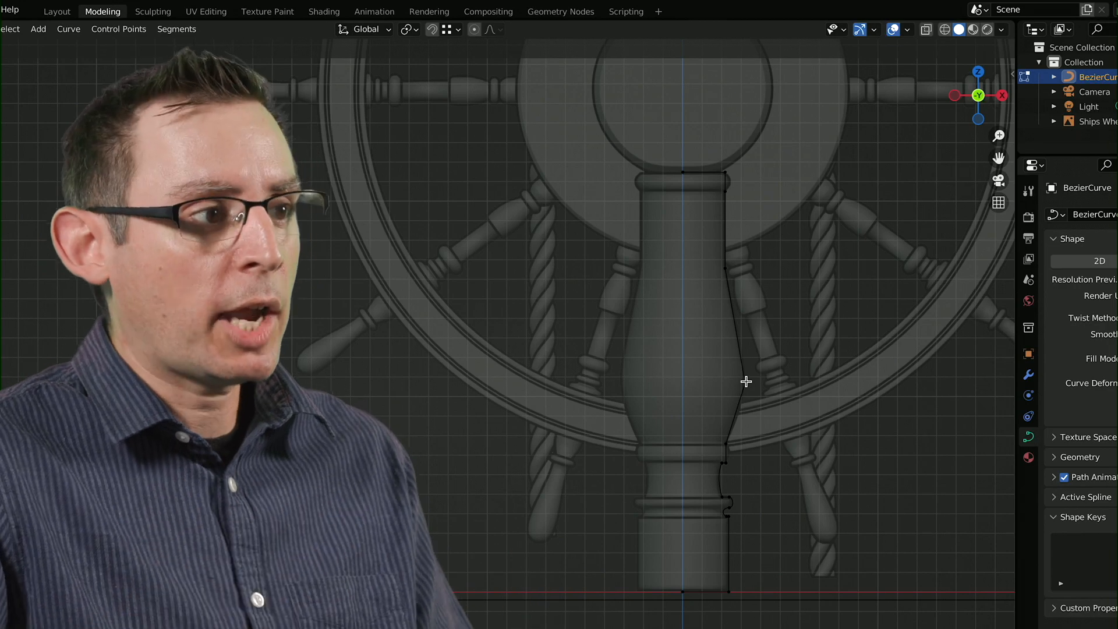
scroll(781, 301, up, 5)
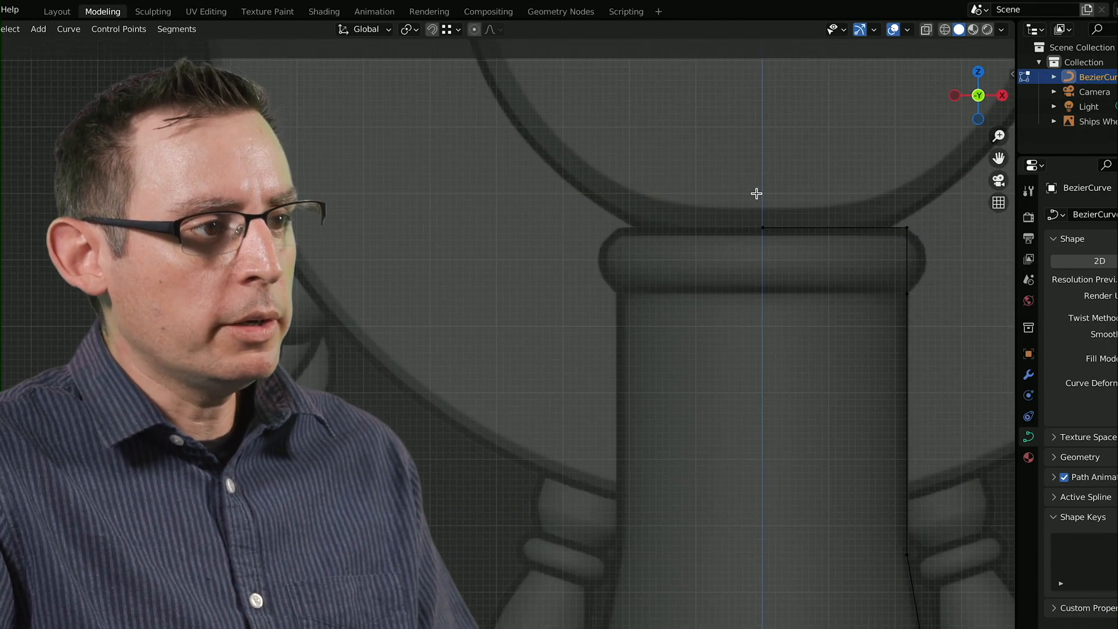
click(760, 224)
shift+middle_drag(740, 305, 599, 344)
scroll(603, 344, up, 3)
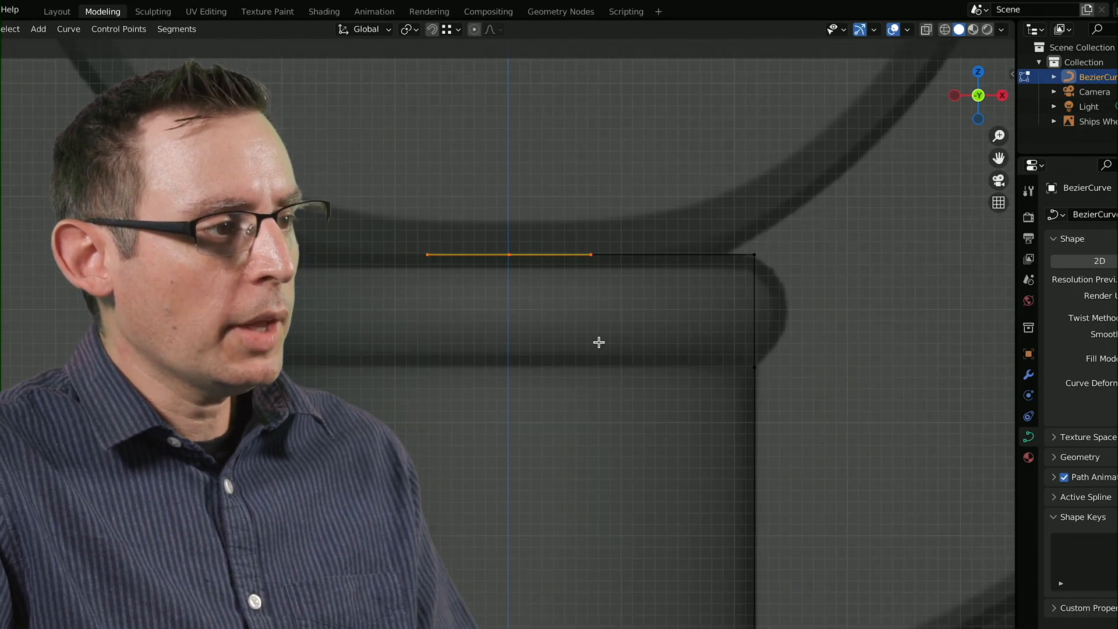
shift+middle_drag(602, 275, 664, 354)
scroll(664, 355, up, 2)
shift+middle_drag(590, 380, 776, 358)
key(g)
key(x)
click(812, 358)
click(802, 234)
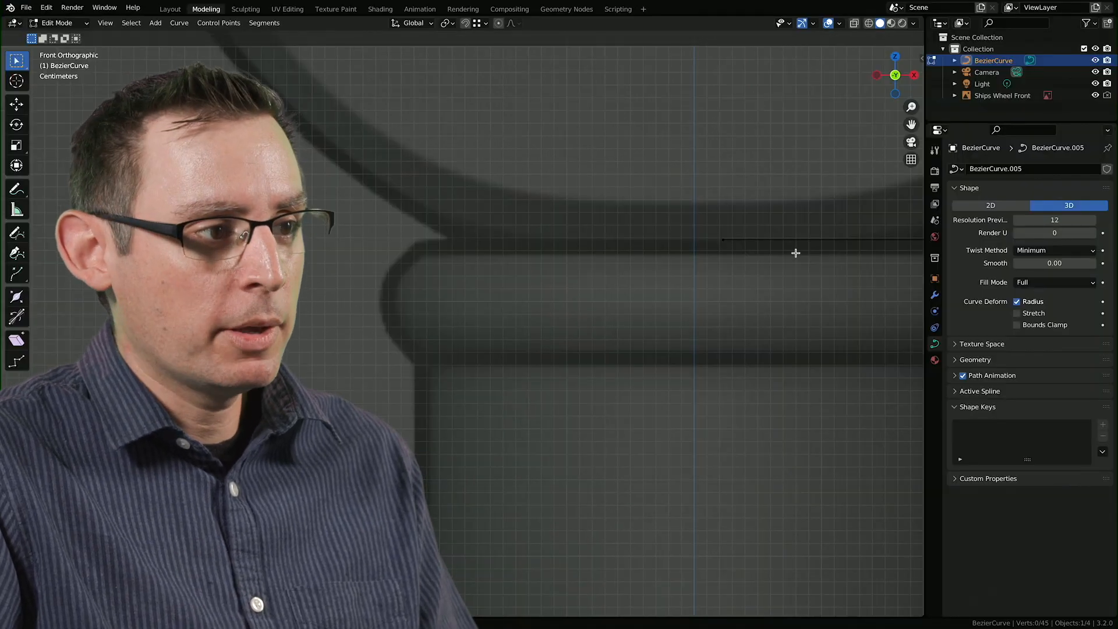
Hide the Ships Wheel Front reference image in the viewport.
scroll(819, 308, down, 8)
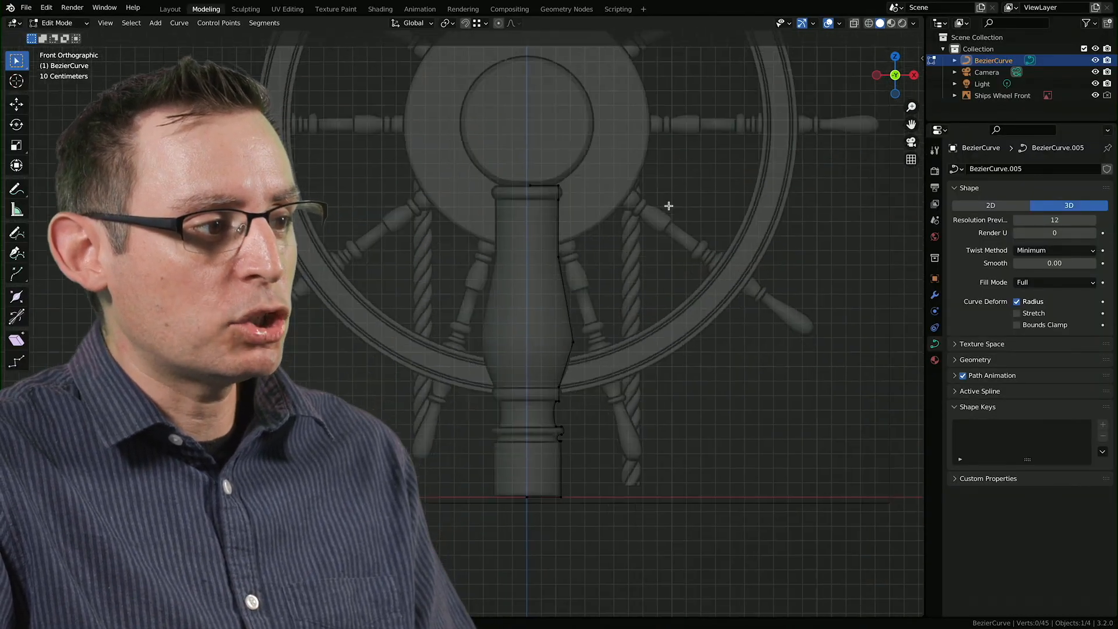
middle_drag(669, 205, 670, 320)
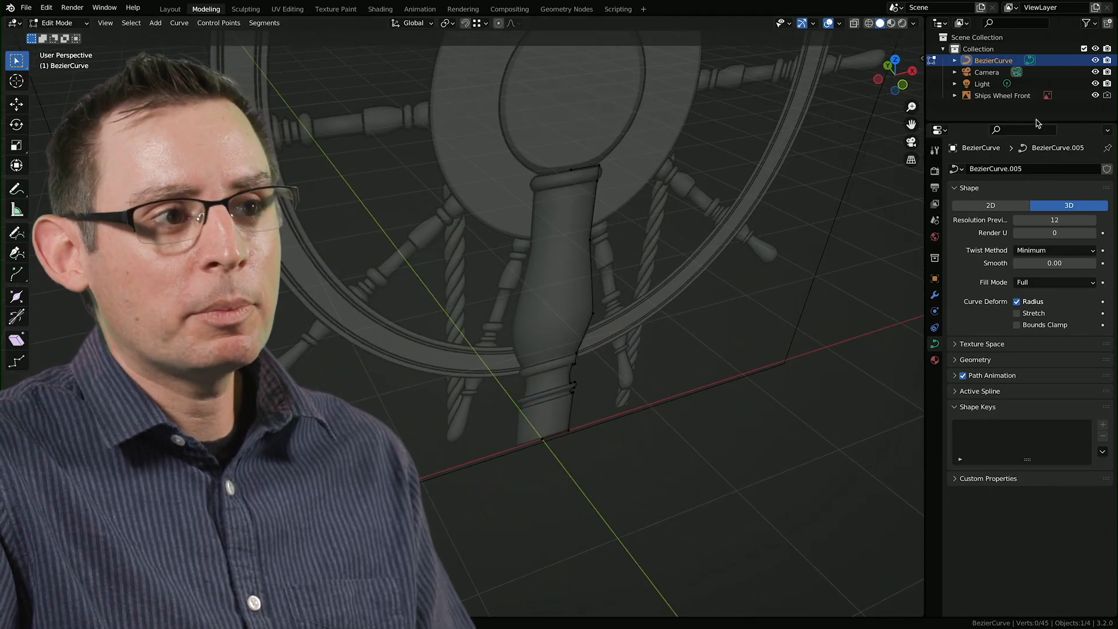
click(1095, 96)
Examine the bare profile curve in perspective, front and top views relative to the Z axis.
middle_drag(710, 251, 639, 276)
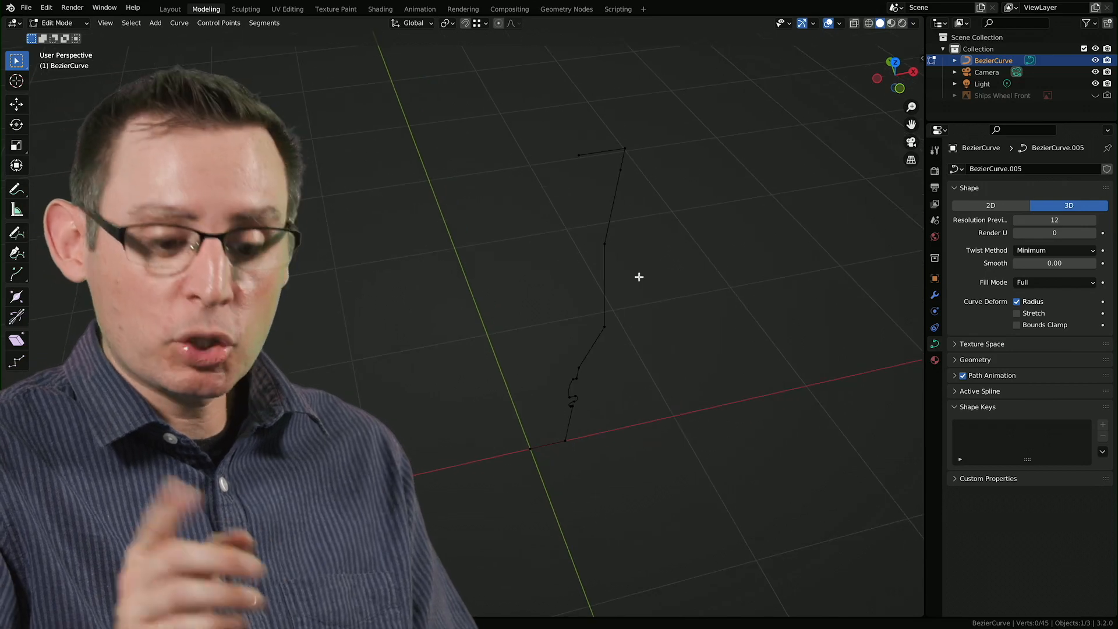
key(KP_1)
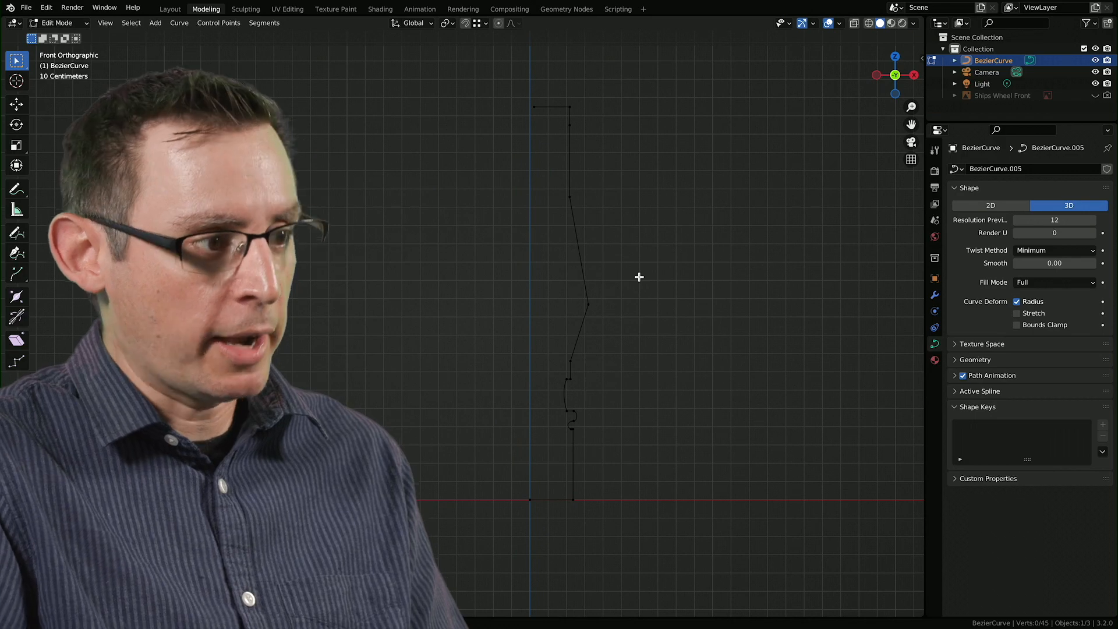
shift+middle_drag(634, 262, 743, 281)
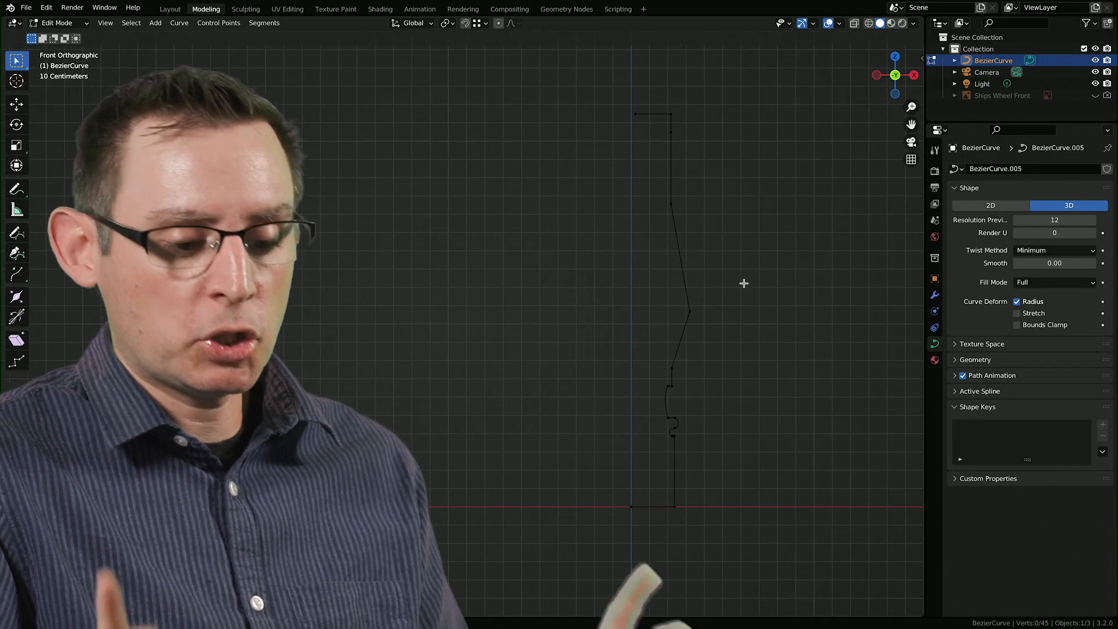
key(KP_7)
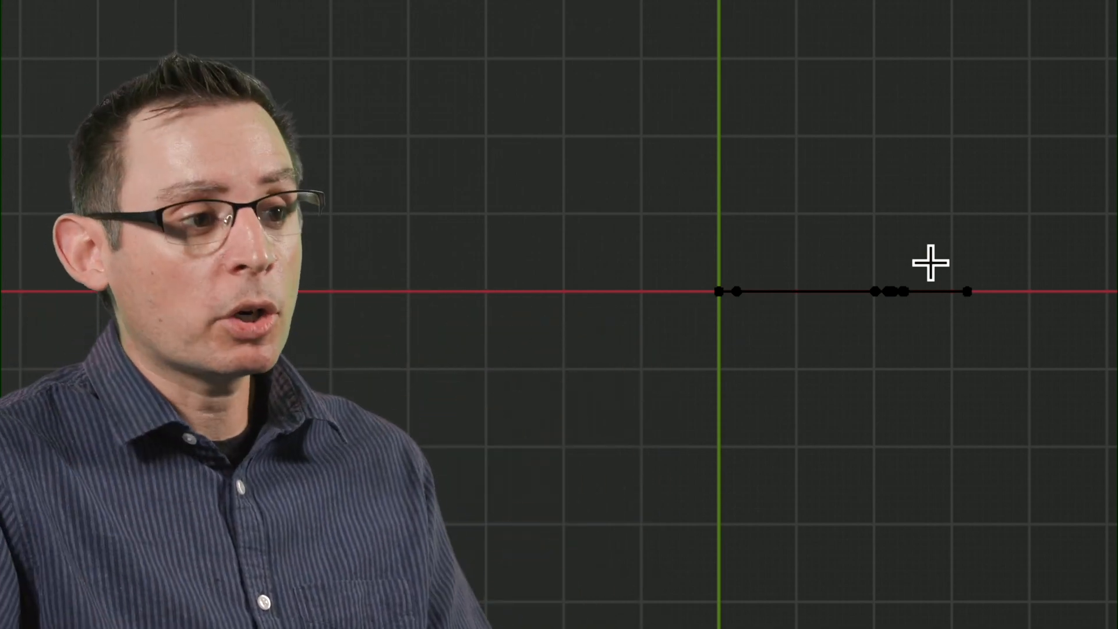
scroll(928, 263, down, 4)
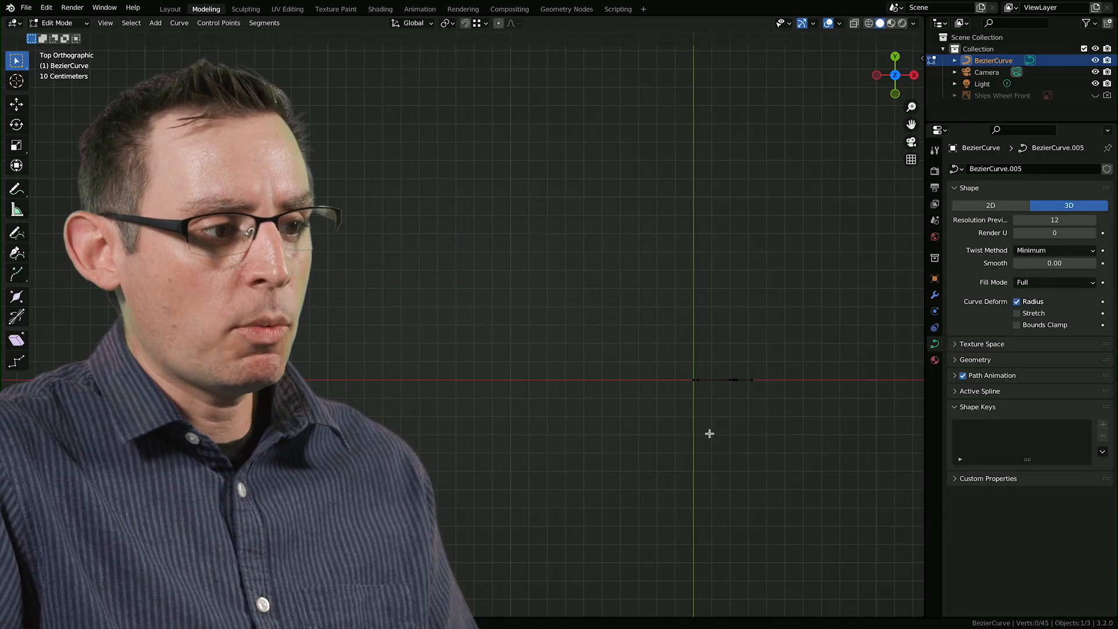
middle_drag(709, 433, 745, 384)
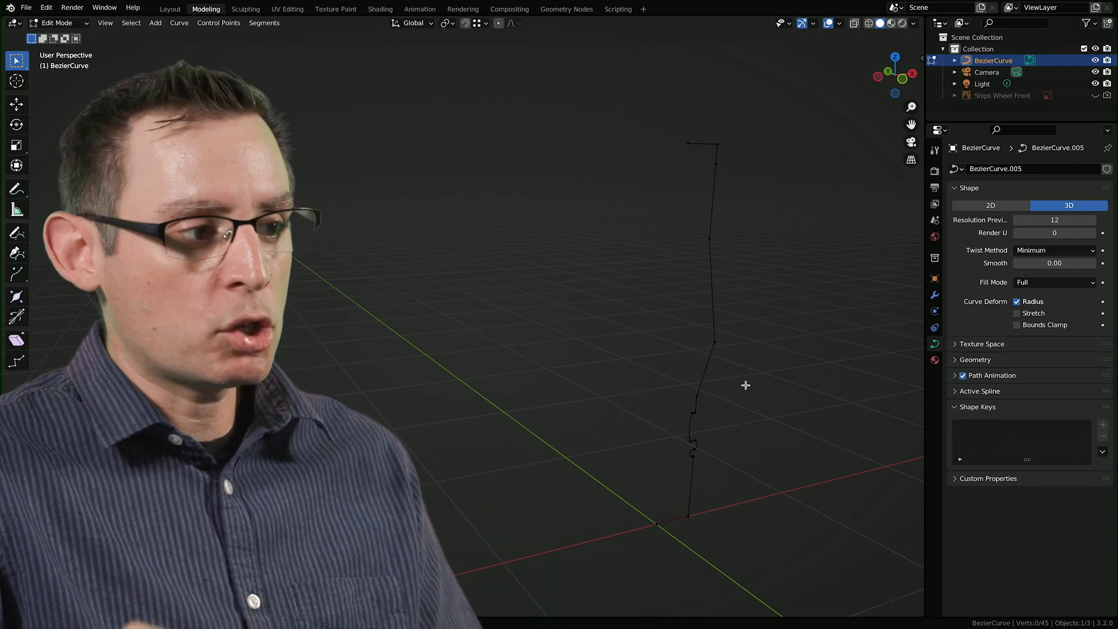
middle_drag(752, 383, 778, 386)
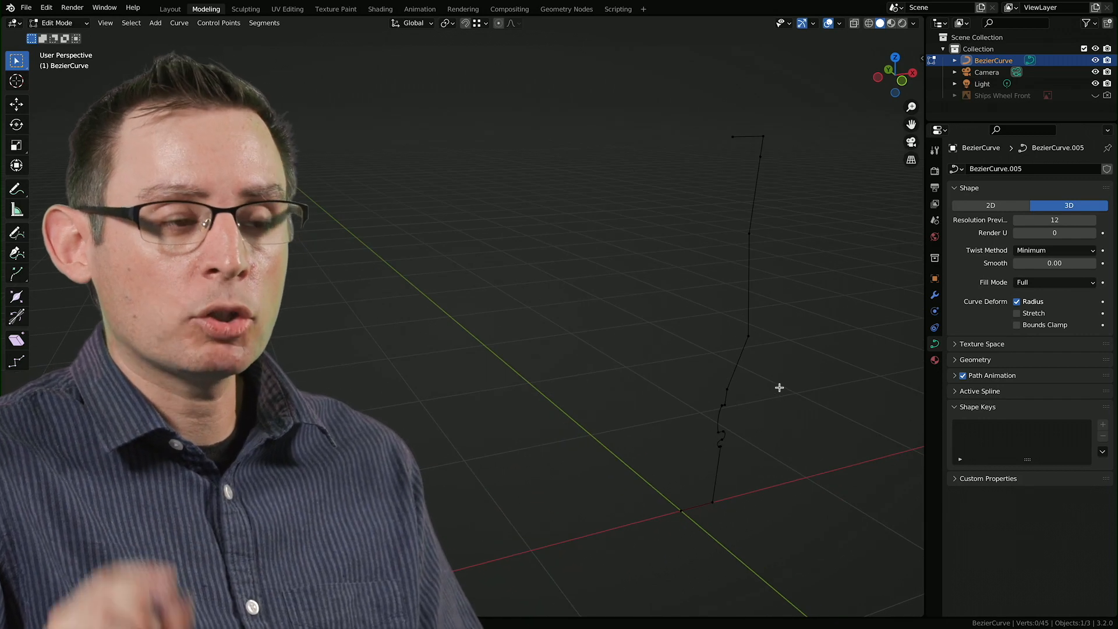
Return to Object Mode and add a Screw modifier to the profile curve.
key(Tab)
middle_drag(793, 298, 799, 305)
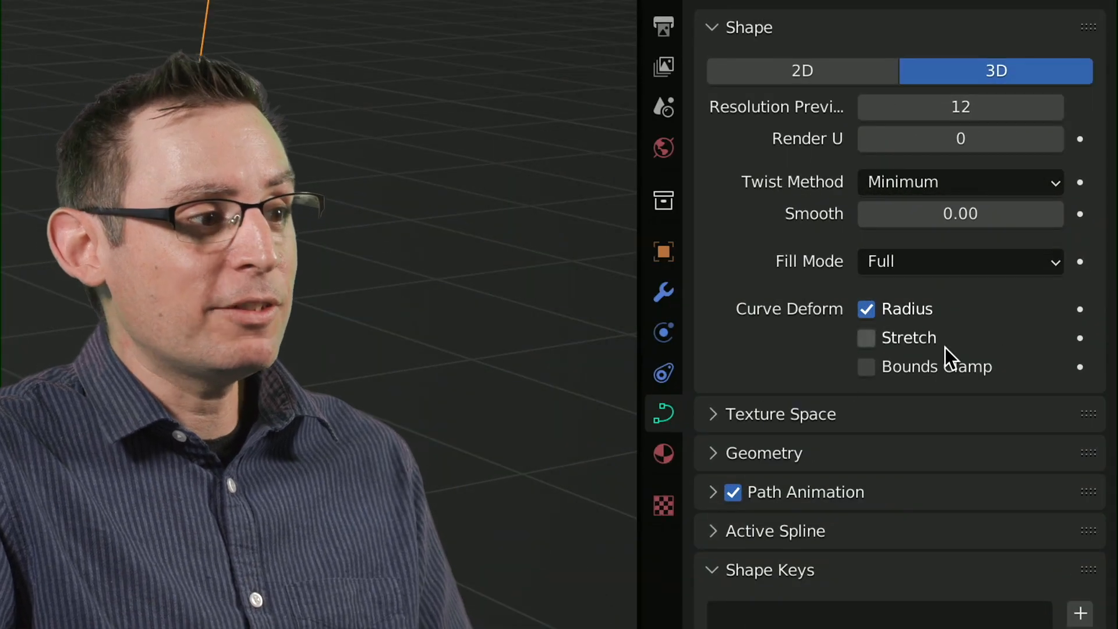
click(662, 293)
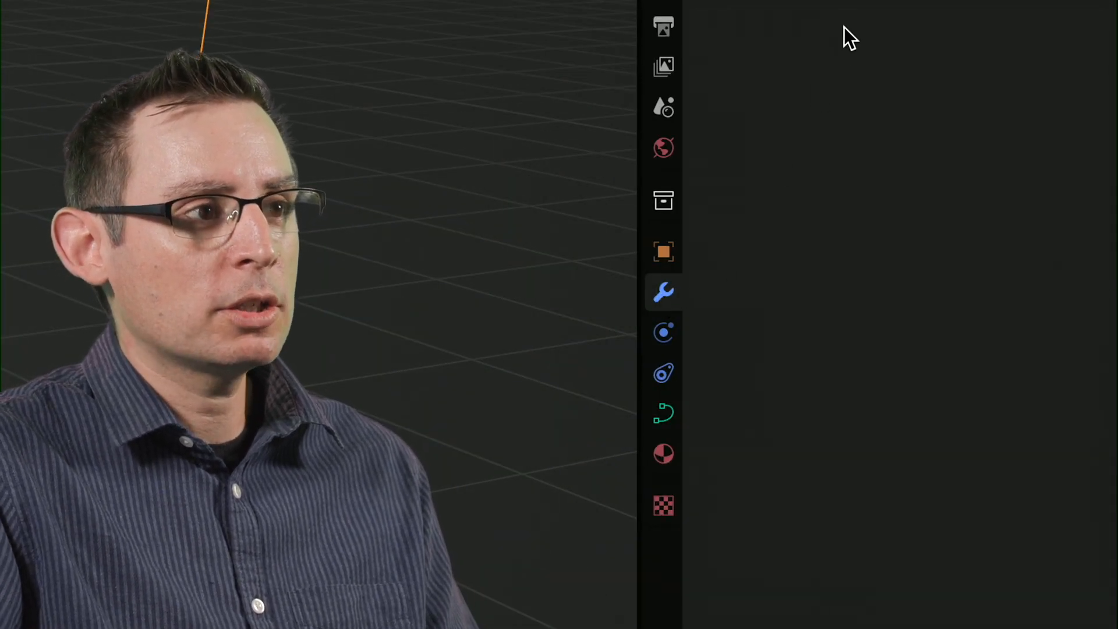
click(858, 63)
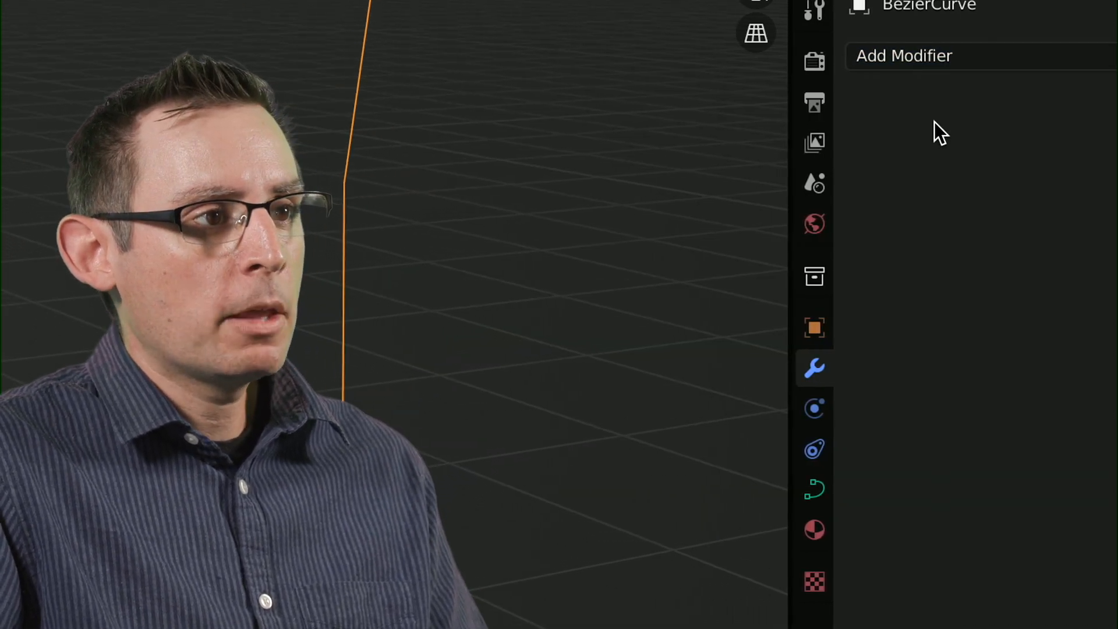
click(807, 58)
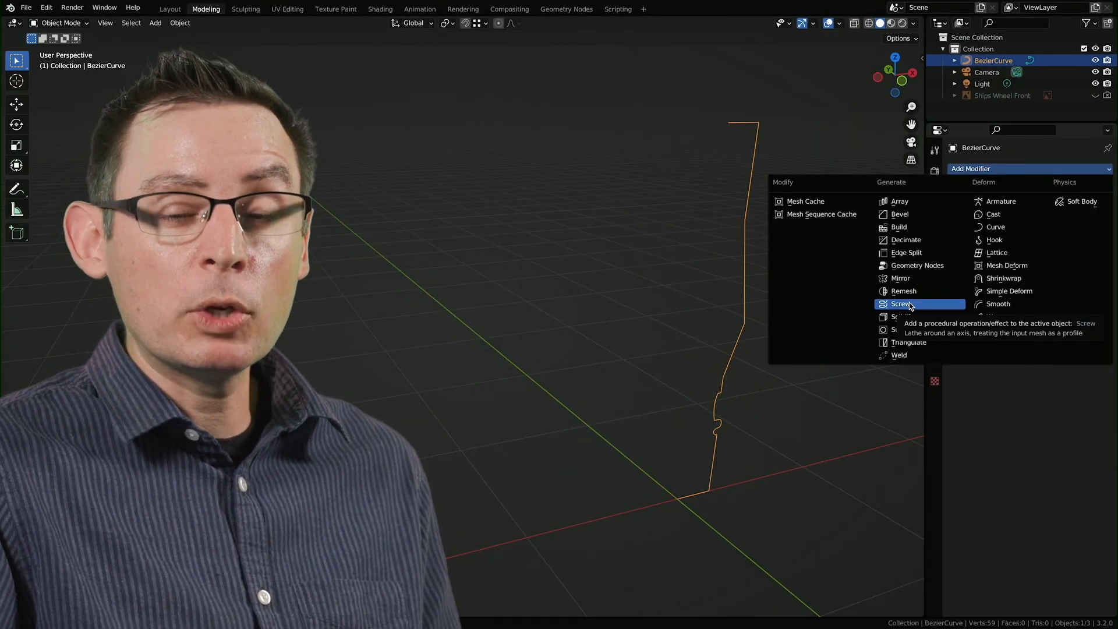
click(910, 305)
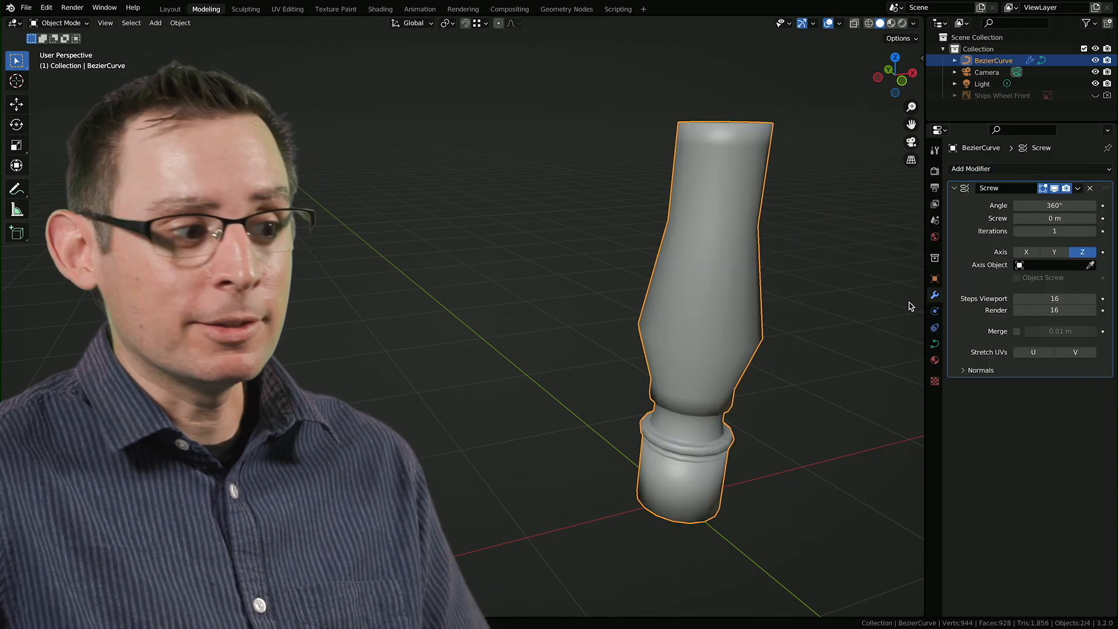
Reduce the Screw modifier's angle to 207° and inspect the partly revolved post.
middle_drag(848, 252, 991, 241)
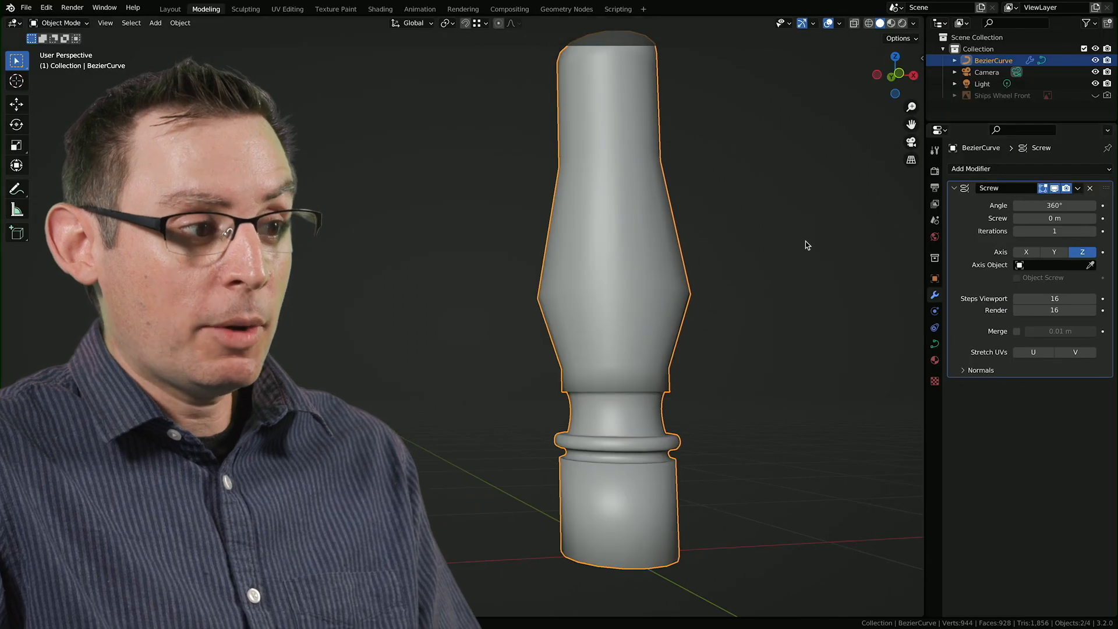
middle_drag(806, 241, 1031, 239)
drag(1075, 206, 1018, 205)
middle_drag(751, 157, 773, 246)
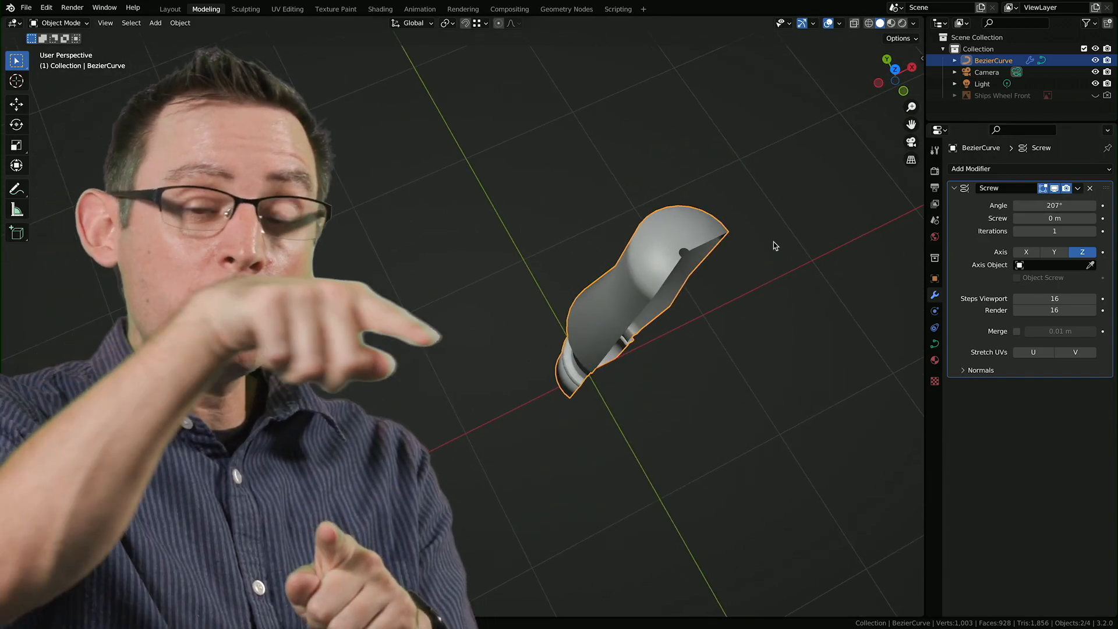
middle_drag(769, 247, 705, 196)
Set the Screw modifier's angle to 180° and inspect the half-revolved post.
double_click(1080, 205)
text(180)
key(Return)
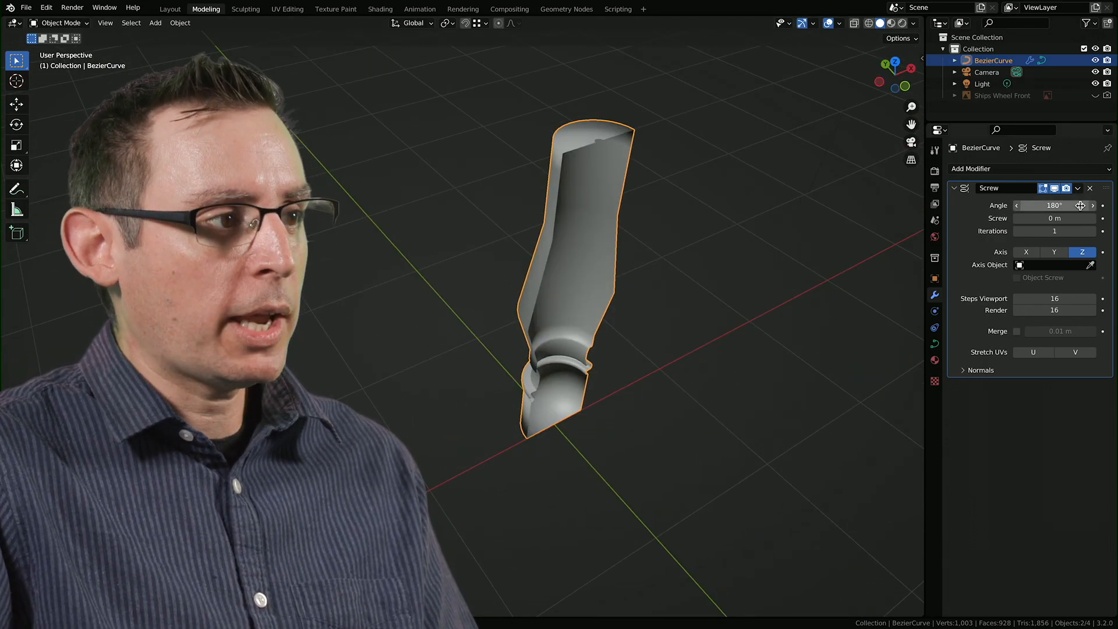
middle_drag(774, 174, 826, 70)
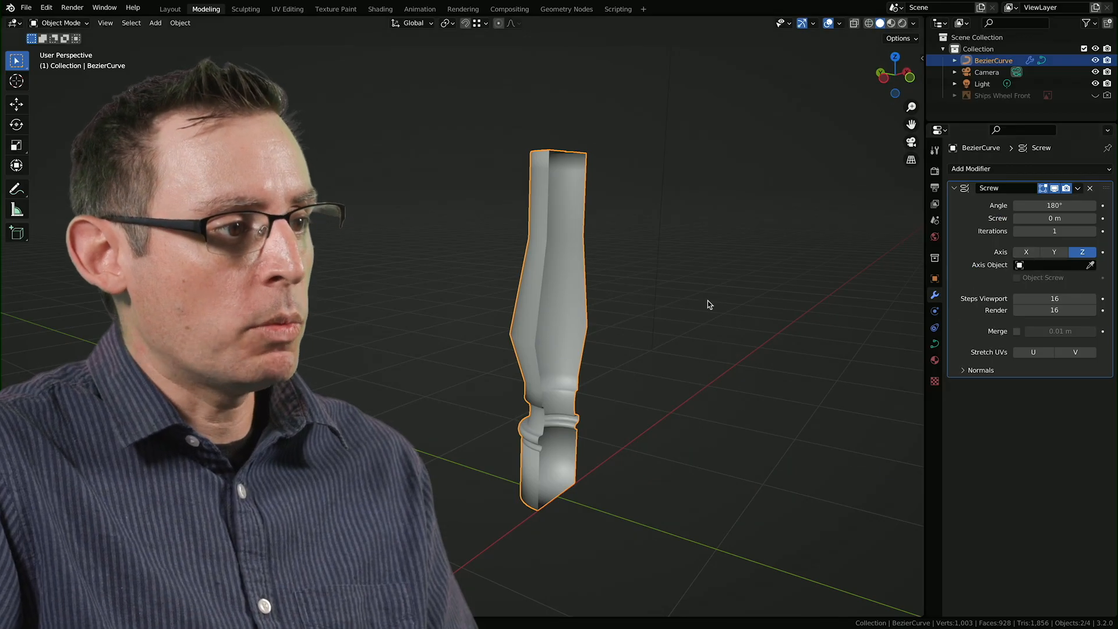
Inspect the half-revolved post and set the Screw modifier's render steps to 32.
middle_drag(708, 300, 560, 284)
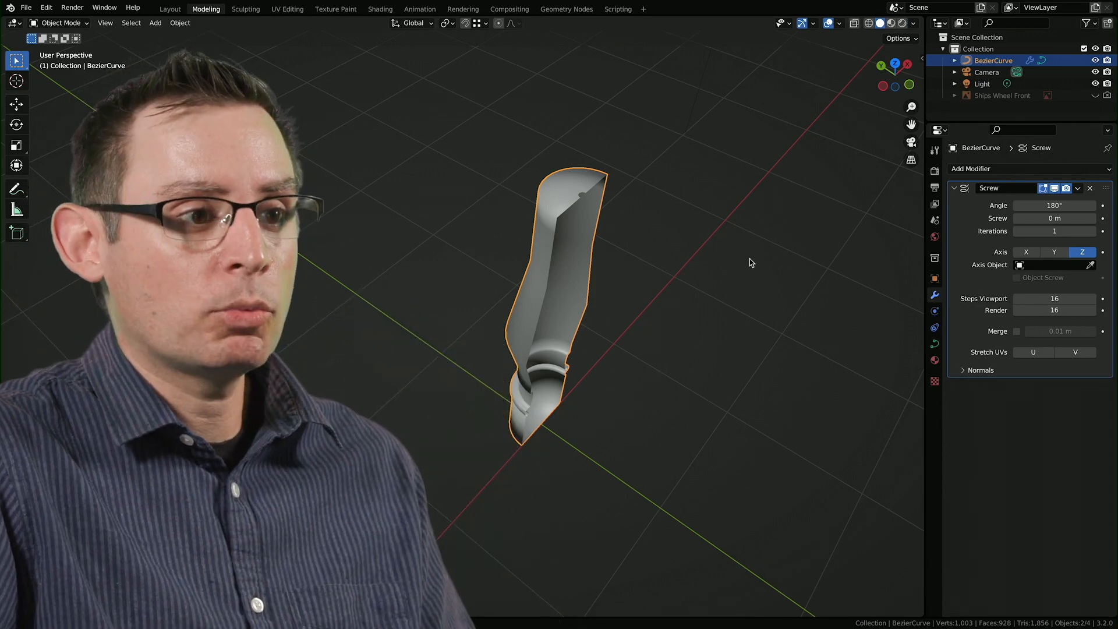
shift+middle_drag(789, 302, 718, 329)
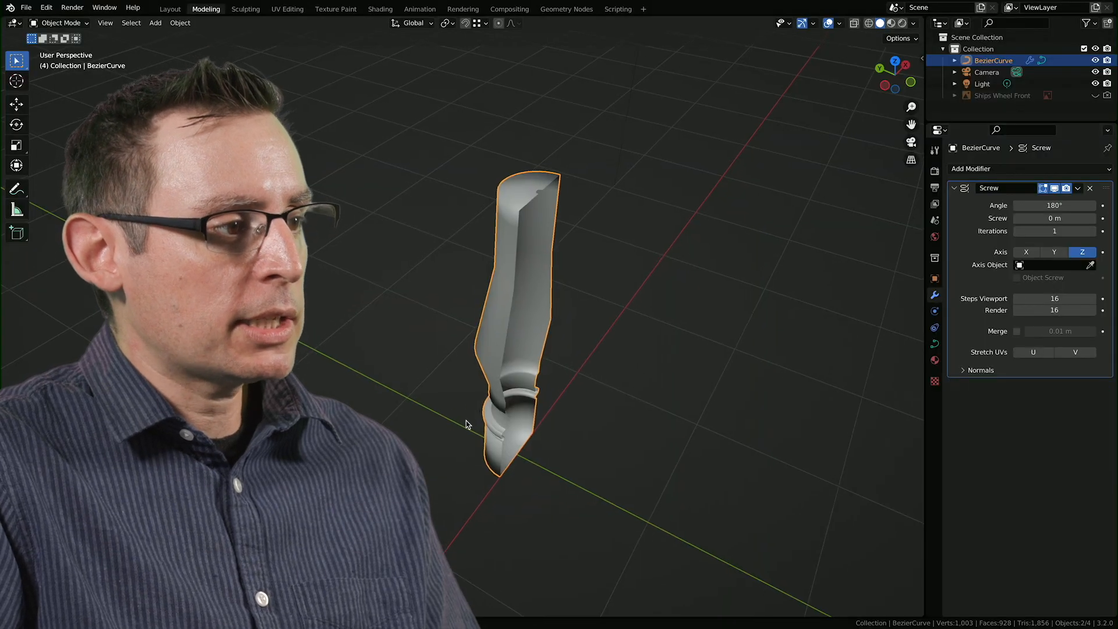
middle_drag(465, 424, 577, 349)
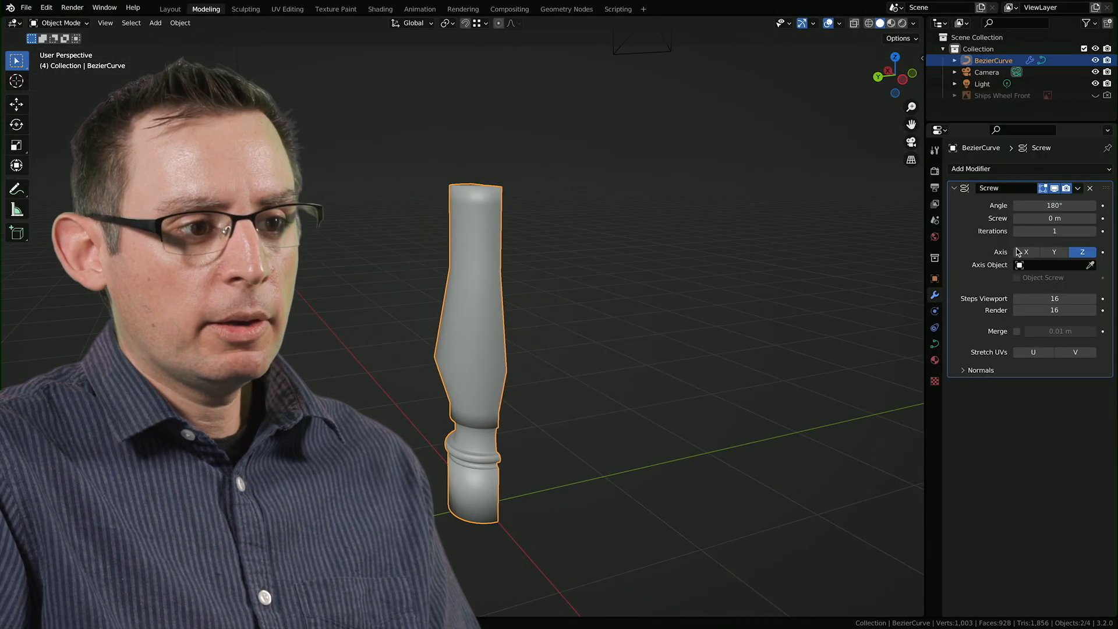
click(1071, 309)
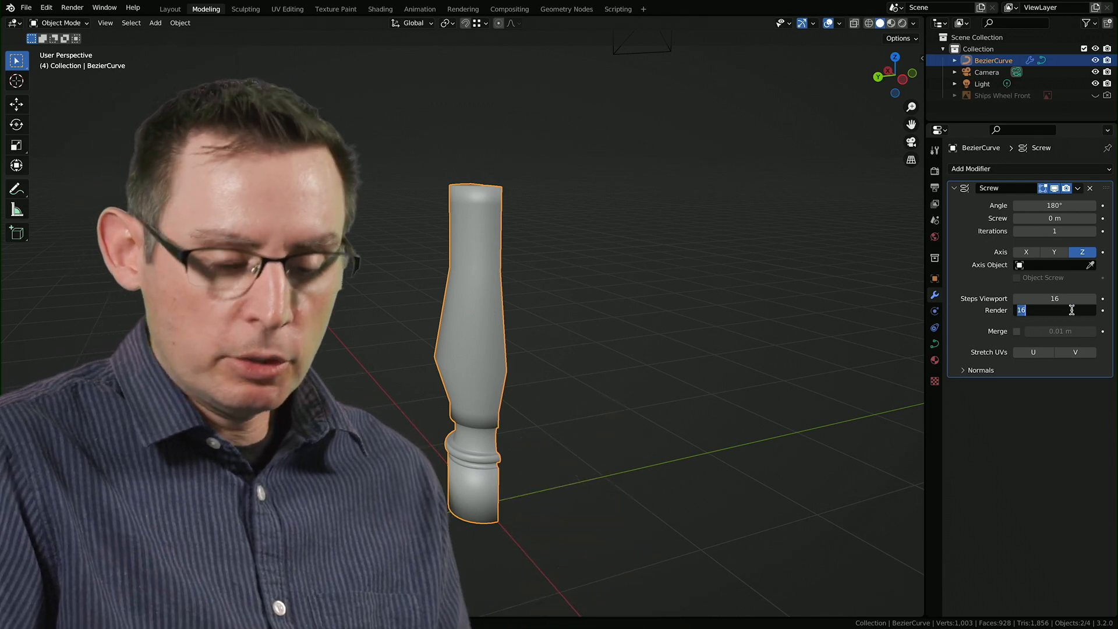
text(32)
key(Return)
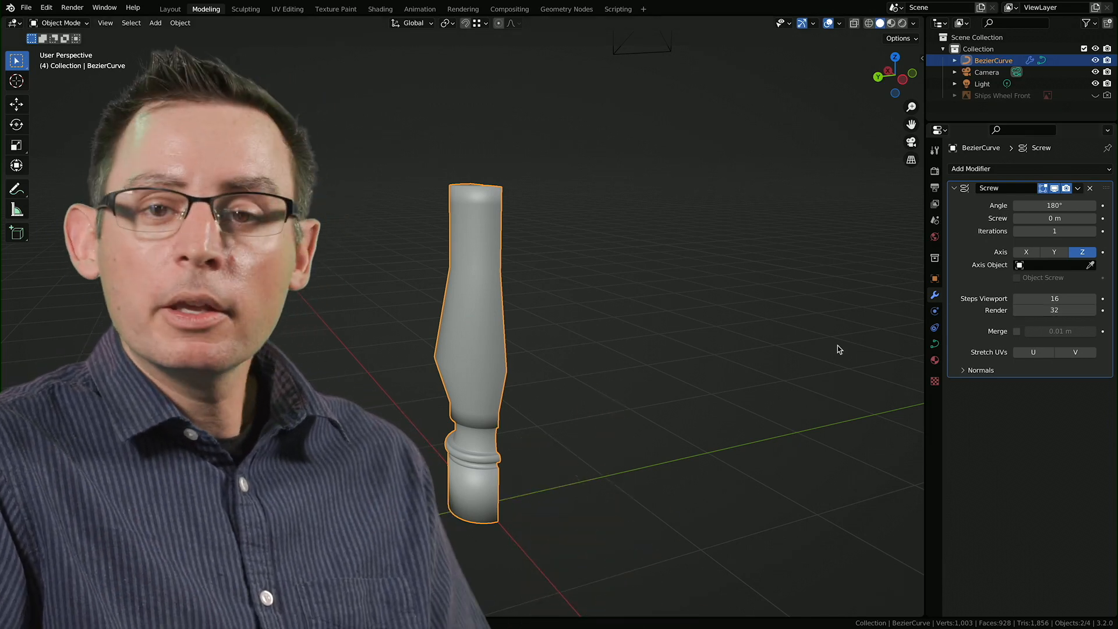
middle_drag(845, 345, 870, 346)
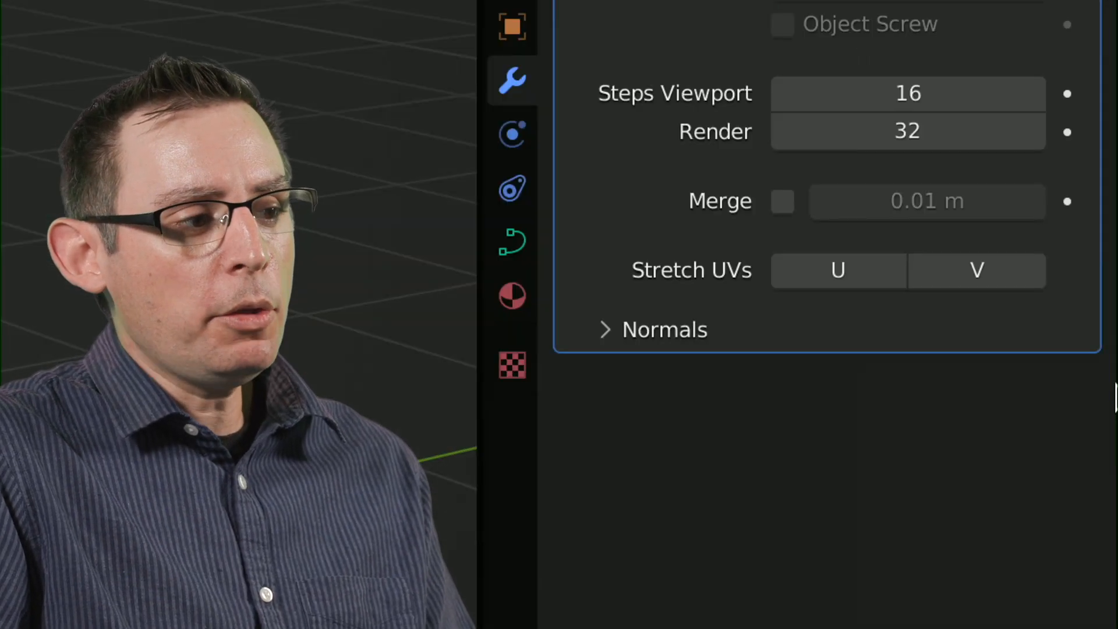
Expand the Screw modifier's Normals options and set its angle to 360° to revolve the post fully.
click(690, 330)
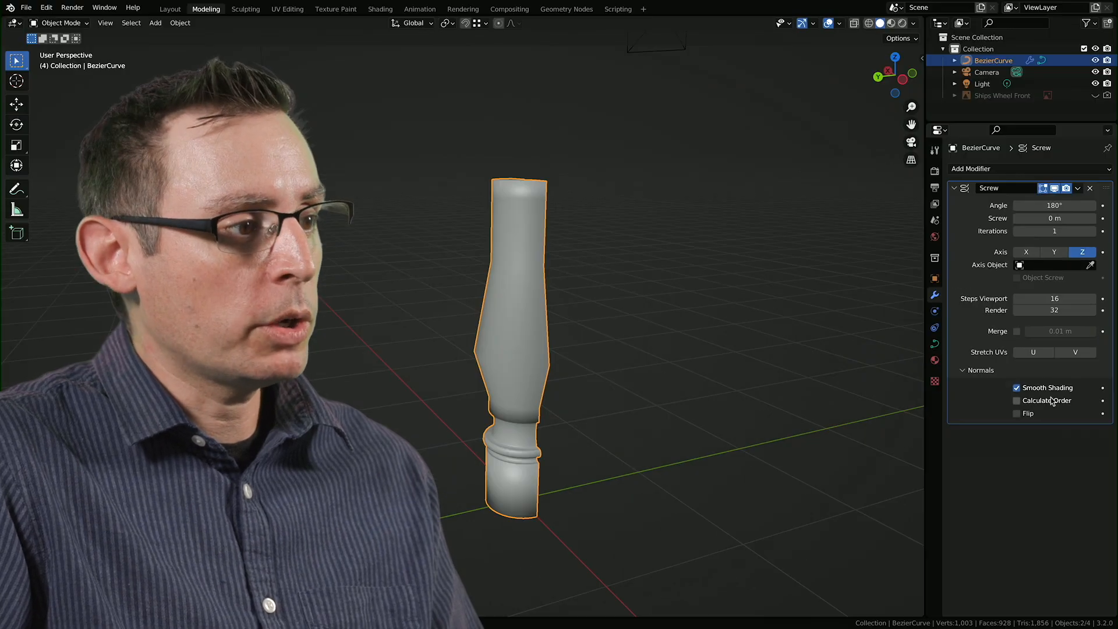
shift+middle_drag(679, 397, 693, 369)
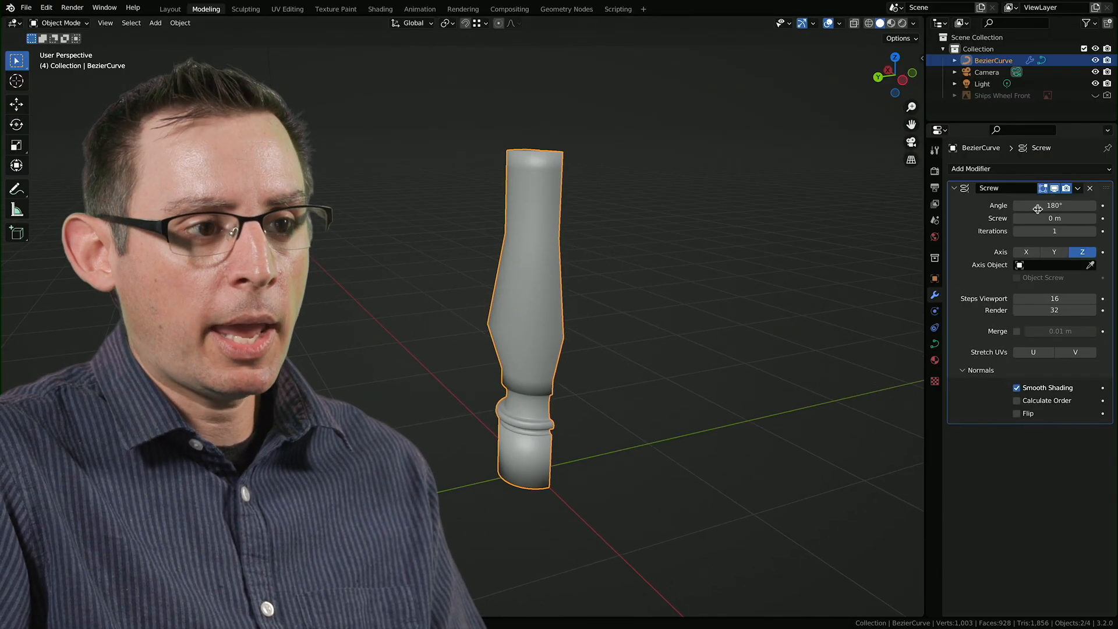
text(0)
key(Return)
middle_drag(623, 319, 549, 292)
scroll(488, 318, up, 2)
scroll(547, 272, up, 3)
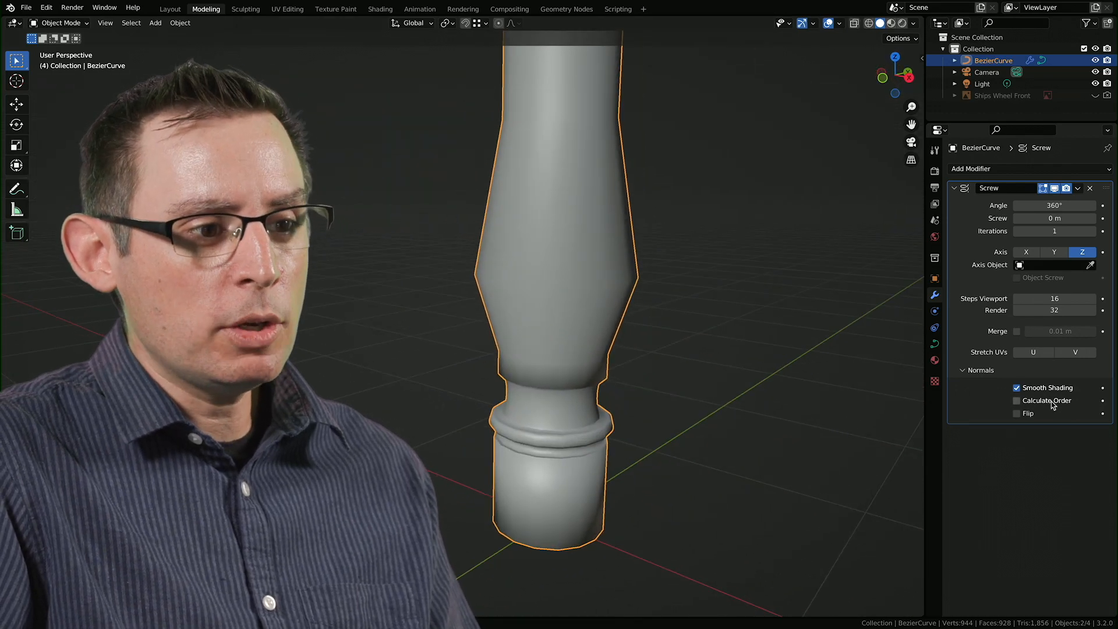
Try the Calculate Order and Flip normals options on the Screw modifier and switch them back off.
shift+middle_drag(725, 336, 741, 361)
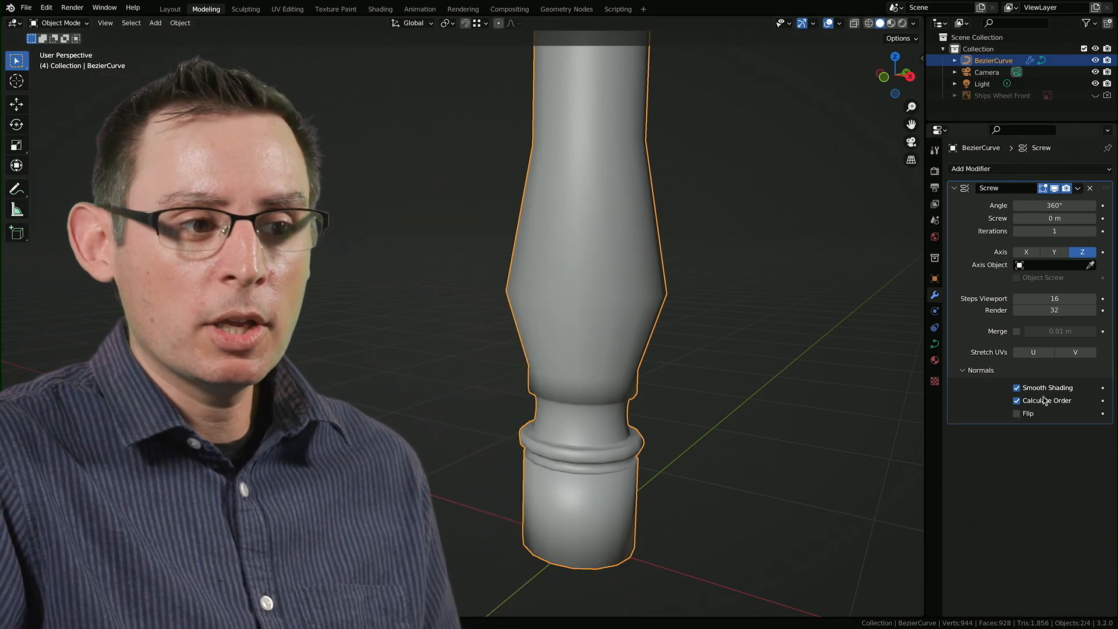
click(1028, 415)
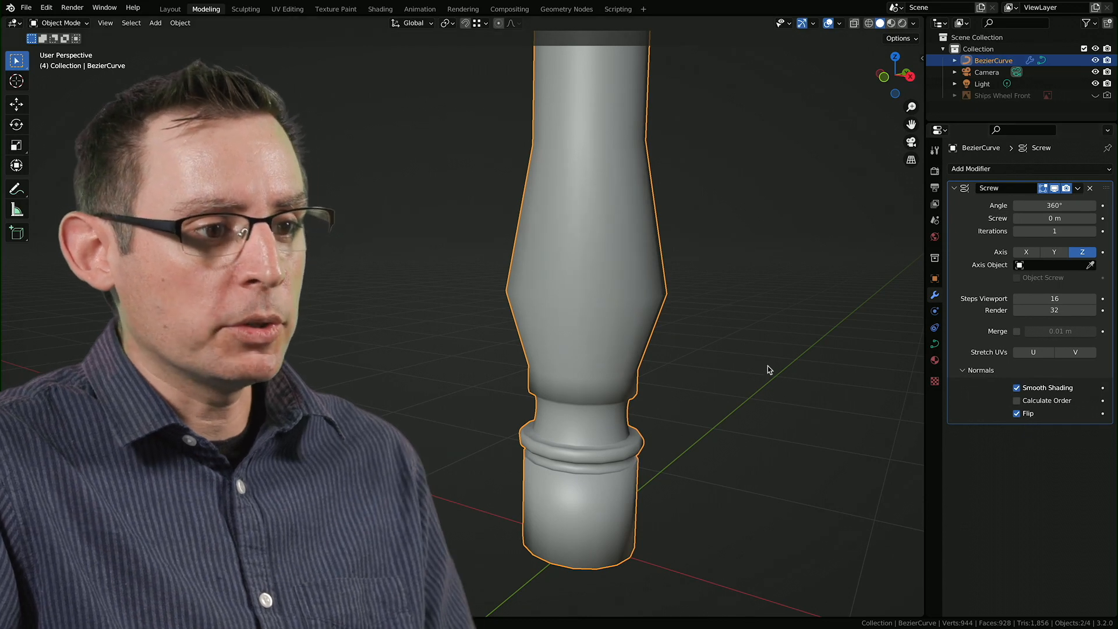
click(1017, 413)
Check the upper end of the post and enter Edit Mode on the profile curve.
middle_drag(751, 285, 679, 328)
scroll(701, 246, up, 2)
shift+middle_drag(726, 249, 687, 332)
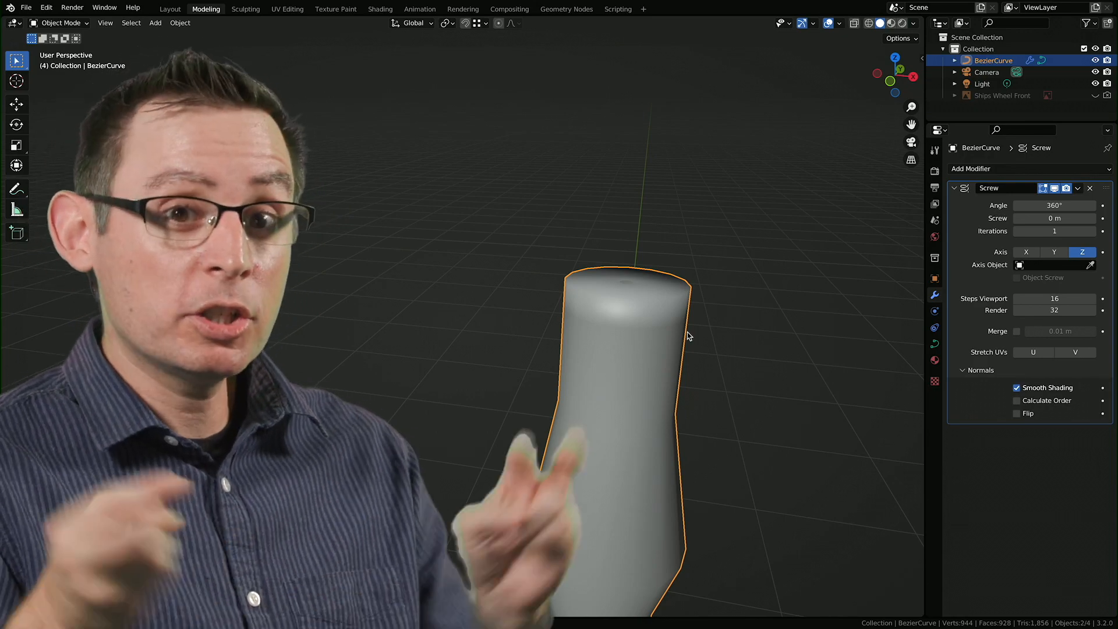
shift+middle_drag(687, 330, 677, 285)
scroll(663, 320, down, 1)
key(Tab)
shift+middle_drag(657, 336, 836, 279)
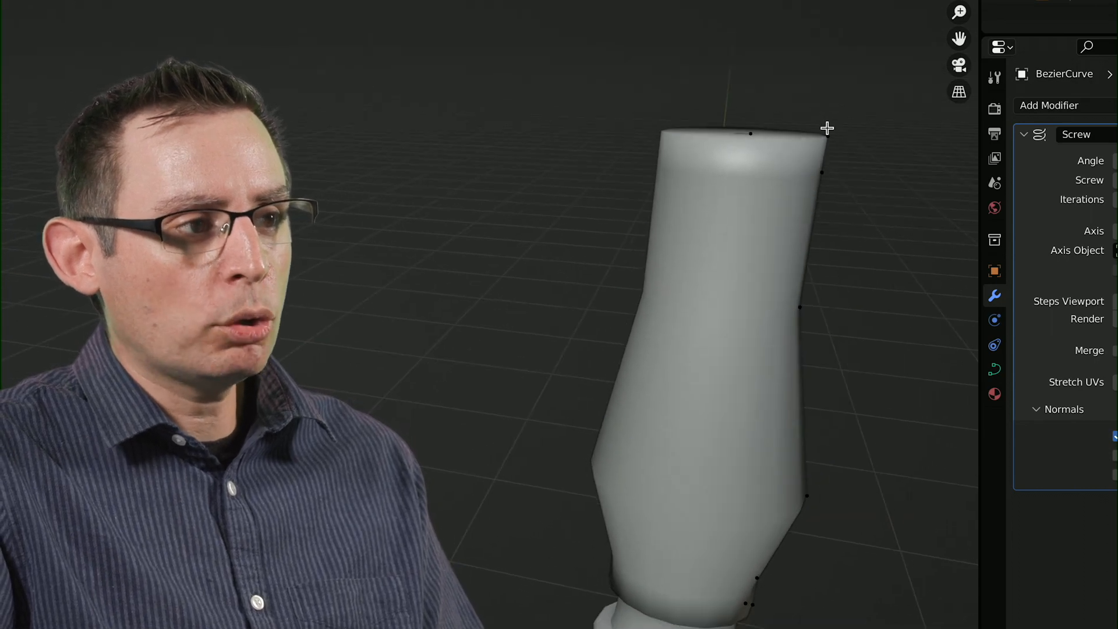
Reposition the upper and lower handles of the post's widest control point to round out its middle section.
click(800, 305)
shift+middle_drag(870, 486, 786, 274)
click(721, 288)
mouse_move(768, 313)
middle_down()
mouse_move(738, 335)
mouse_move(756, 339)
mouse_move(769, 319)
middle_up()
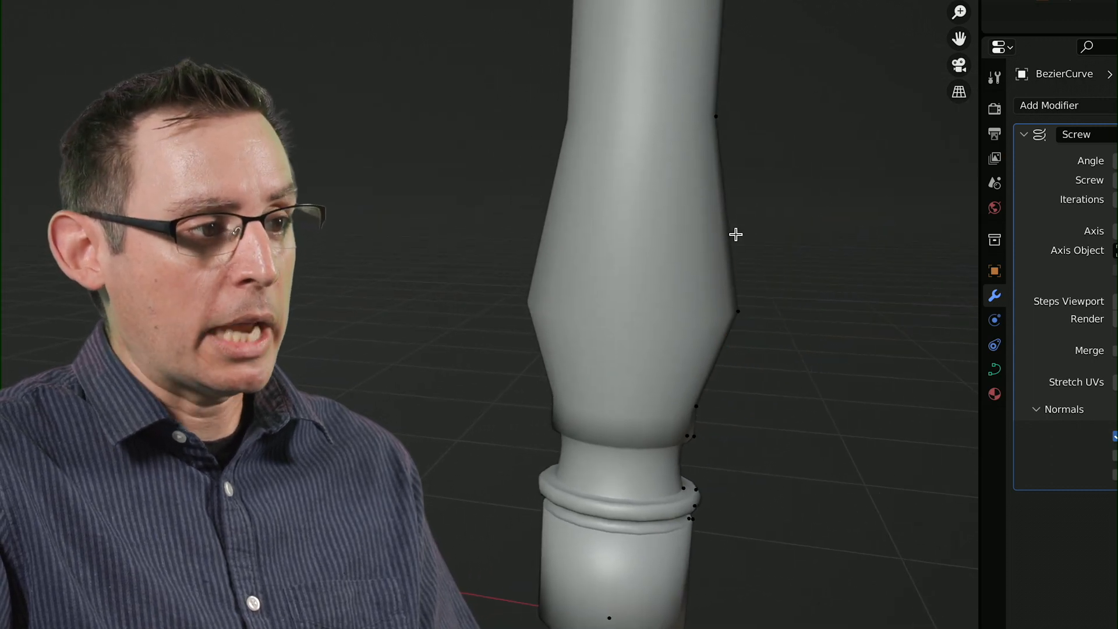
drag(713, 253, 771, 339)
middle_drag(771, 339, 701, 234)
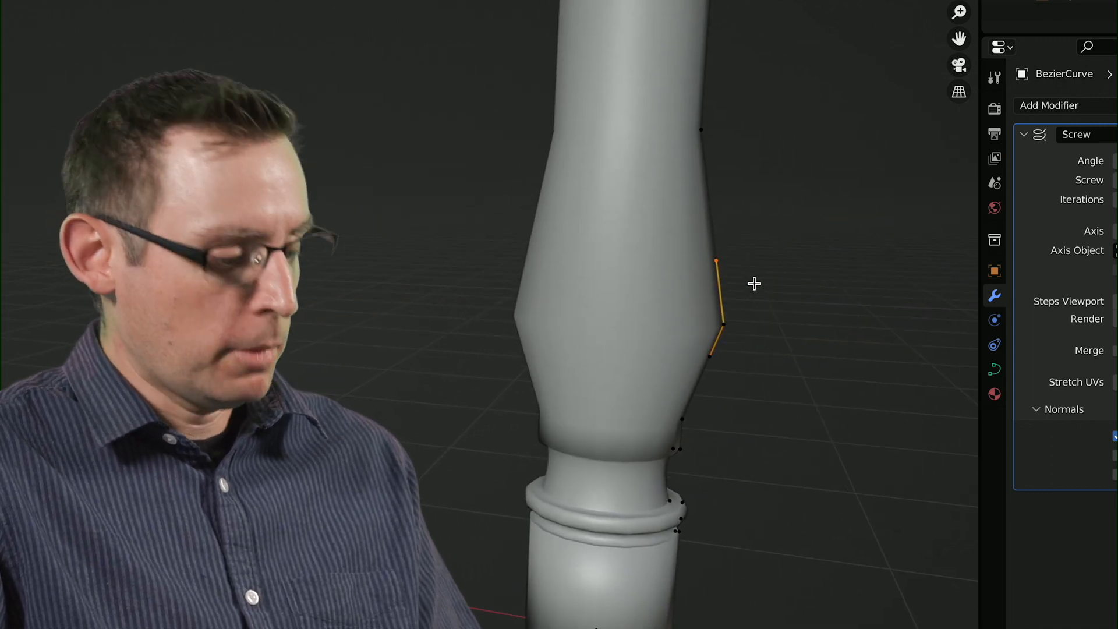
click(767, 199)
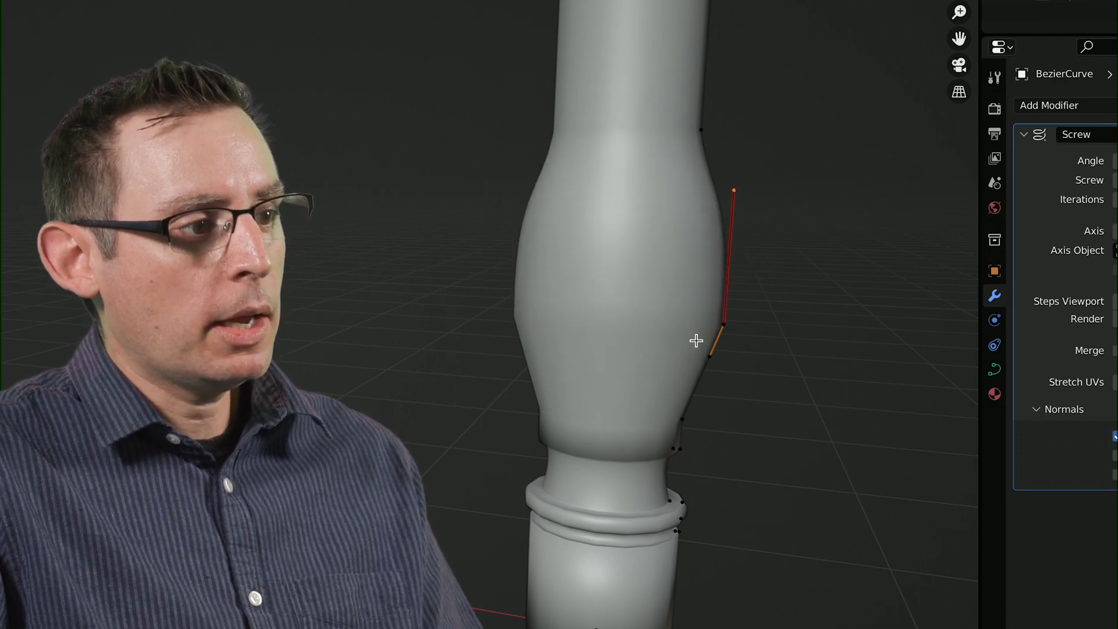
key(g)
click(738, 419)
middle_drag(765, 412, 732, 370)
Pull a handle of the control point above the rounded middle outward to form a second bulge near the post's top.
scroll(757, 397, down, 1)
click(649, 209)
shift+middle_drag(692, 226, 687, 236)
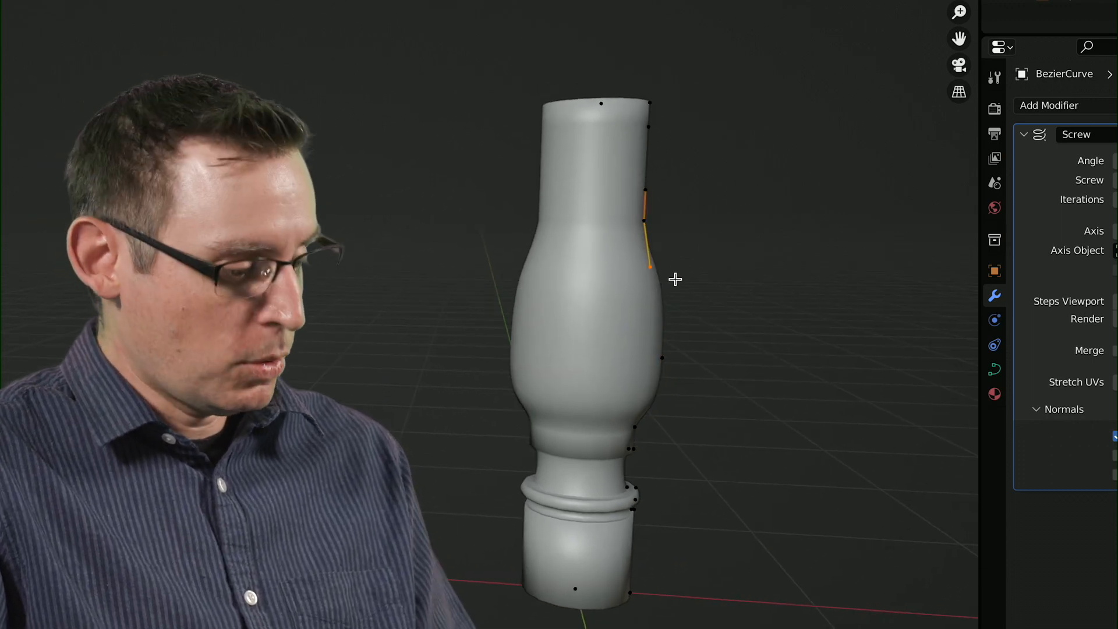
key(g)
click(645, 186)
shift+middle_drag(679, 197, 676, 221)
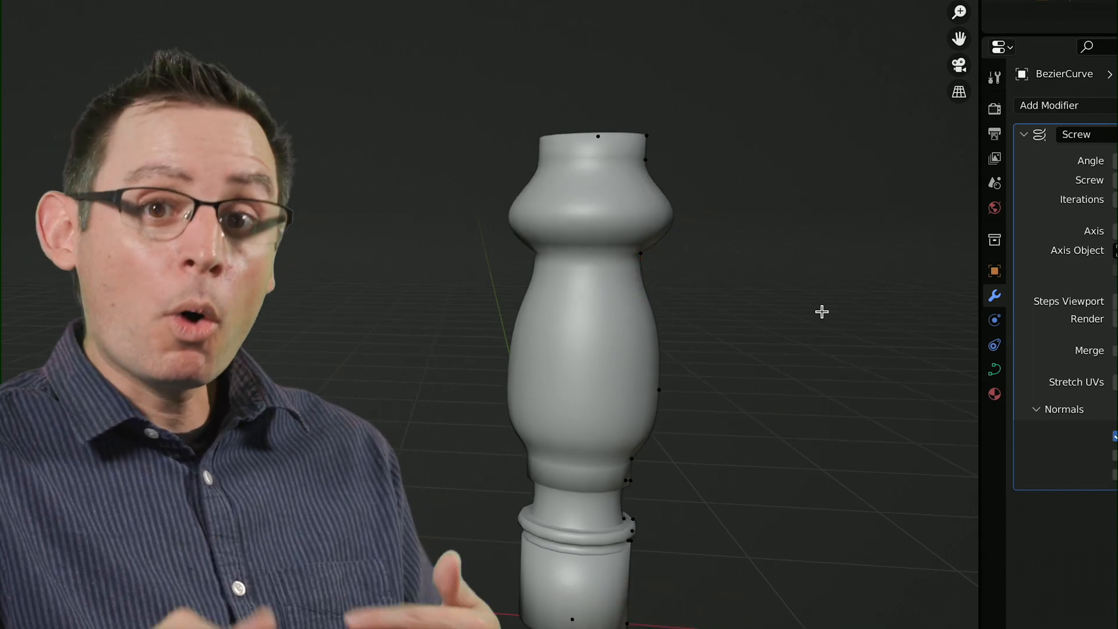
middle_drag(812, 301, 718, 294)
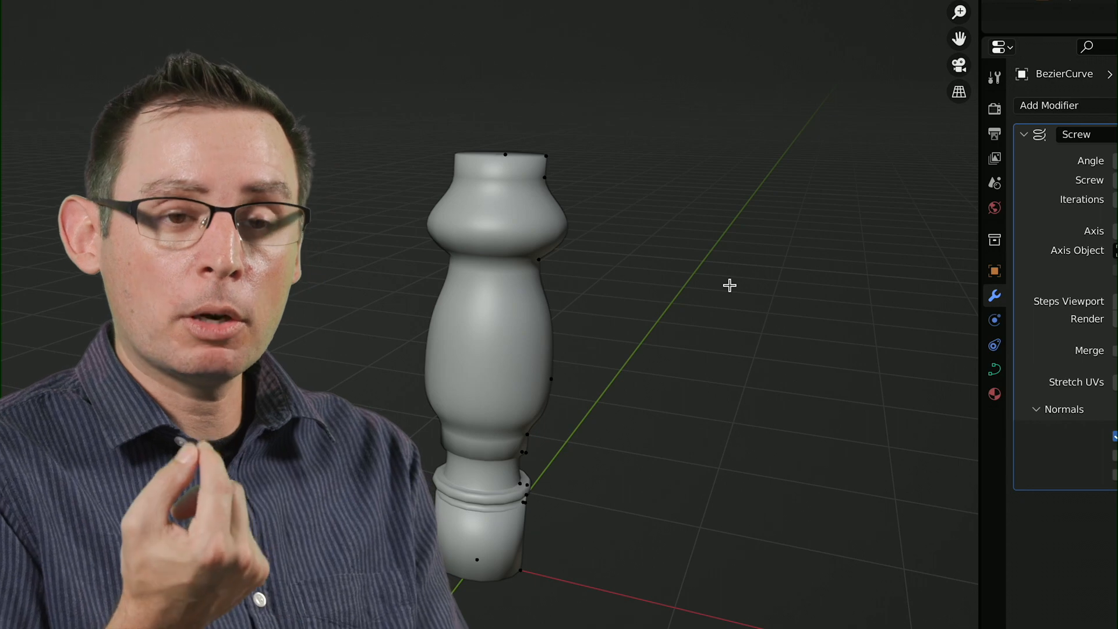
middle_drag(730, 285, 702, 302)
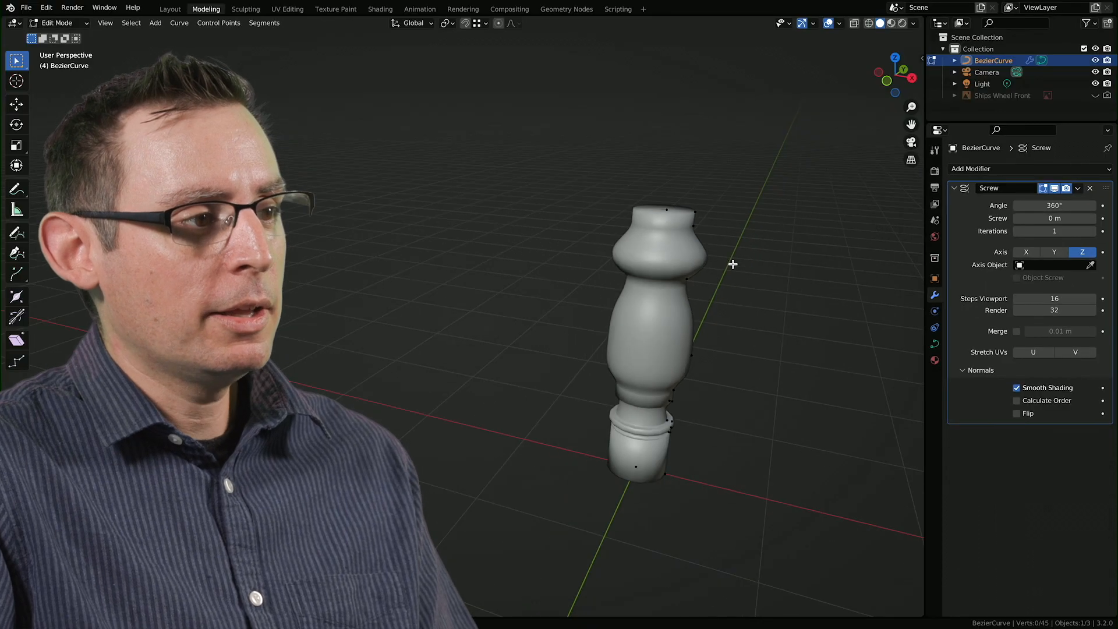
Examine the centre of the post's top cap up close for a gap around the Z axis.
middle_drag(732, 264, 730, 294)
shift+middle_drag(730, 294, 581, 309)
scroll(649, 247, up, 1)
scroll(624, 277, up, 3)
scroll(648, 271, up, 3)
shift+middle_drag(648, 272, 574, 330)
scroll(539, 379, up, 1)
shift+middle_drag(541, 379, 780, 345)
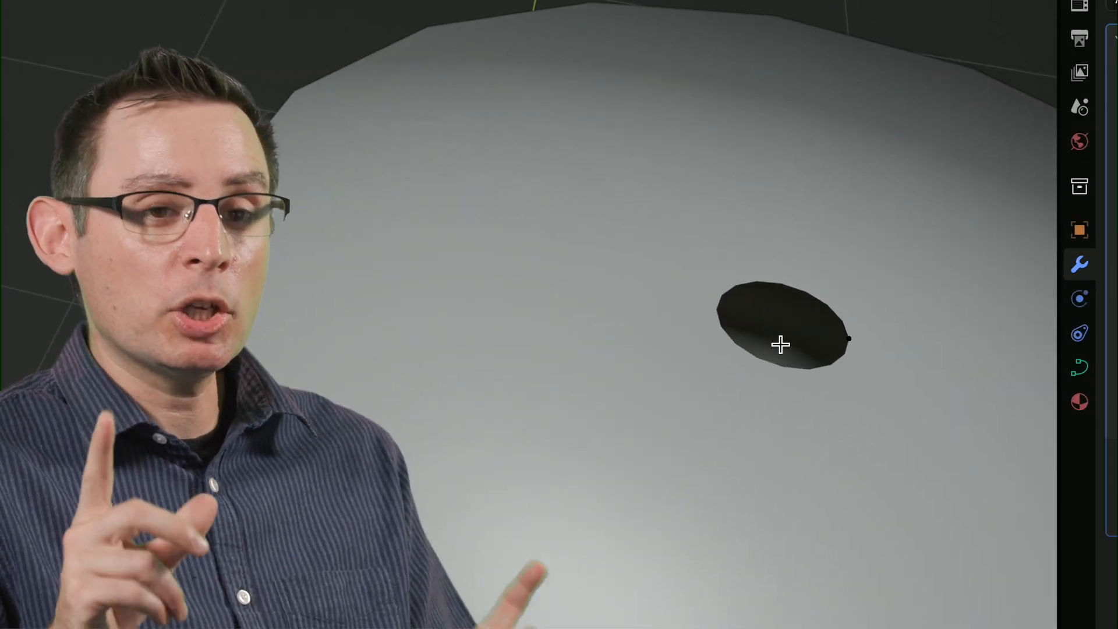
Select the curve's top and bottom end points in turn and compare how the two caps close at the axis.
click(860, 343)
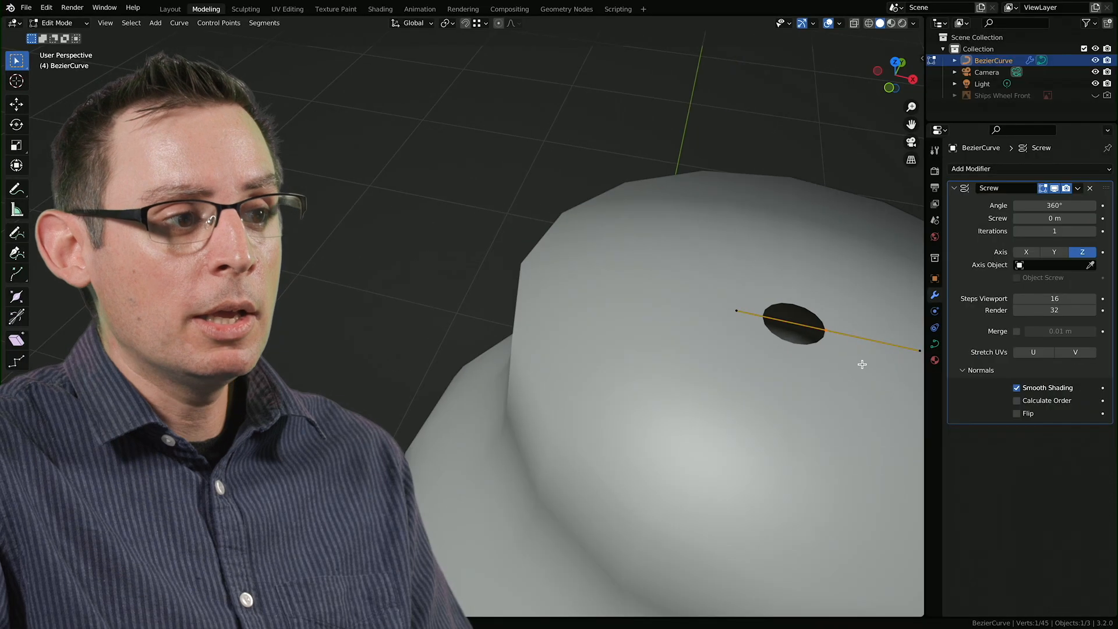
middle_drag(924, 408, 612, 310)
middle_drag(712, 317, 568, 361)
scroll(568, 362, up, 8)
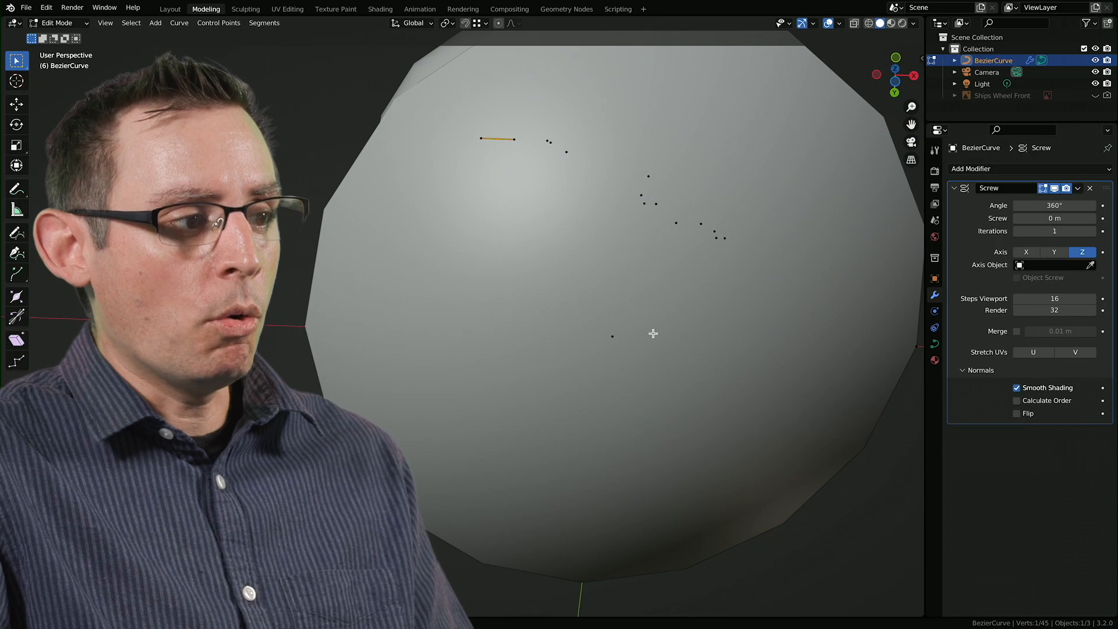
click(612, 334)
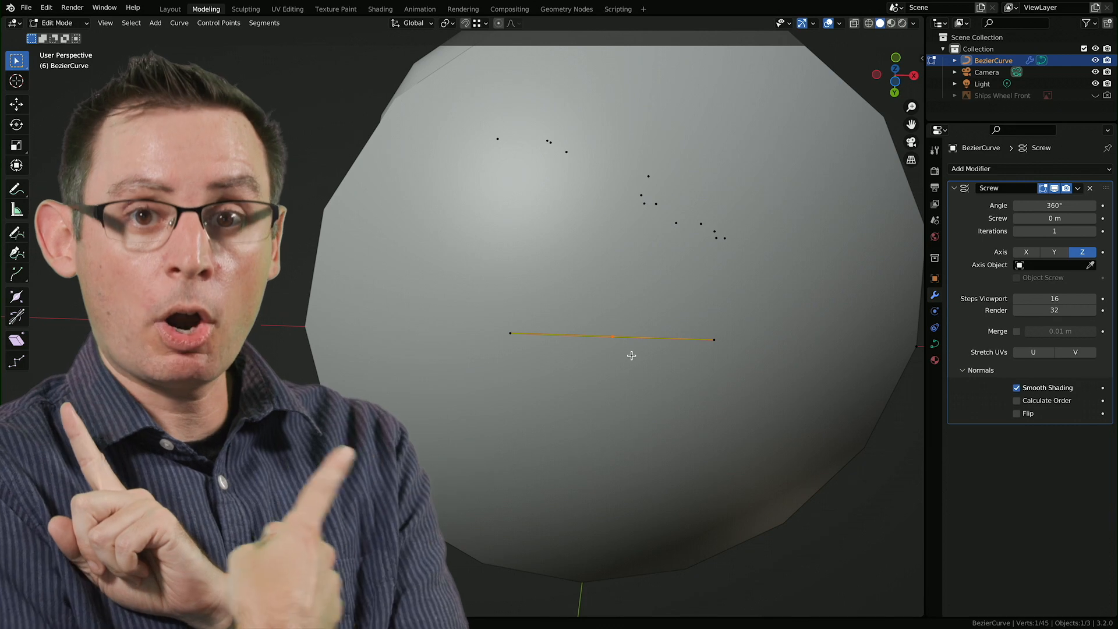
Select the curve's top end point, switch to front view, and enable snapping with the Increment option.
middle_drag(632, 230, 648, 312)
scroll(567, 318, down, 3)
middle_drag(578, 212, 615, 315)
click(578, 330)
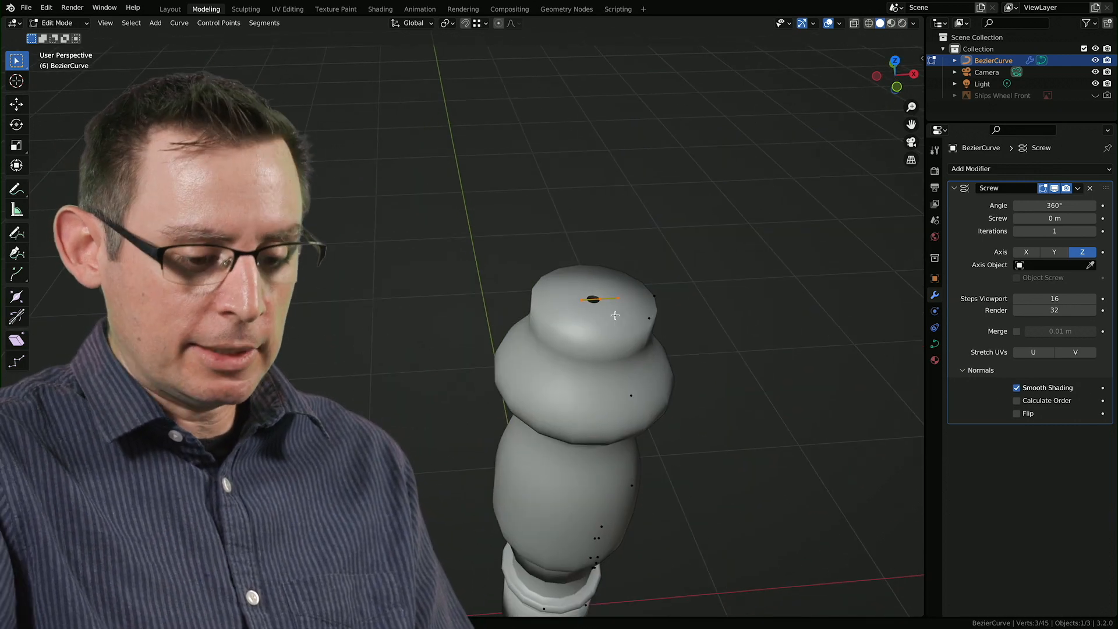
key(KP_1)
shift+middle_drag(564, 222, 566, 292)
ctrl+middle_drag(594, 337, 629, 291)
shift+middle_drag(636, 276, 676, 329)
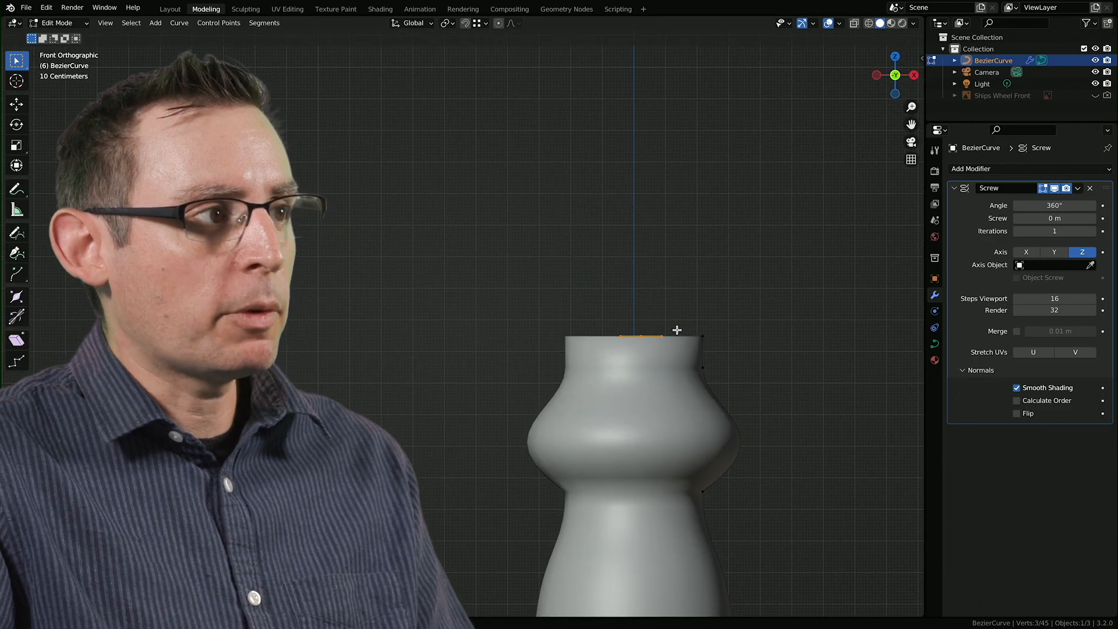
click(478, 26)
click(468, 59)
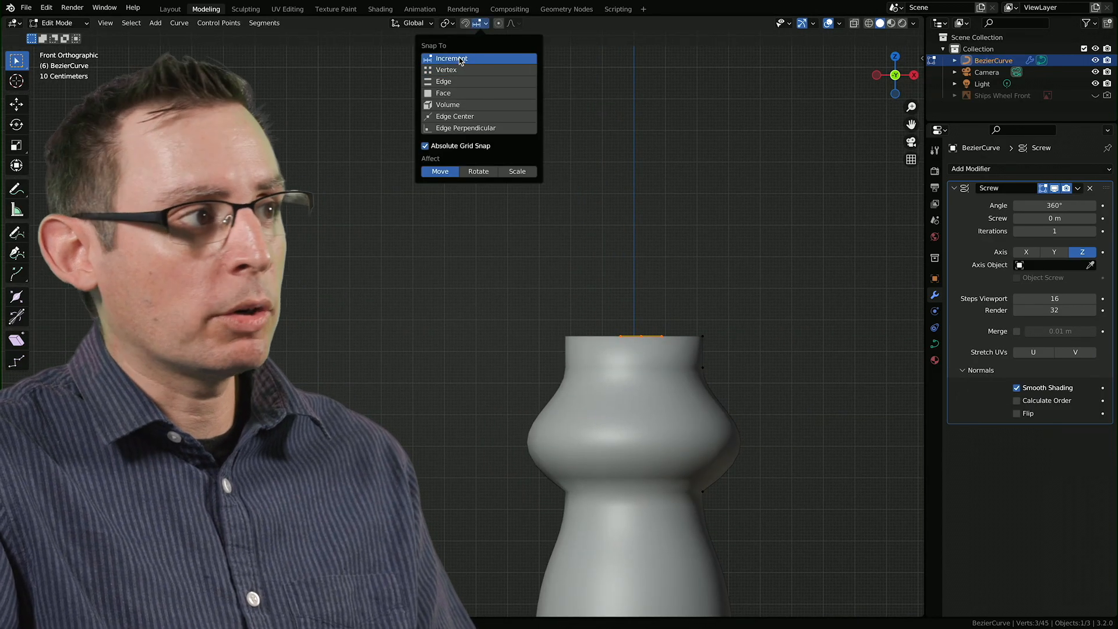
click(465, 23)
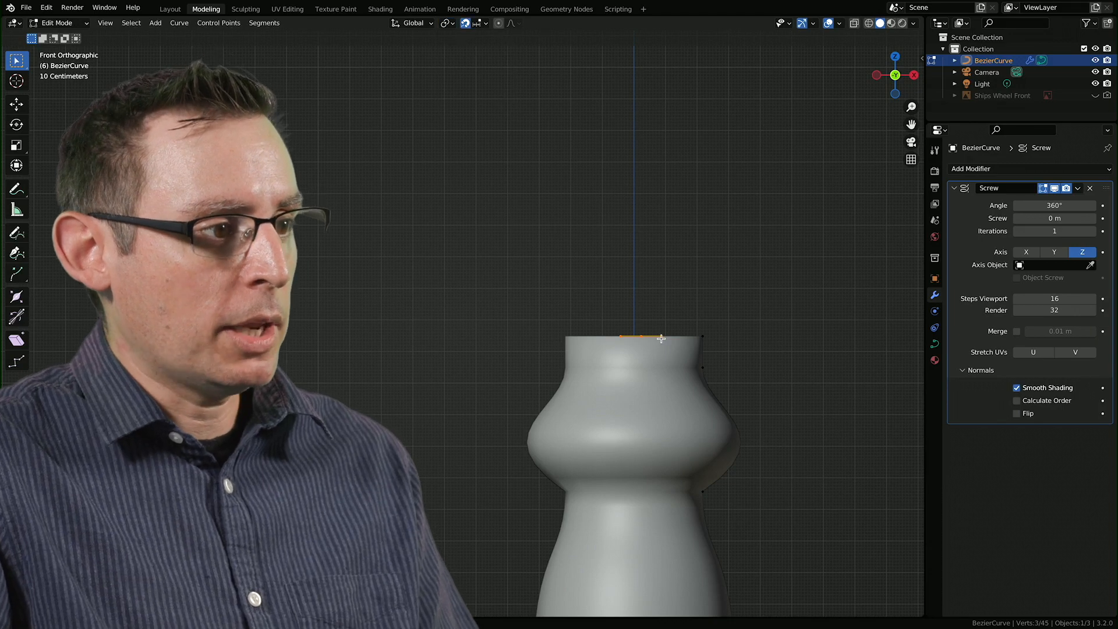
Move the top end point along X with the Move tool onto the Z axis to close the cap's hole.
scroll(812, 300, up, 10)
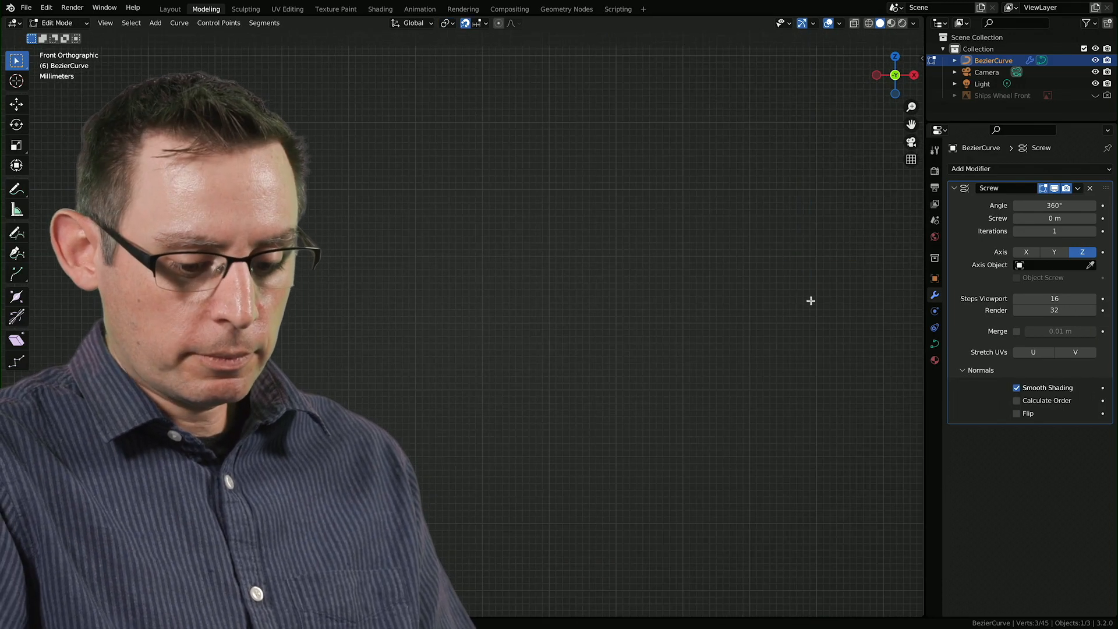
scroll(810, 300, down, 4)
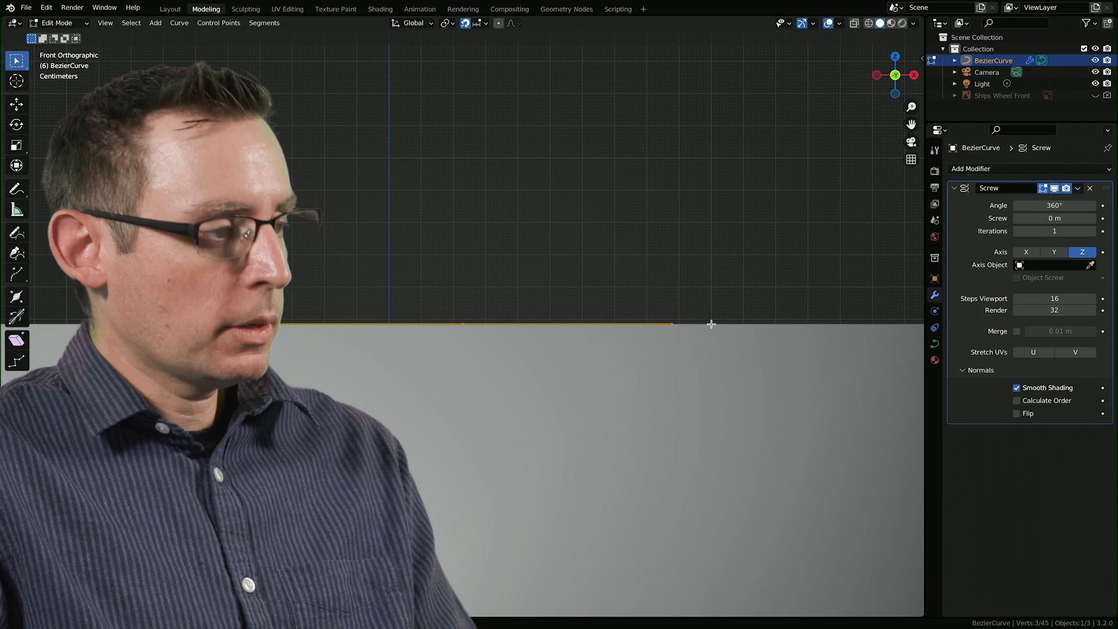
key(shift+space)
key(g)
shift+middle_drag(517, 306, 797, 298)
drag(781, 316, 717, 319)
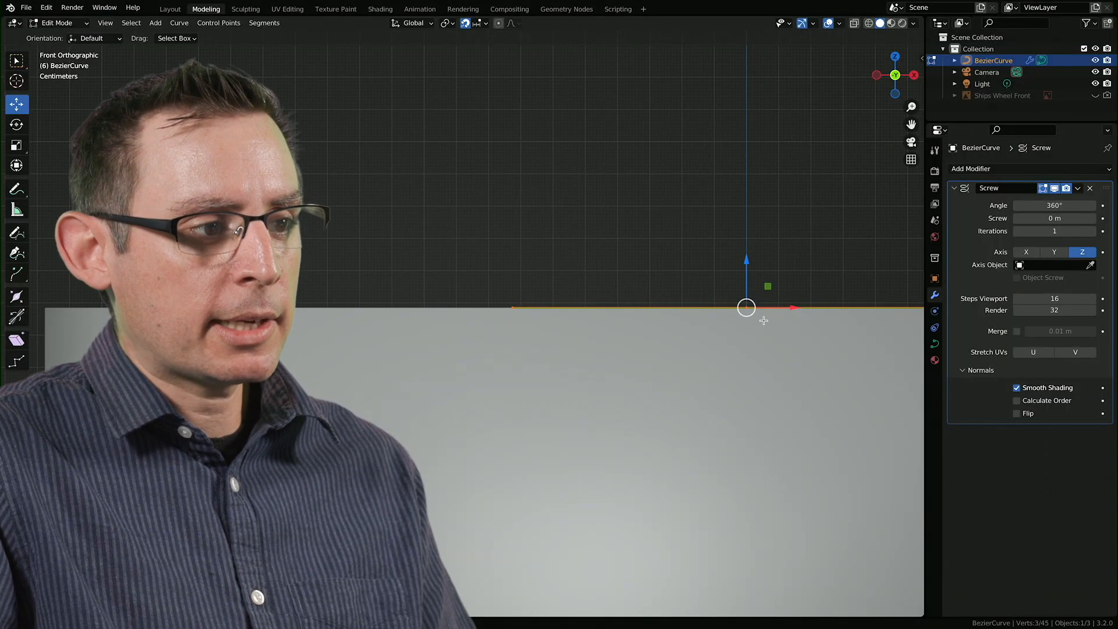
middle_drag(764, 320, 746, 245)
click(762, 223)
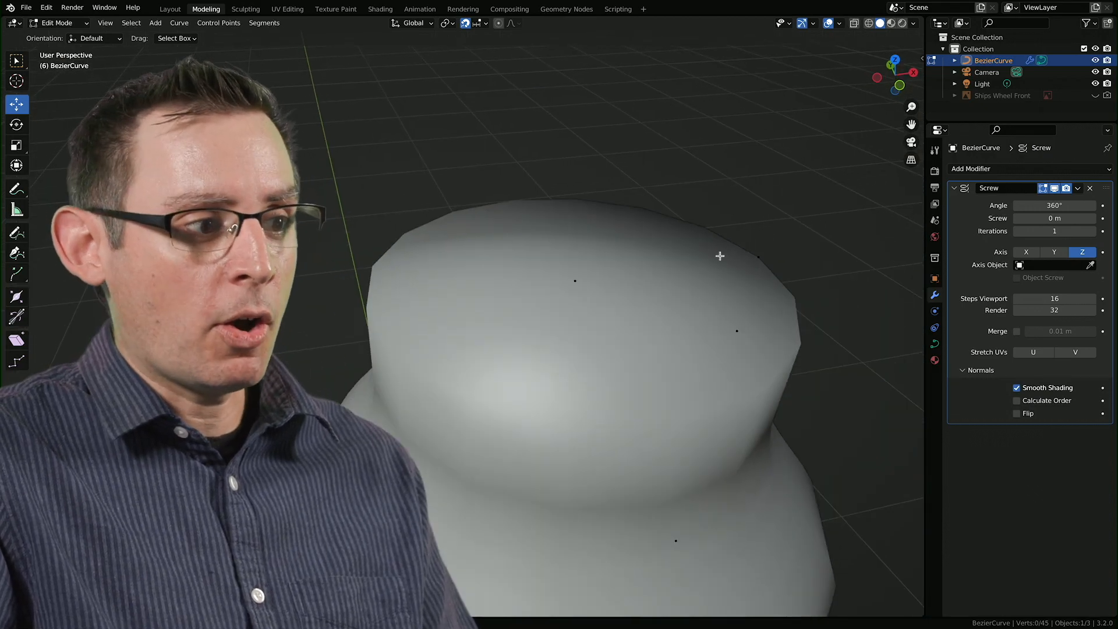
scroll(742, 247, down, 6)
shift+middle_drag(588, 317, 719, 170)
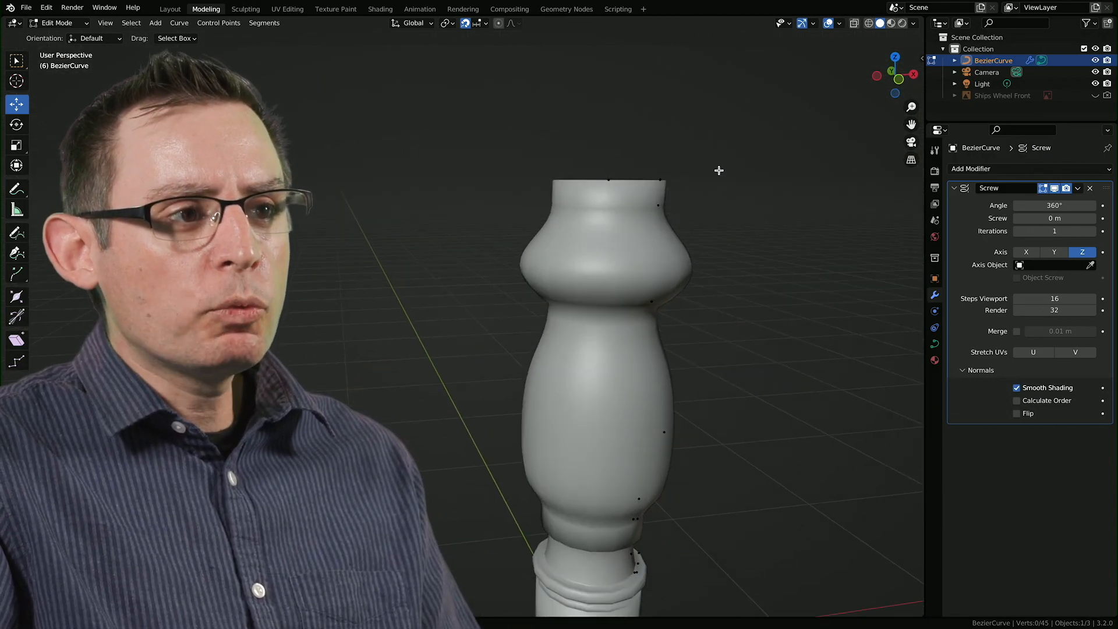
Unhide the Ships Wheel Front reference image and inspect the wheel's spokes beside the post.
click(1095, 96)
shift+middle_drag(709, 300, 701, 255)
scroll(700, 255, down, 3)
middle_drag(592, 317, 675, 301)
shift+middle_drag(690, 180, 592, 274)
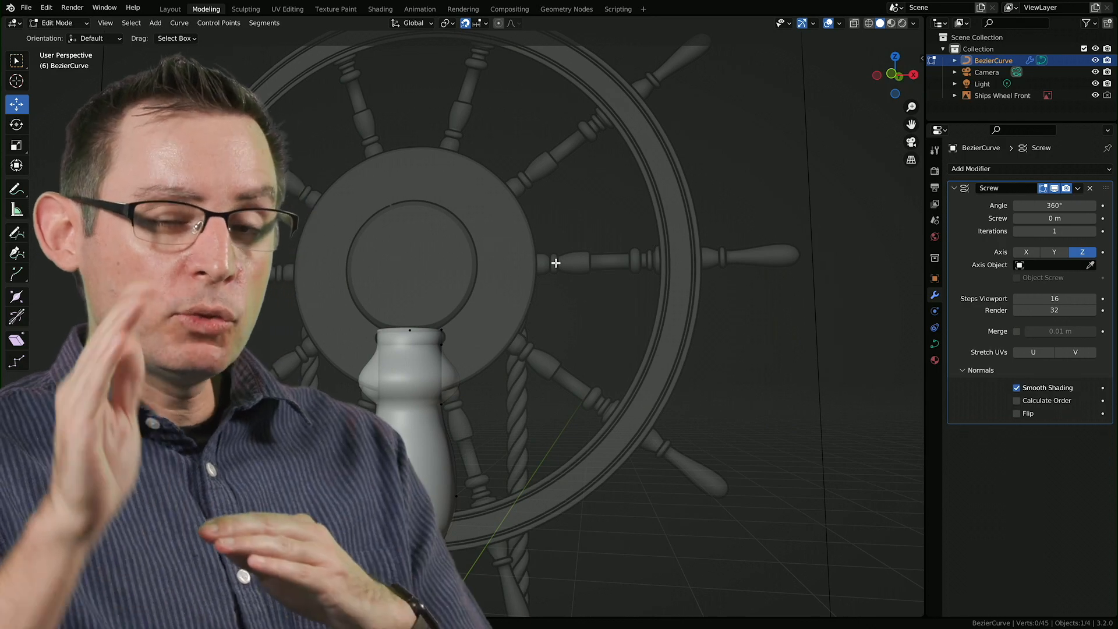